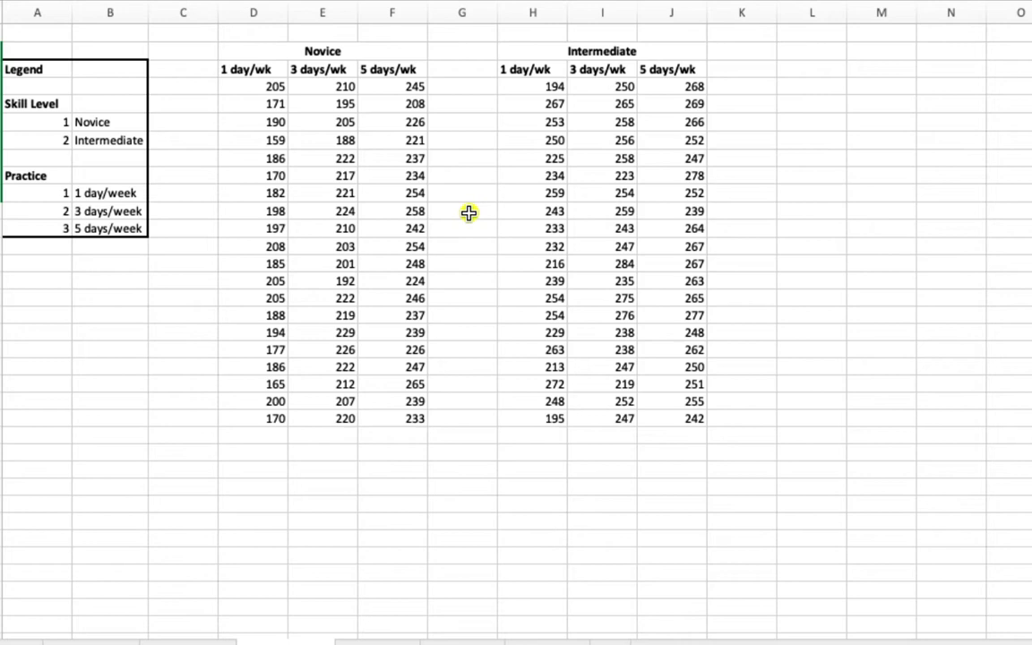
# Examine the Novice and Intermediate score blocks and their 1 day/wk, 3 days/wk and 5 days/wk columns.
pyautogui.moveTo(231, 52); pyautogui.dragTo(375, 418)
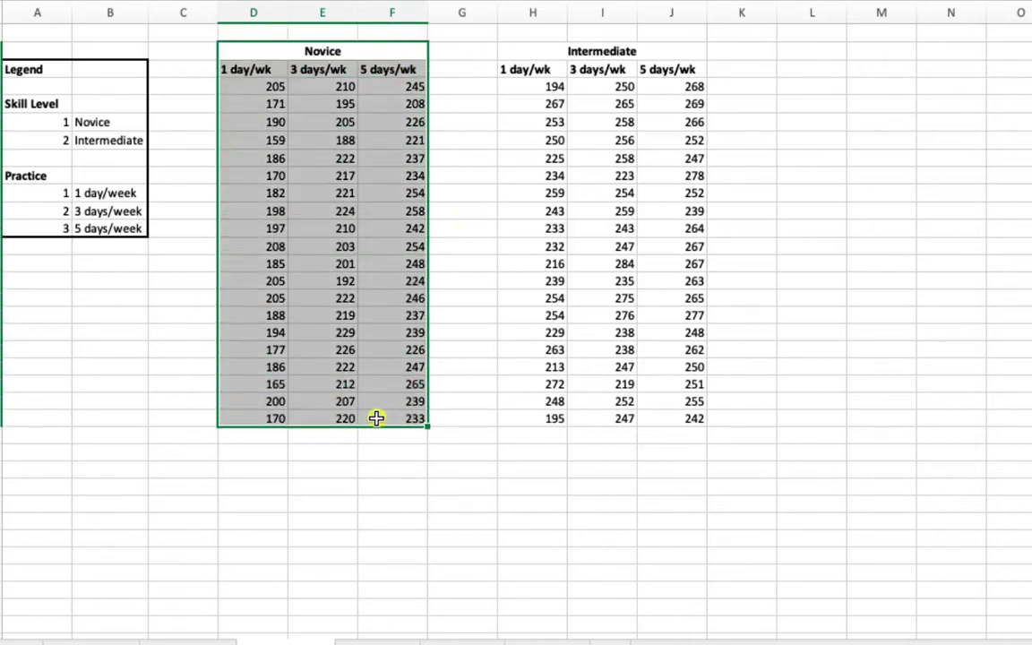
pyautogui.moveTo(253, 74); pyautogui.dragTo(246, 264)
pyautogui.moveTo(322, 70); pyautogui.dragTo(324, 228)
pyautogui.moveTo(391, 70); pyautogui.dragTo(394, 213)
pyautogui.moveTo(500, 51); pyautogui.dragTo(526, 399)
pyautogui.click(526, 400)
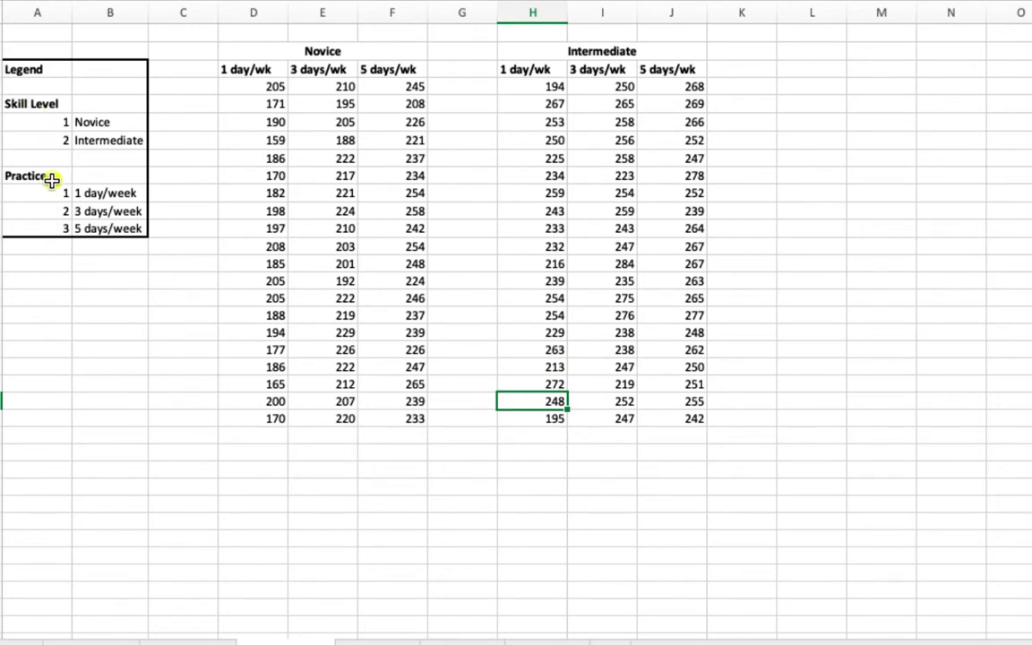
# Enter the headings Skill Level, Practice Schedule and Archery Score (pts) in columns L, M and N, level with the data headings.
pyautogui.click(822, 69)
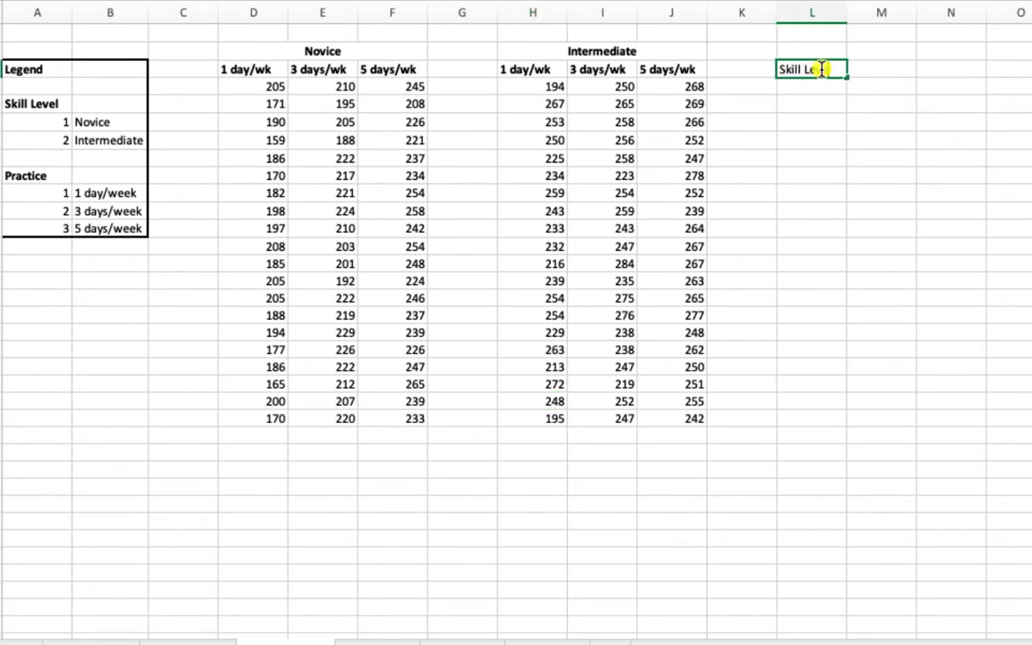
pyautogui.press('Tab')
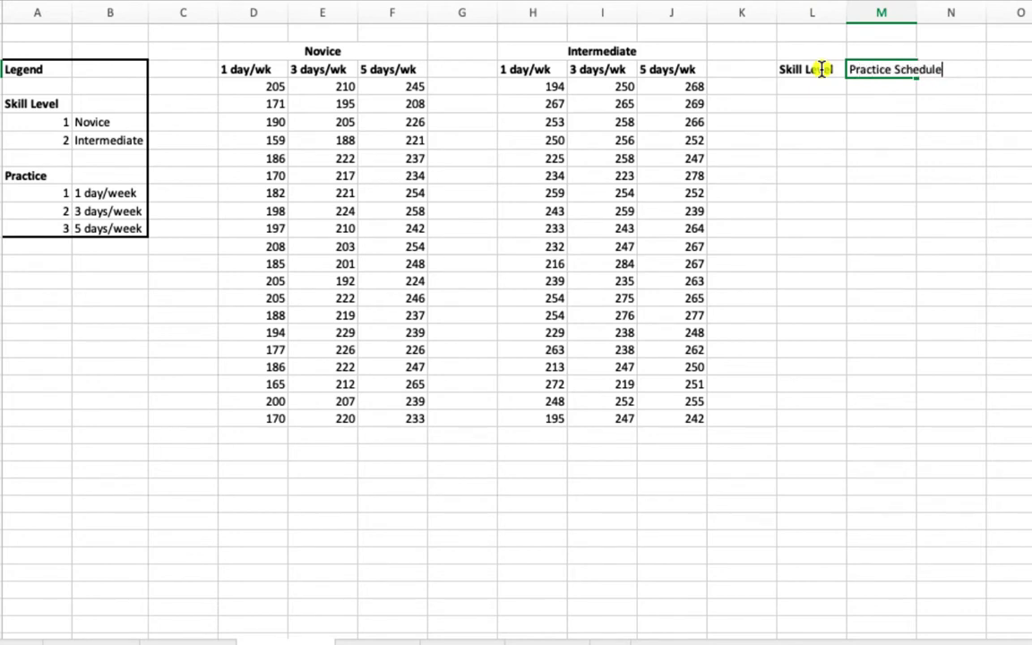
pyautogui.press('Tab')
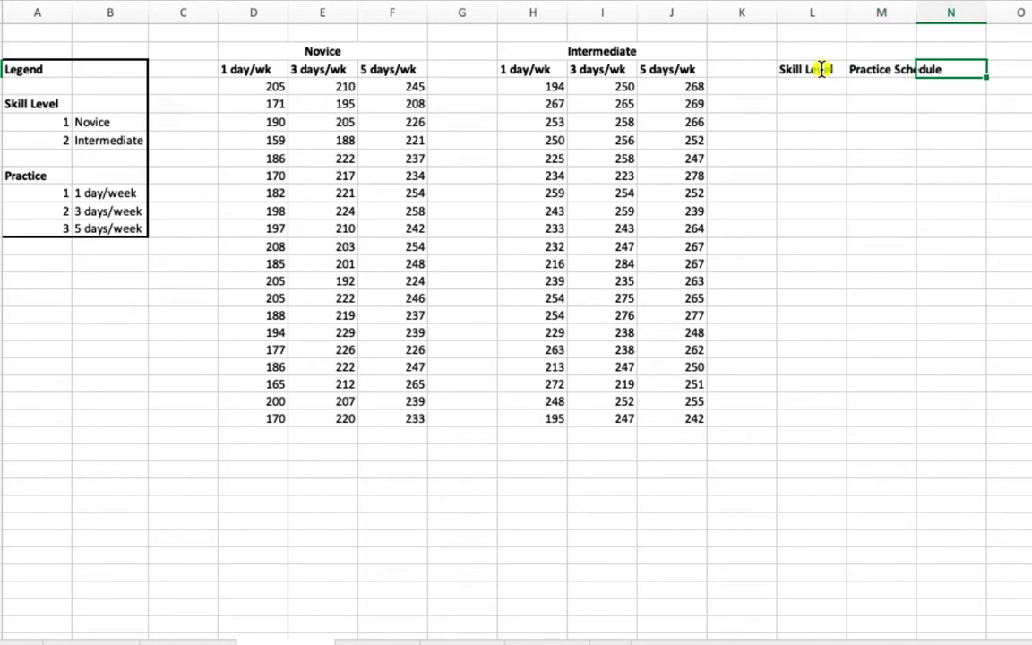
pyautogui.moveTo(273, 86); pyautogui.dragTo(354, 385)
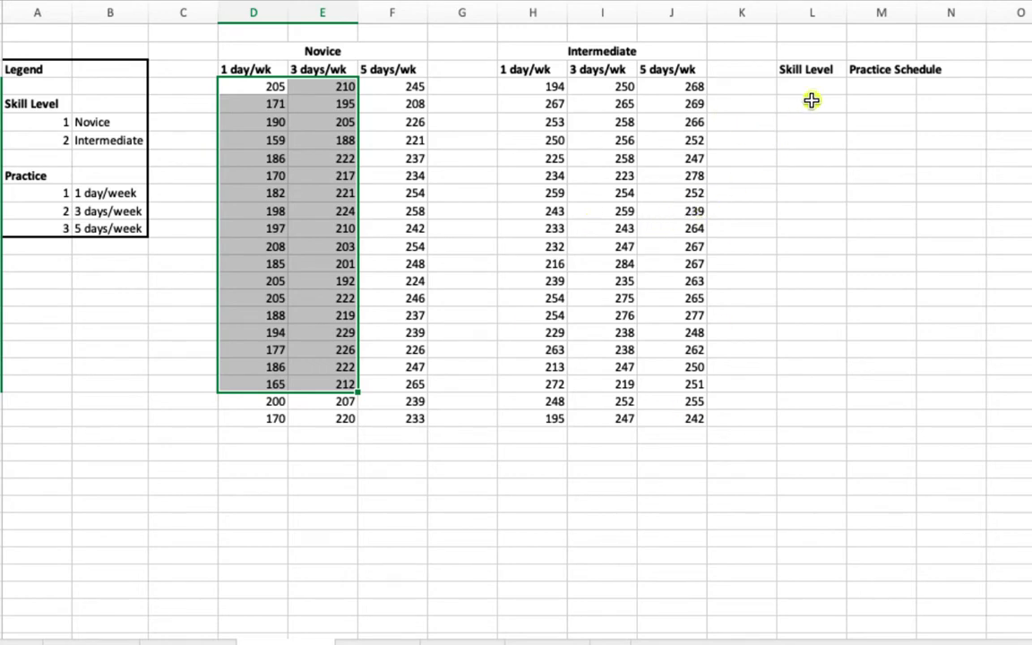
pyautogui.click(959, 69)
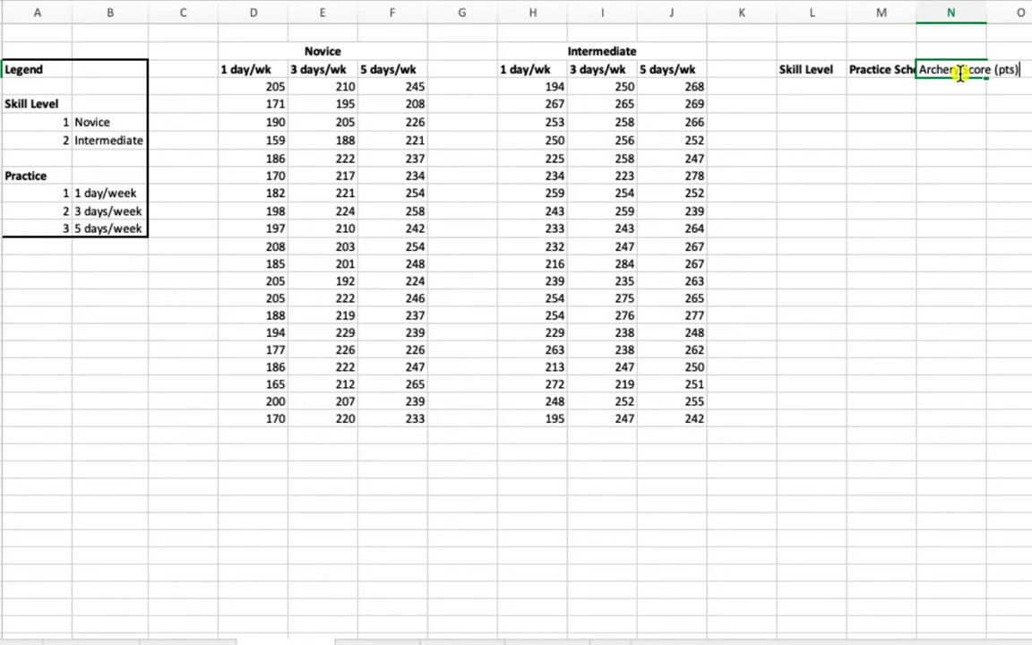
pyautogui.press('Return')
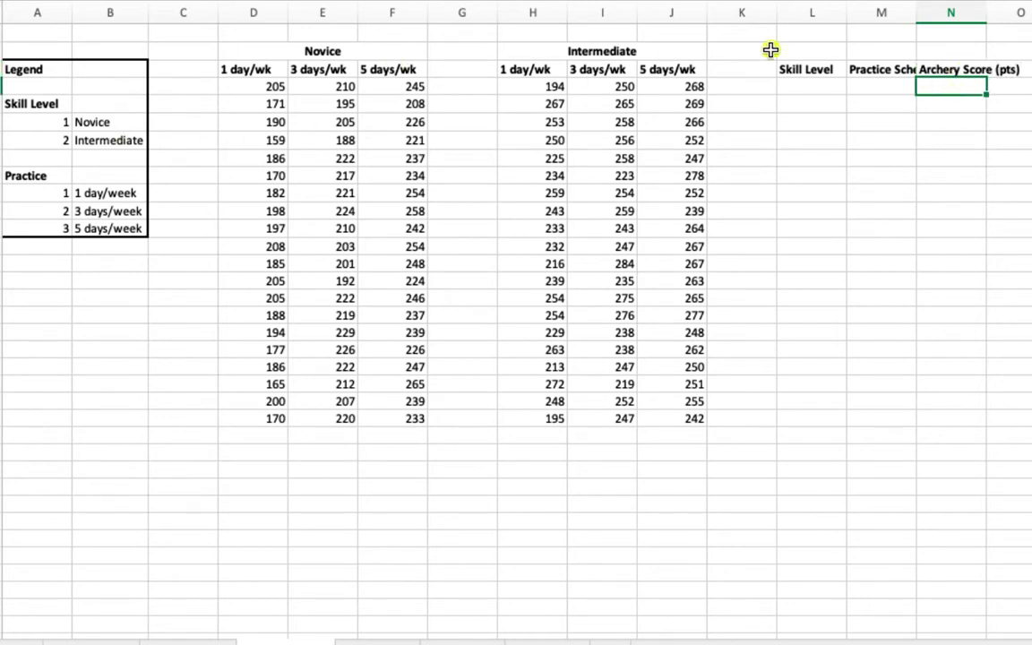
# Examine the legend's numeric codes for skill level and practice and the new columns they apply to.
pyautogui.click(804, 87)
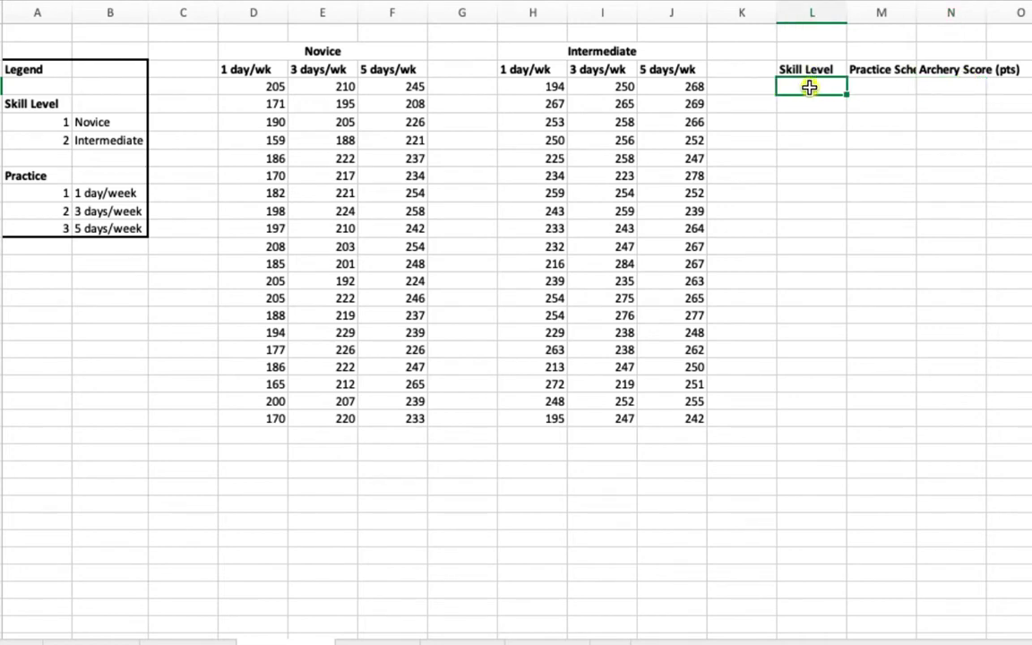
pyautogui.click(103, 122)
pyautogui.moveTo(103, 122); pyautogui.dragTo(106, 141)
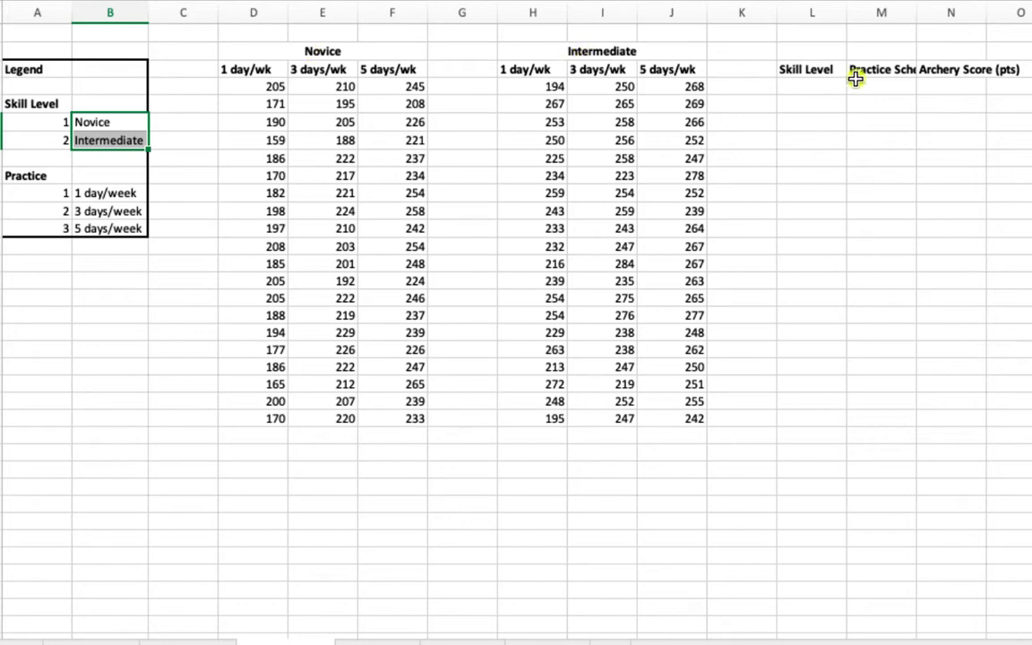
pyautogui.moveTo(875, 86); pyautogui.dragTo(873, 195)
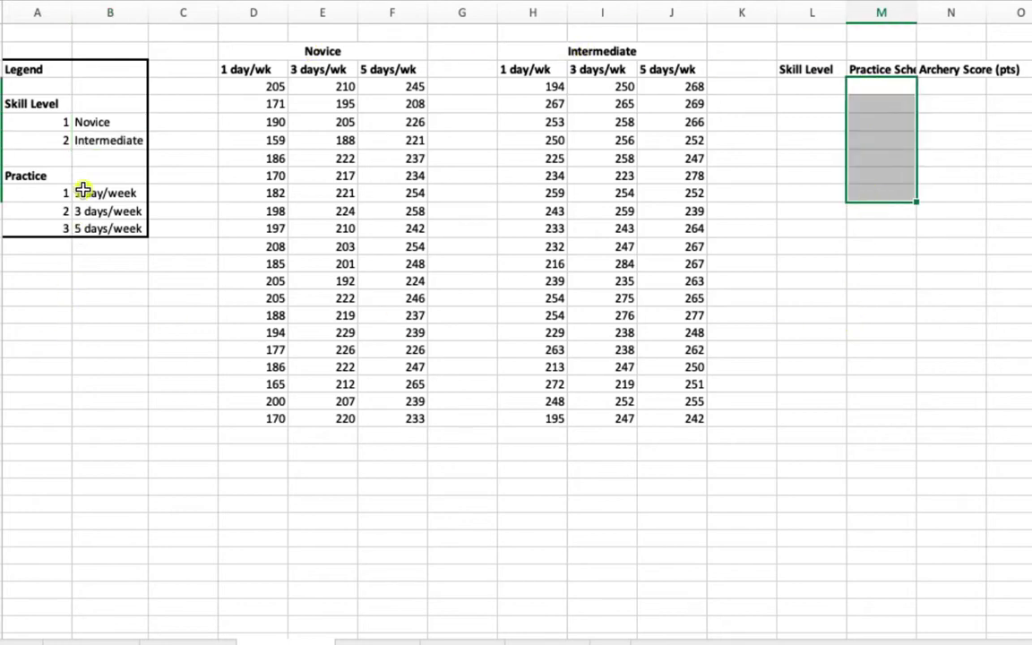
pyautogui.moveTo(37, 194); pyautogui.dragTo(36, 228)
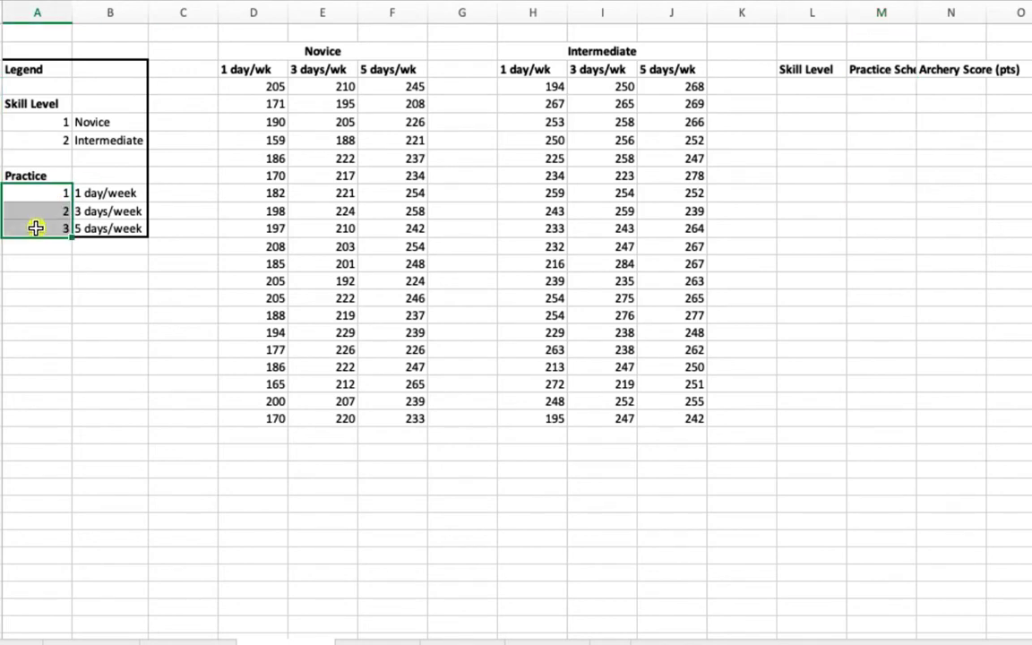
pyautogui.click(138, 193)
pyautogui.click(132, 212)
pyautogui.click(131, 231)
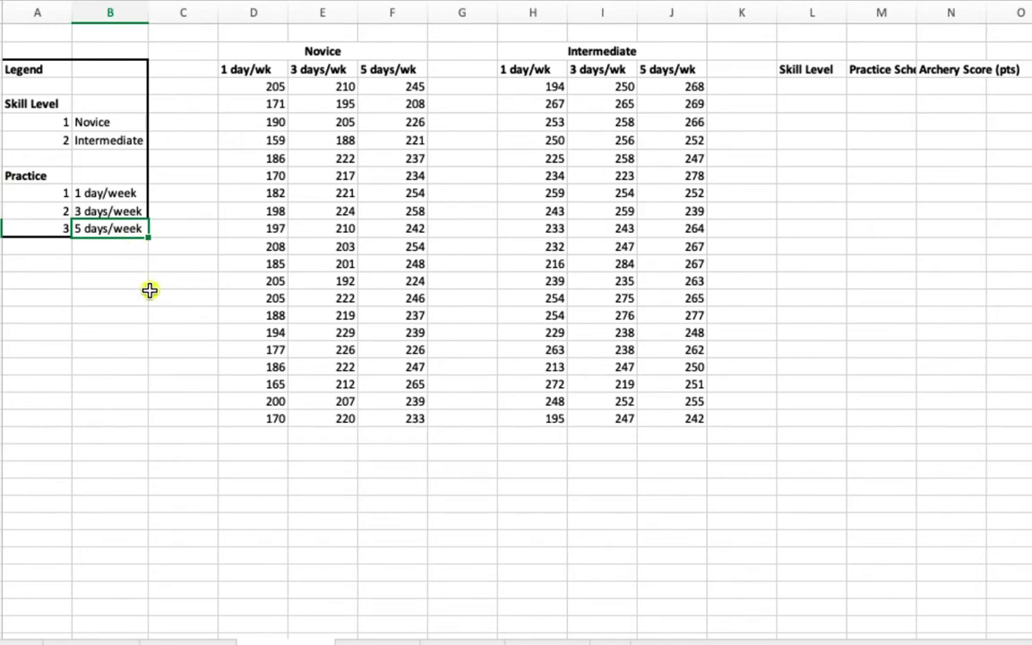
# Copy the Novice 1 day/wk scores from column D into column N directly under Archery Score (pts).
pyautogui.moveTo(245, 87); pyautogui.dragTo(241, 417)
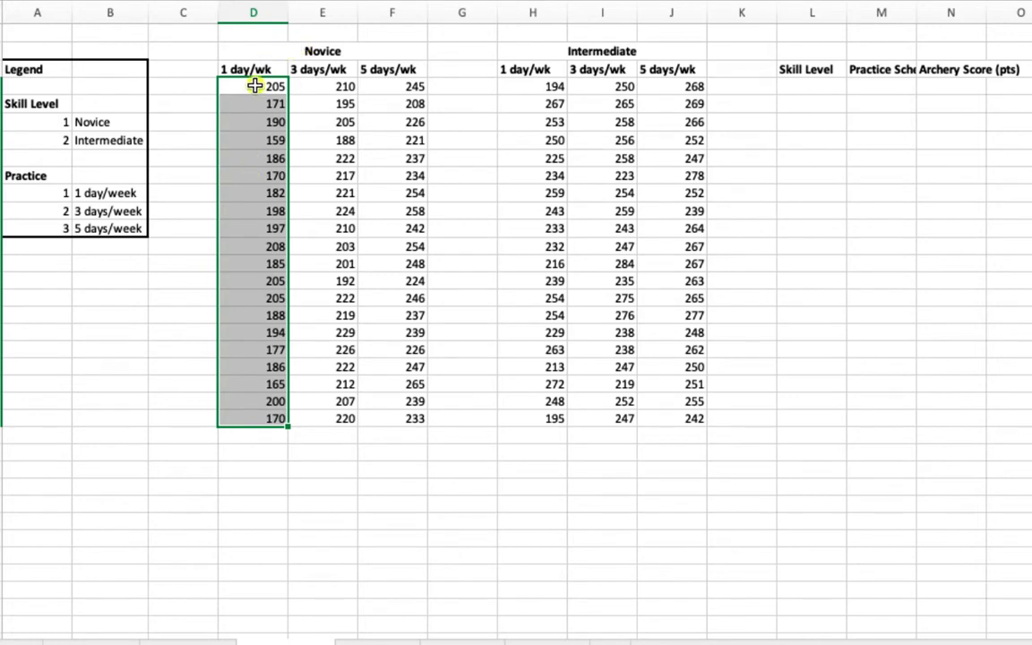
pyautogui.hotkey('ctrl', 'c')
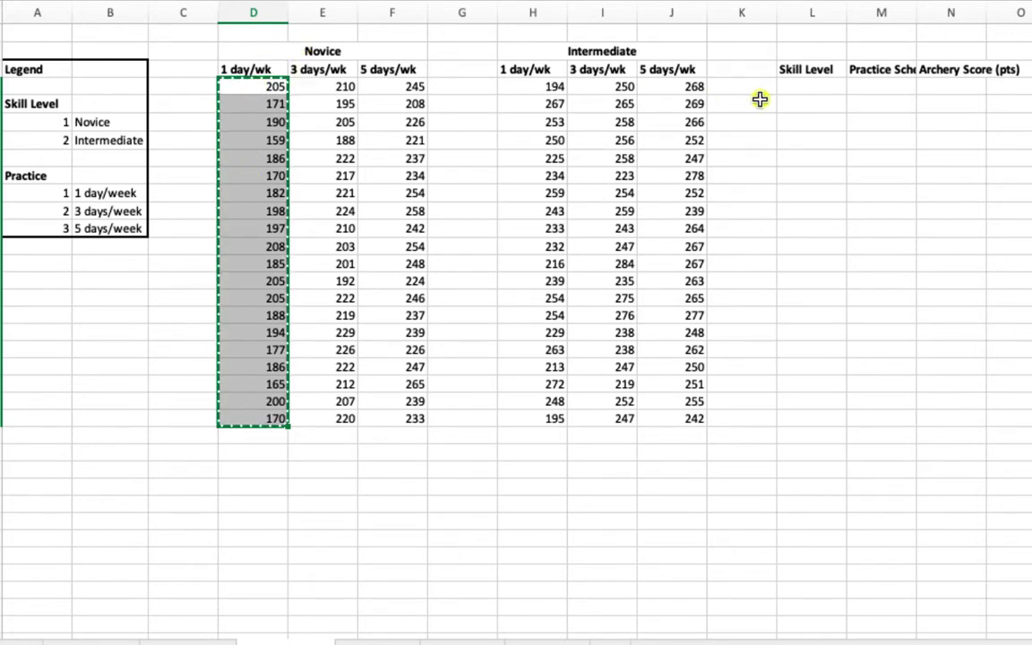
pyautogui.click(942, 86)
pyautogui.hotkey('ctrl', 'v')
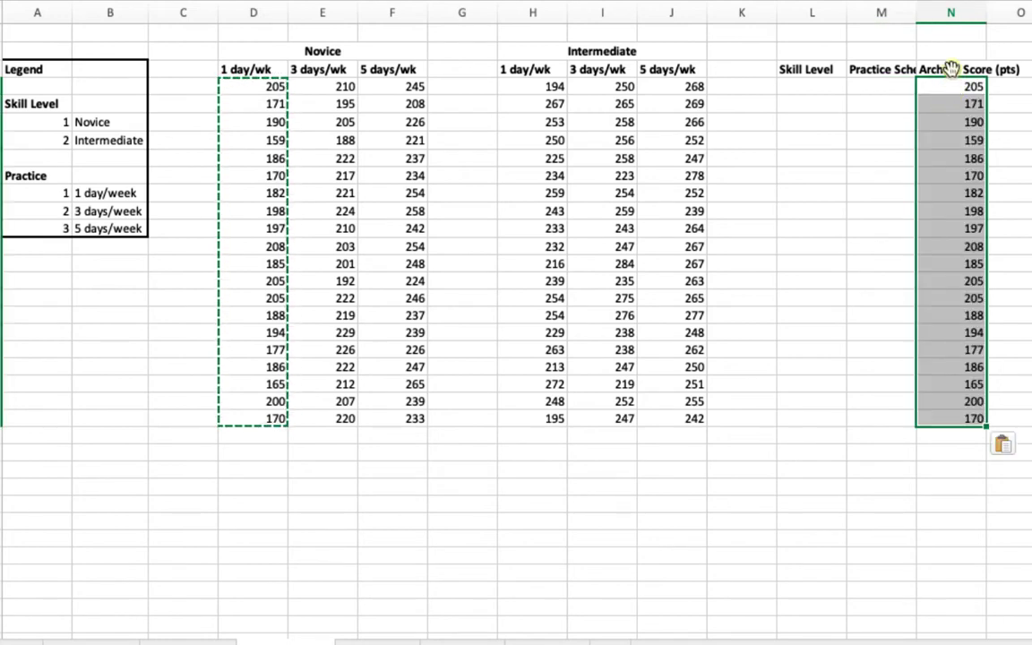
# Fill both Skill Level and Practice Schedule with 1 for every row of the copied Novice 1 day/wk scores.
pyautogui.click(799, 86)
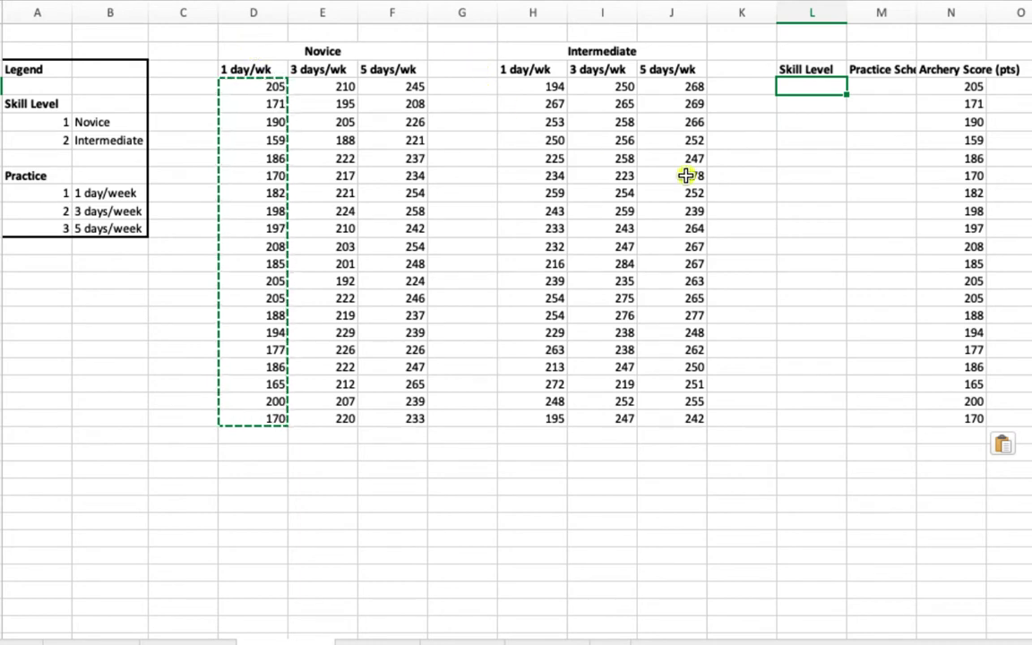
pyautogui.write('1')
pyautogui.doubleClick(845, 94)
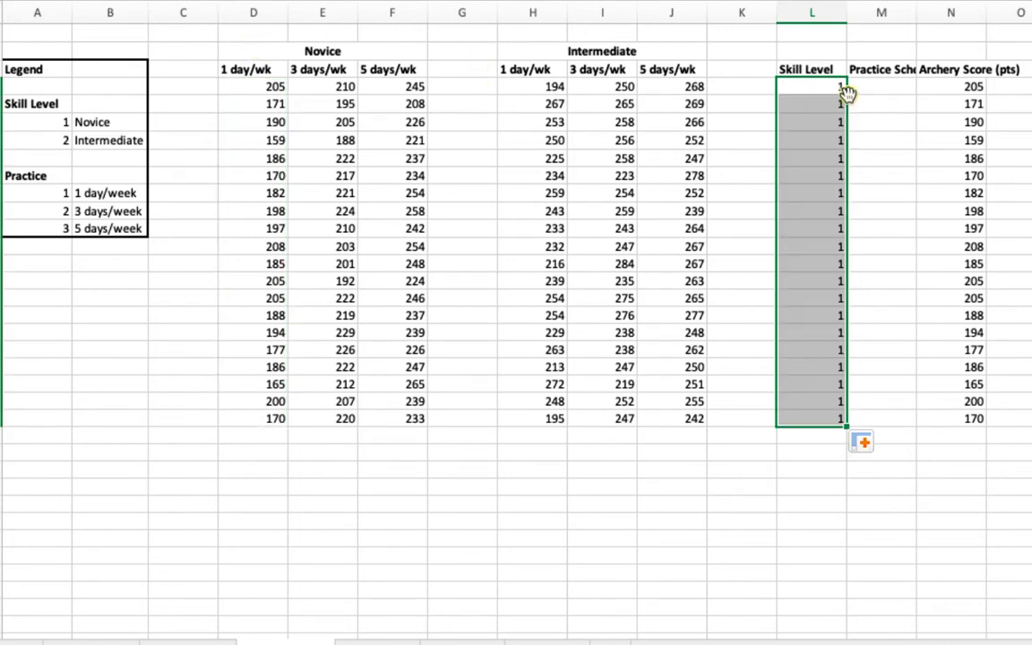
pyautogui.click(103, 194)
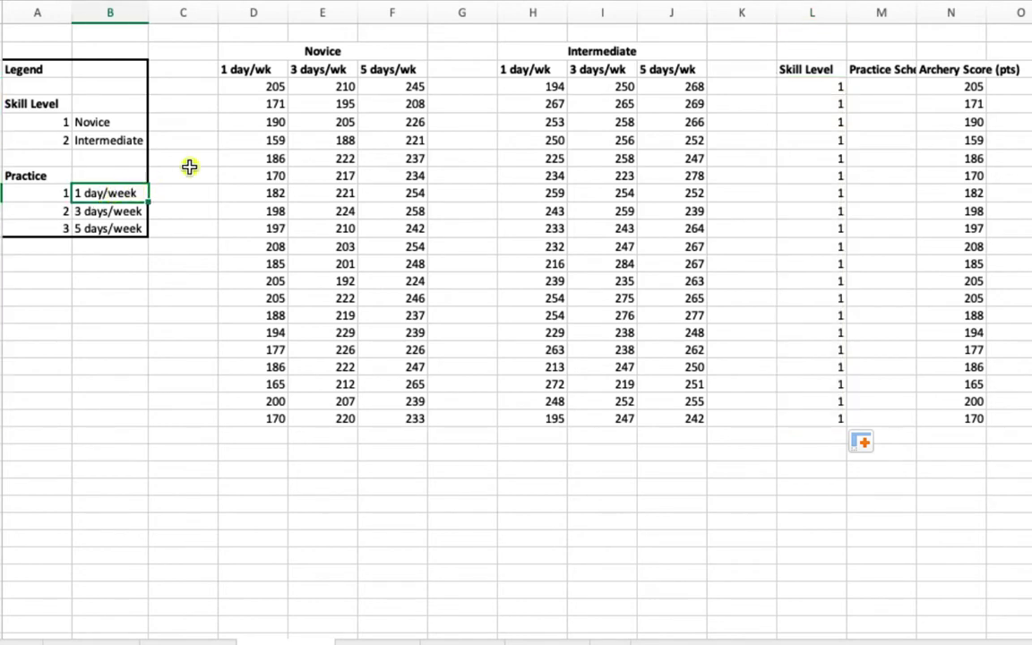
pyautogui.click(880, 85)
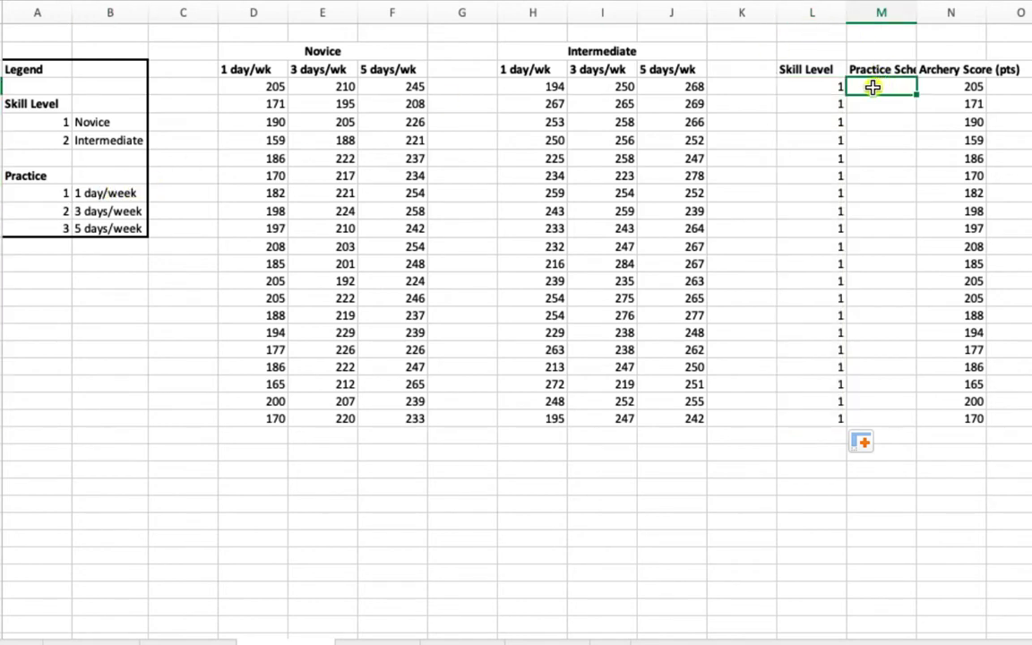
pyautogui.write('1')
pyautogui.doubleClick(916, 94)
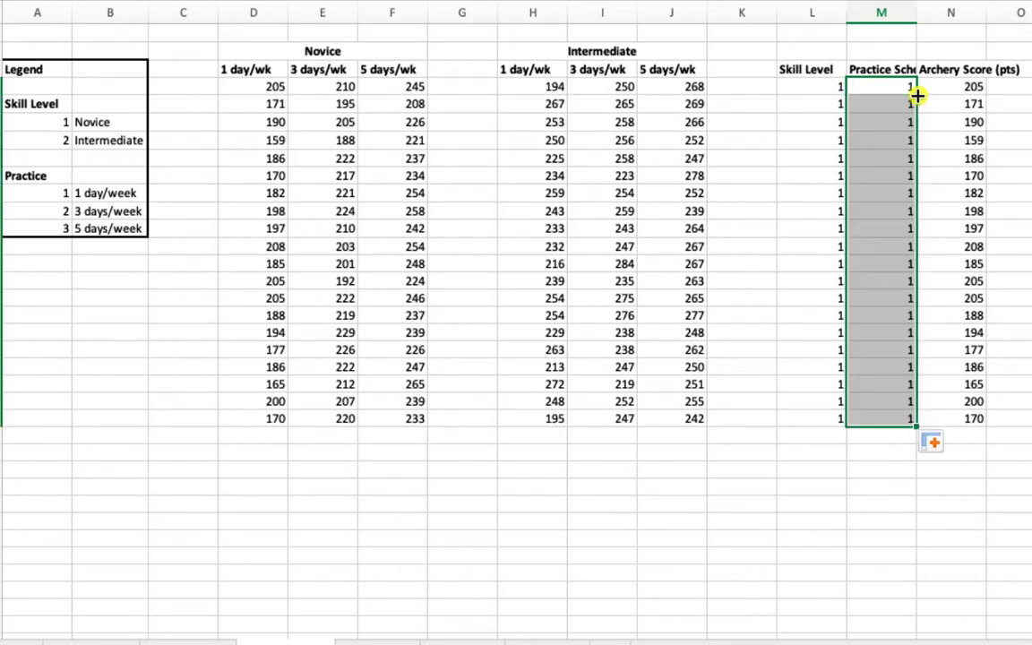
# Copy the Novice 3 days/wk scores from column E to the first empty cell below the existing scores in column N.
pyautogui.click(321, 86)
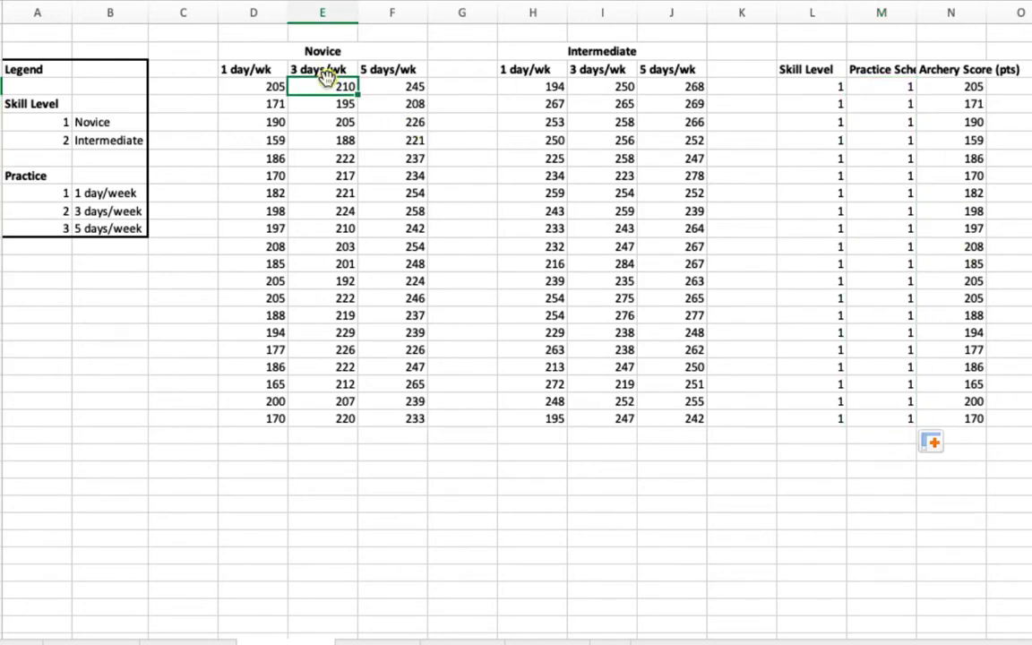
pyautogui.hotkey('ctrl', 'shift', 'Down')
pyautogui.hotkey('ctrl', 'c')
pyautogui.click(970, 437)
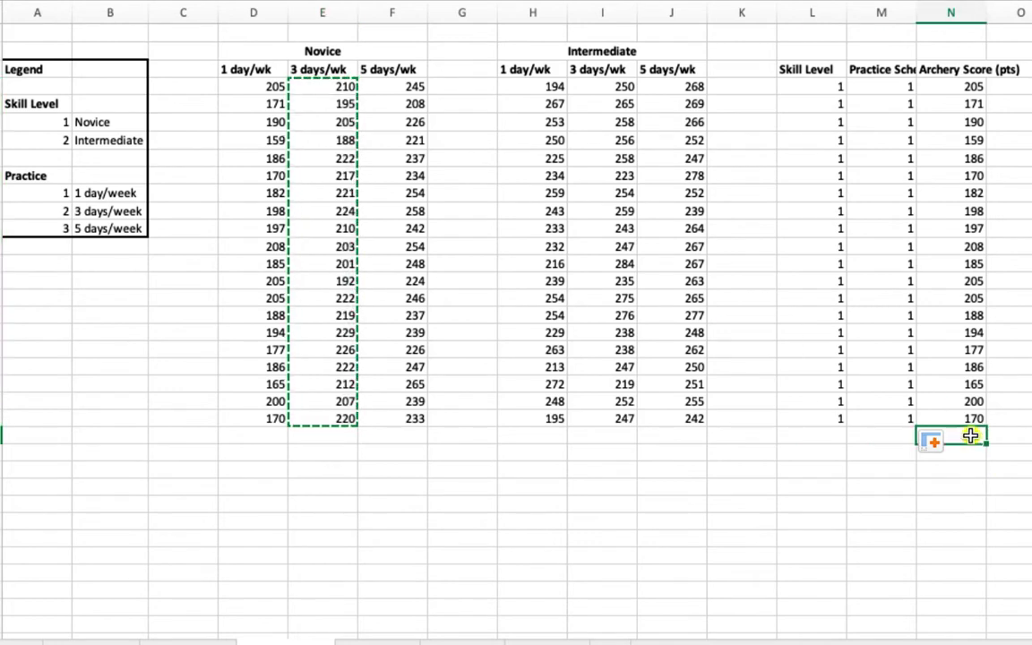
pyautogui.hotkey('ctrl', 'v')
# Fill Skill Level with 1 and Practice Schedule with 2 for the Novice 3 days/wk rows.
pyautogui.click(829, 434)
pyautogui.click(833, 421)
pyautogui.doubleClick(846, 427)
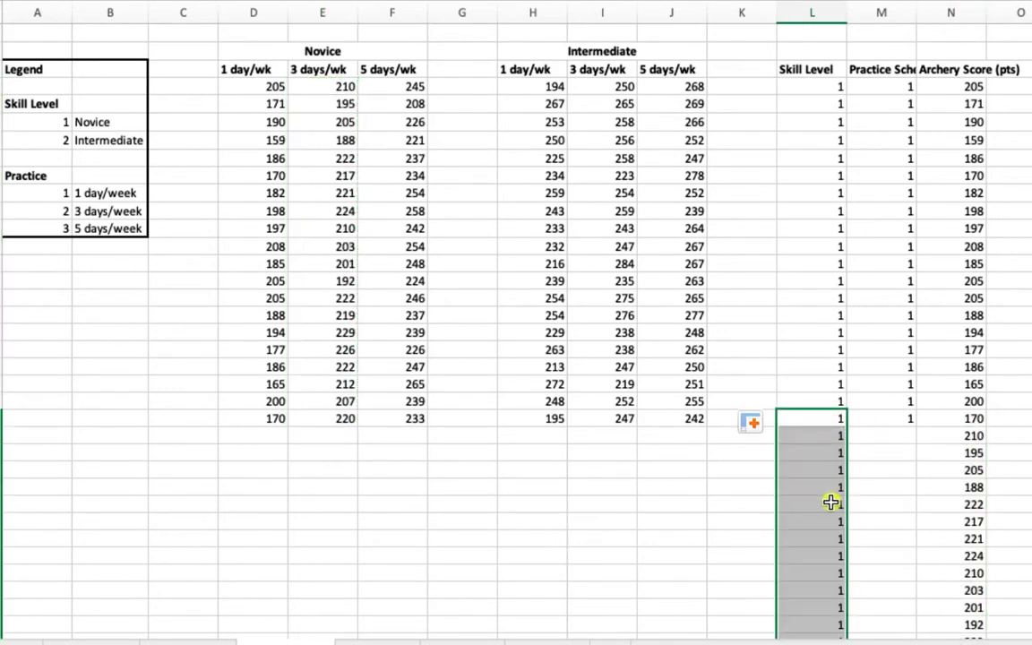
pyautogui.click(893, 417)
pyautogui.click(893, 437)
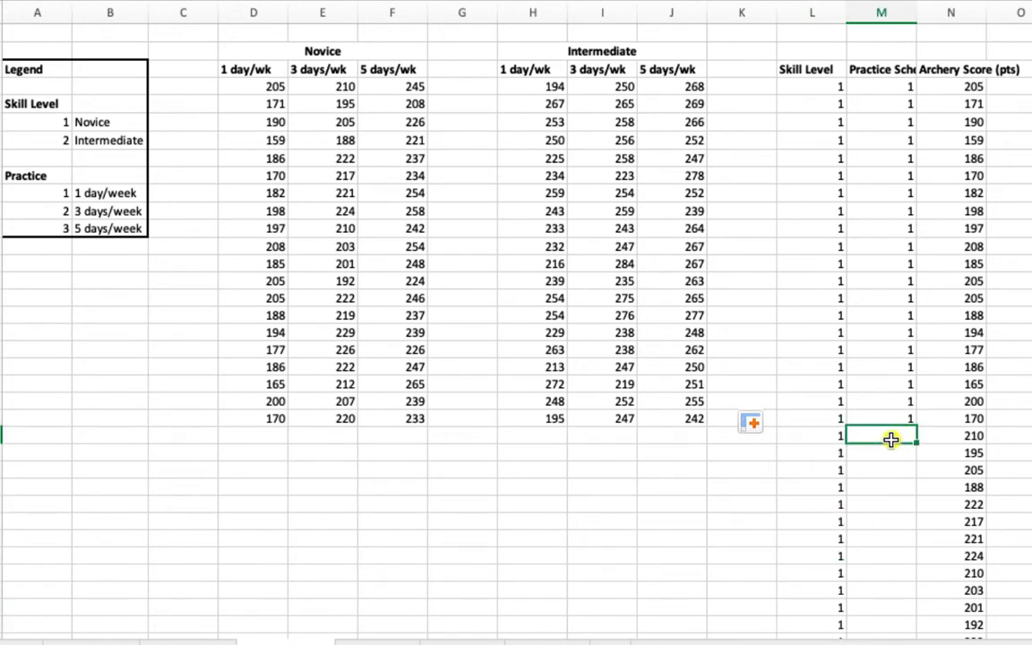
pyautogui.write('2')
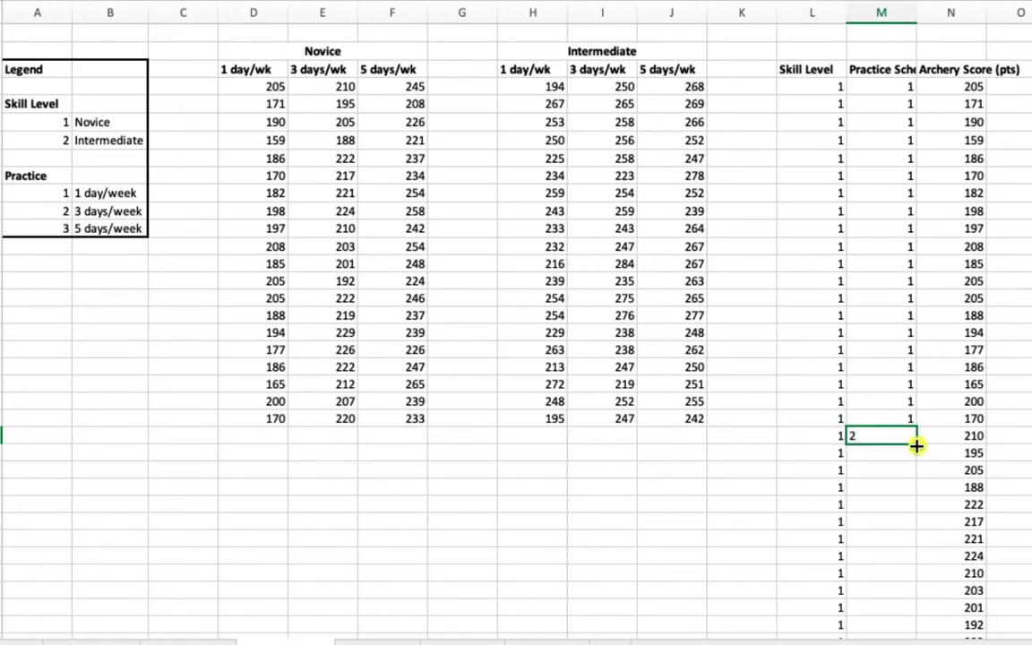
pyautogui.doubleClick(917, 444)
pyautogui.scroll(-7, 915, 398)
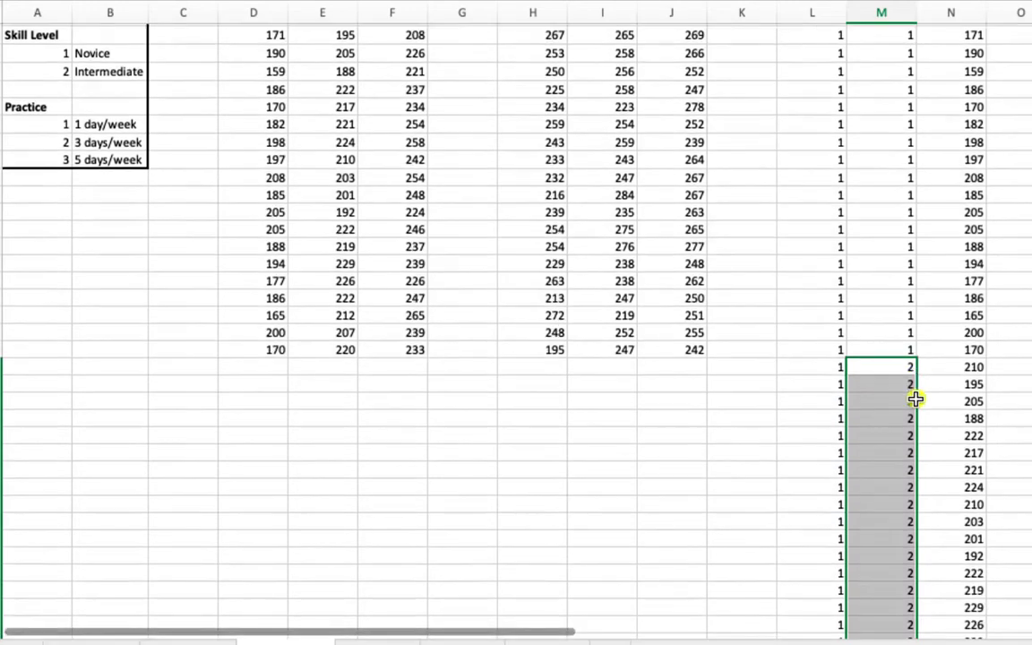
# Copy the Novice 5 days/wk scores from column F to the first empty cell below the existing scores in column N.
pyautogui.scroll(10, 895, 404)
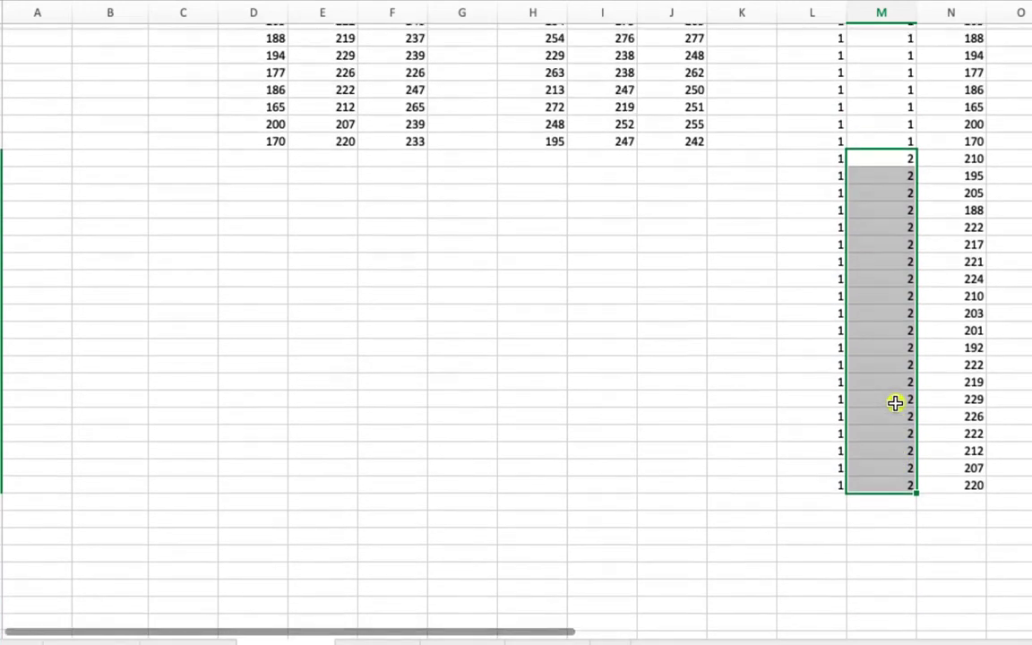
pyautogui.click(387, 91)
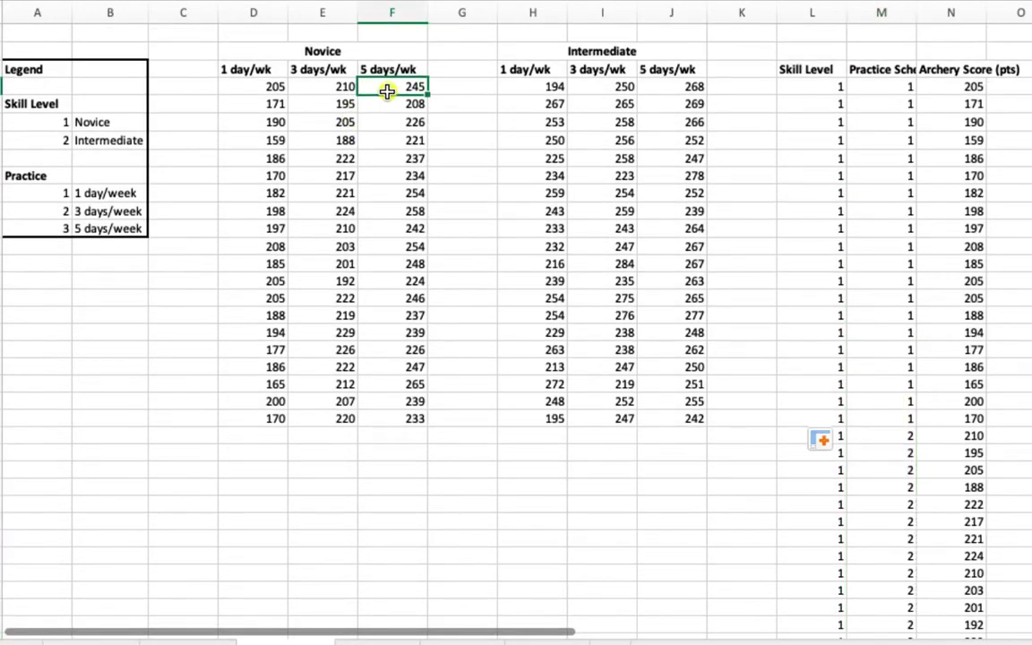
pyautogui.hotkey('ctrl', 'shift', 'Down')
pyautogui.hotkey('ctrl', 'c')
pyautogui.scroll(-14, 884, 258)
pyautogui.scroll(3, 960, 198)
pyautogui.click(958, 196)
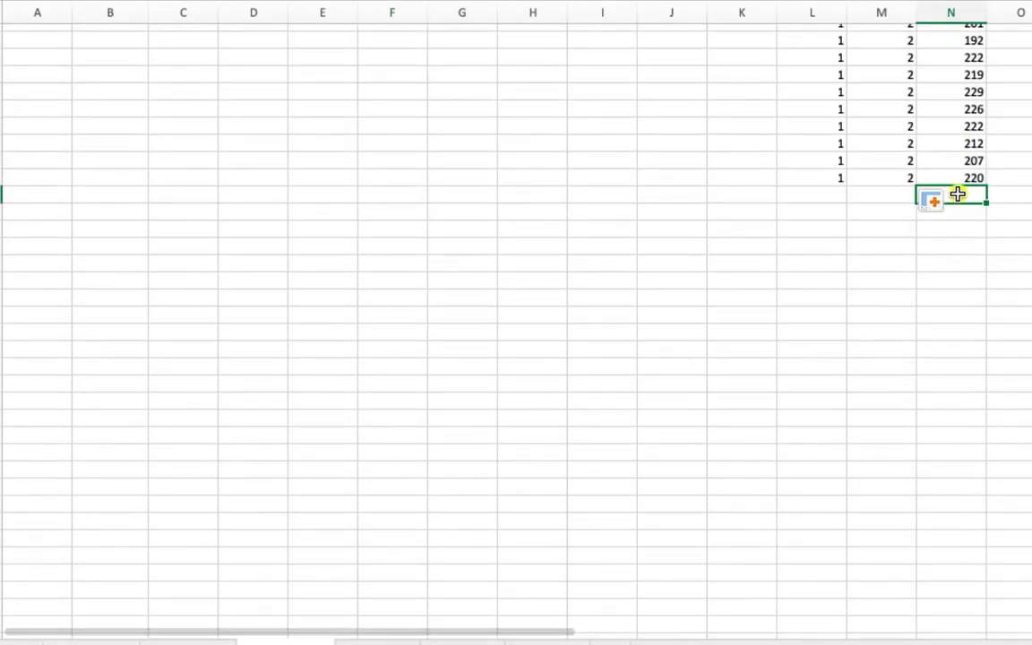
pyautogui.hotkey('ctrl', 'v')
# Fill Skill Level with 1 and Practice Schedule with 3 for the Novice 5 days/wk rows.
pyautogui.click(894, 193)
pyautogui.click(840, 184)
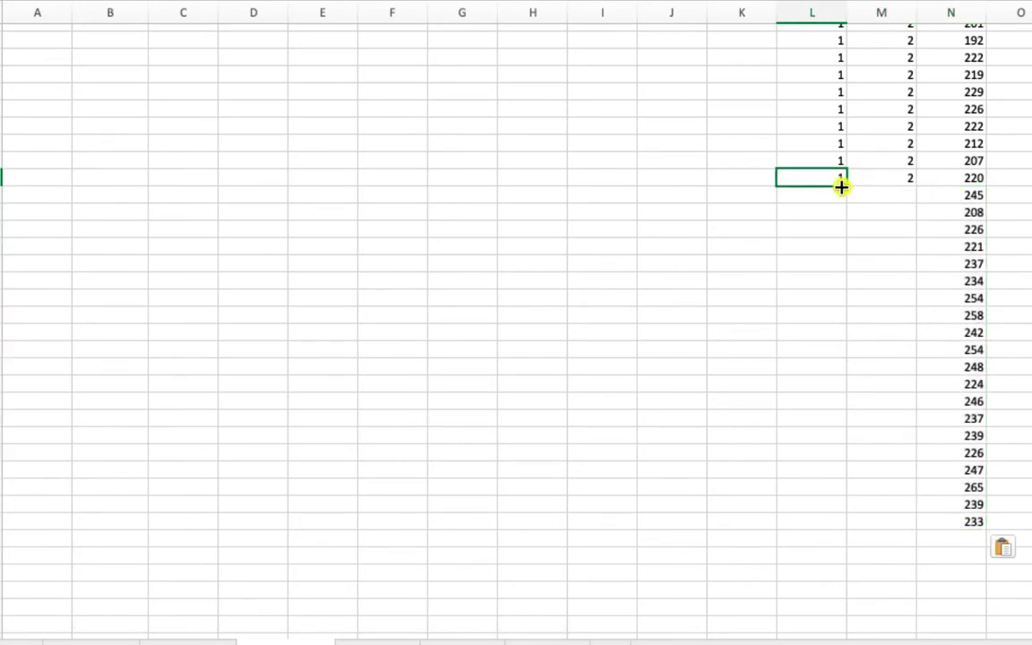
pyautogui.doubleClick(847, 186)
pyautogui.click(896, 195)
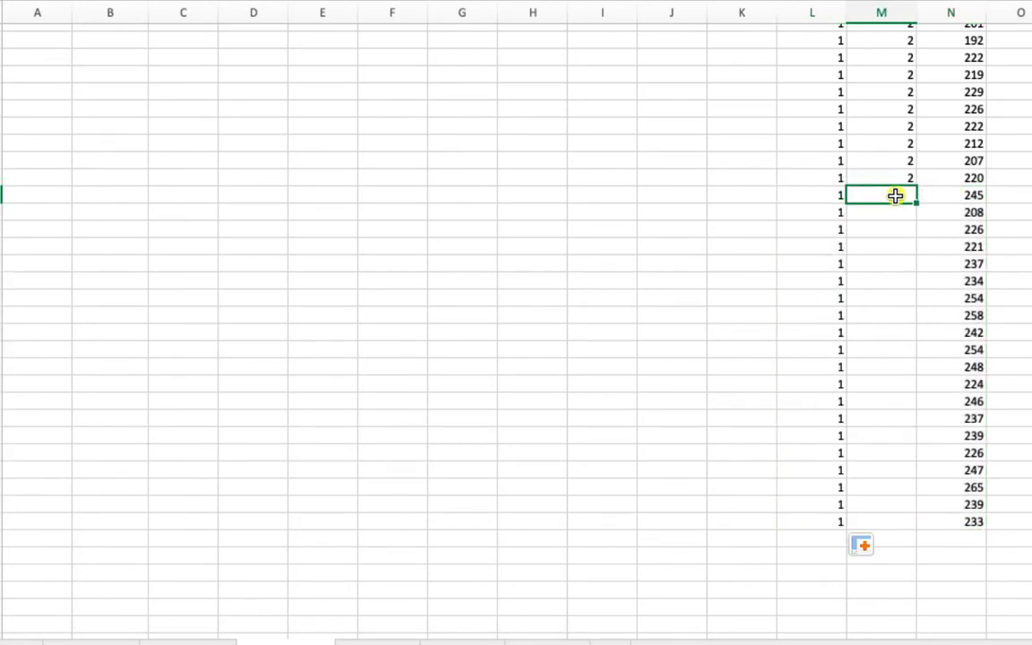
pyautogui.write('3')
pyautogui.doubleClick(916, 205)
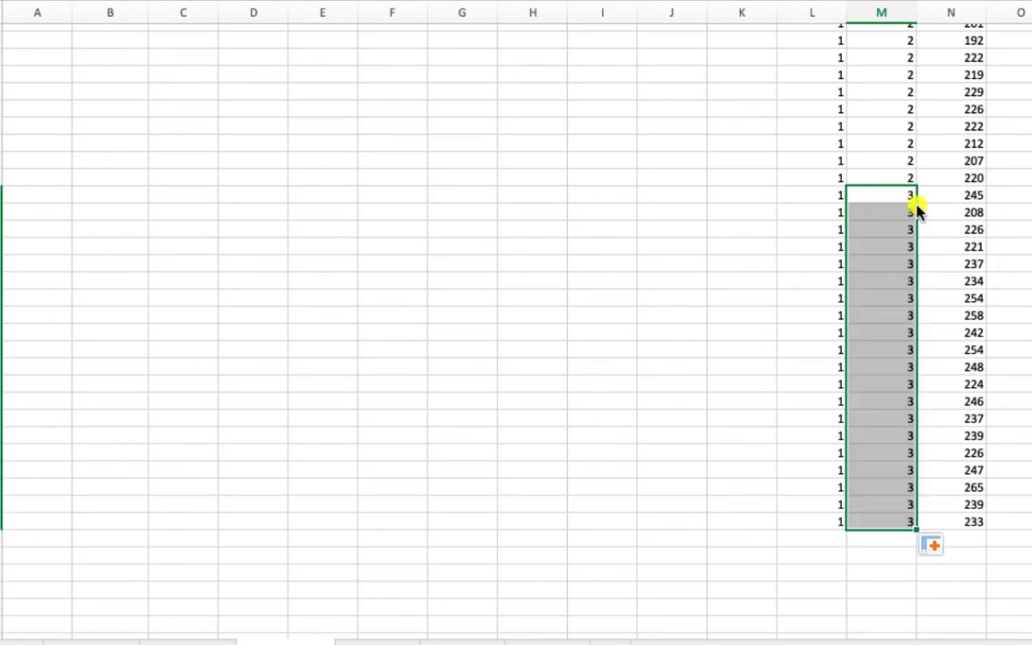
# Copy the Intermediate 1 day/wk scores from column H to the first empty cell below the existing scores in column N.
pyautogui.scroll(10, 799, 253)
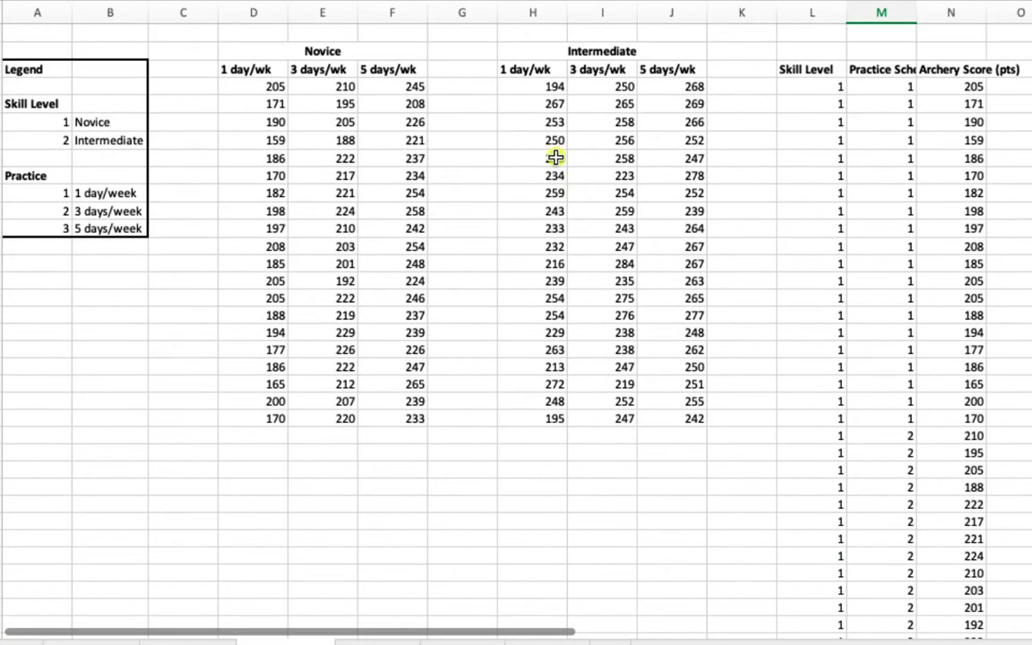
pyautogui.click(550, 91)
pyautogui.hotkey('ctrl', 'shift', 'Down')
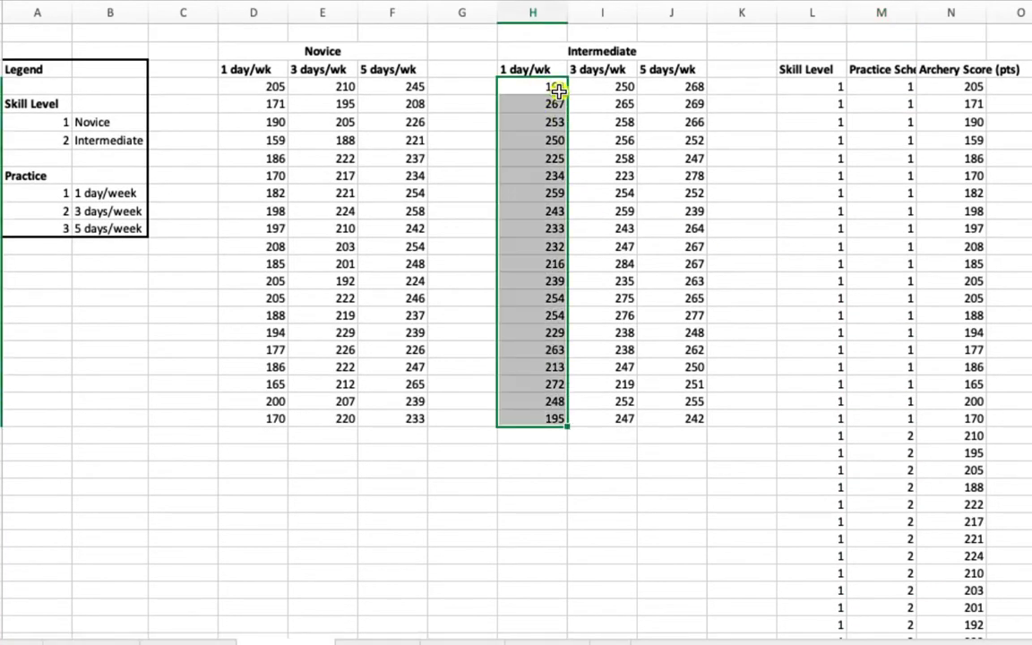
pyautogui.hotkey('ctrl', 'c')
pyautogui.scroll(-12, 873, 279)
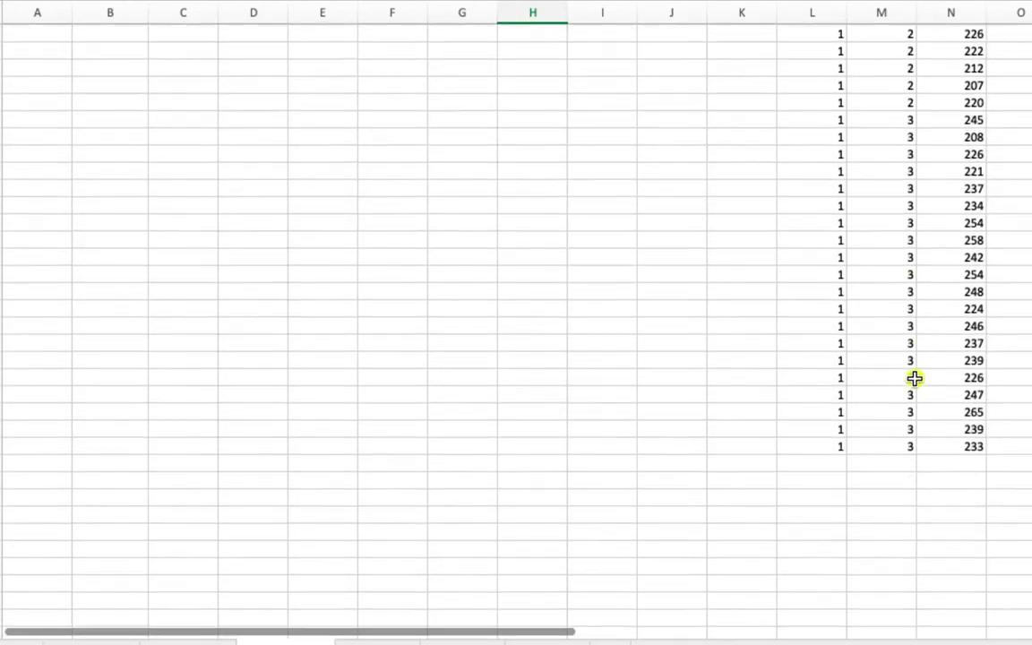
pyautogui.click(953, 464)
pyautogui.hotkey('ctrl', 'v')
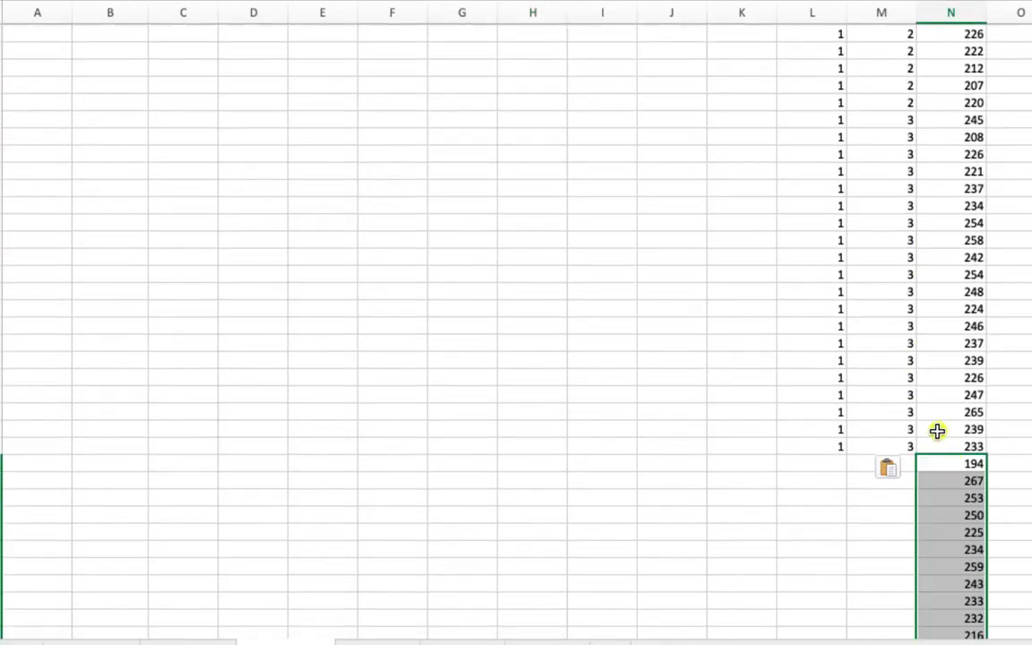
# Fill Skill Level with 2 and Practice Schedule with 1 for the Intermediate 1 day/wk rows.
pyautogui.scroll(-5, 939, 438)
pyautogui.click(825, 274)
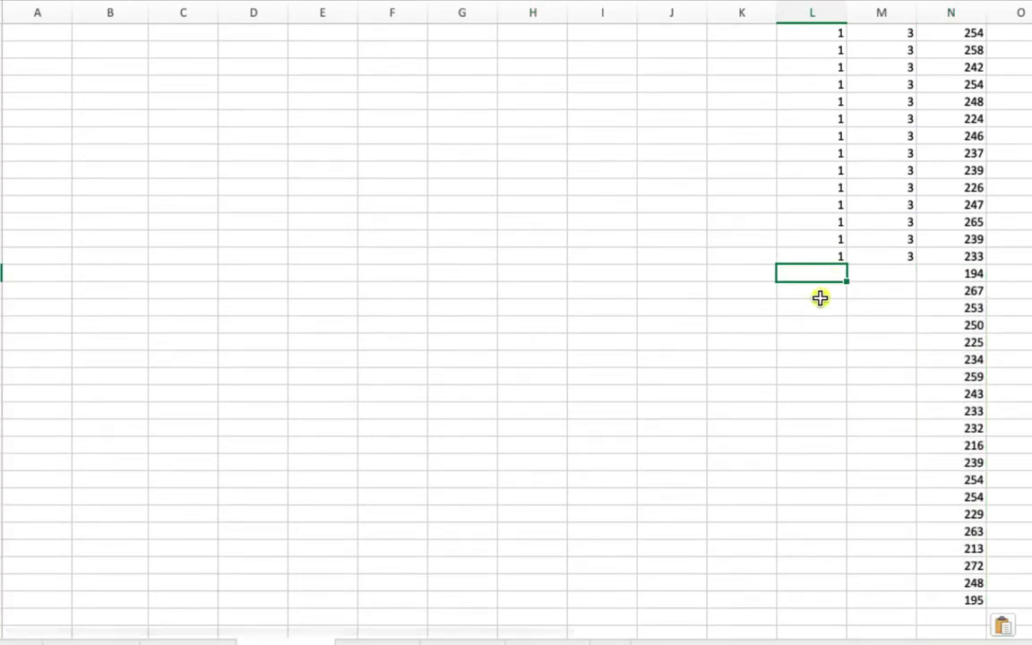
pyautogui.write('2')
pyautogui.doubleClick(847, 282)
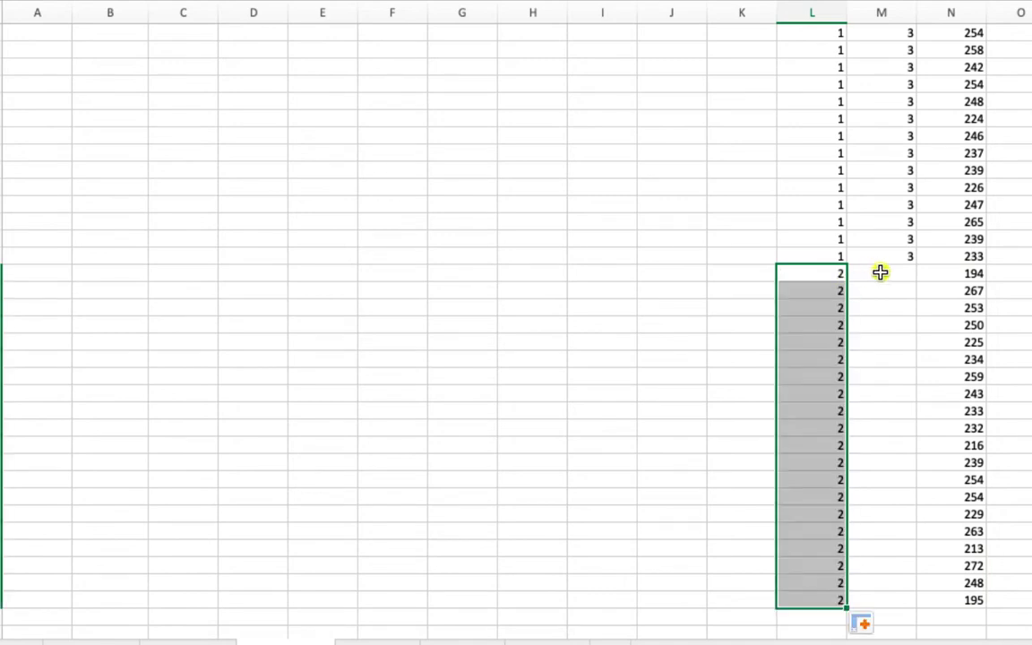
pyautogui.click(880, 273)
pyautogui.write('1')
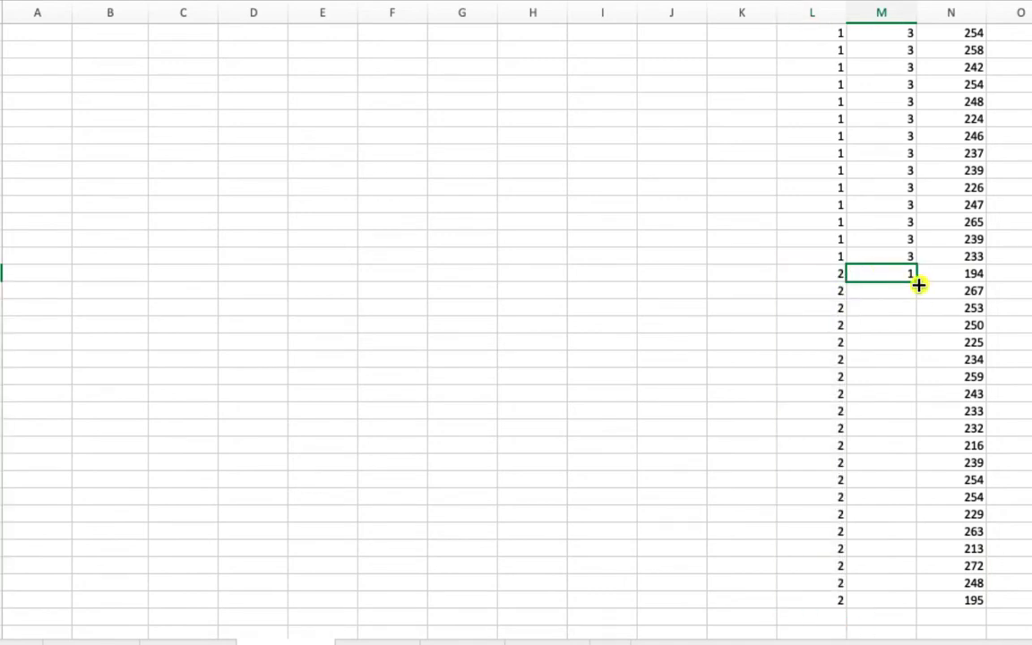
pyautogui.doubleClick(917, 282)
# Copy the Intermediate 3 days/wk scores from column I to the first empty cell below the existing scores in column N.
pyautogui.scroll(15, 468, 266)
pyautogui.click(599, 73)
pyautogui.hotkey('ctrl', 'shift', 'Down')
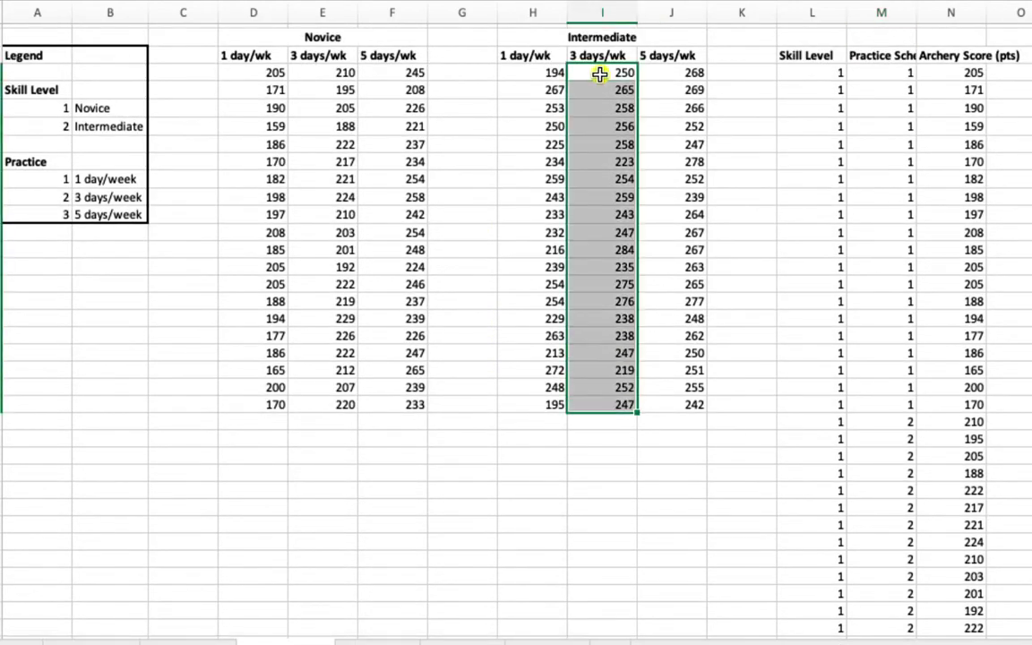
pyautogui.hotkey('ctrl', 'c')
pyautogui.scroll(-19, 976, 267)
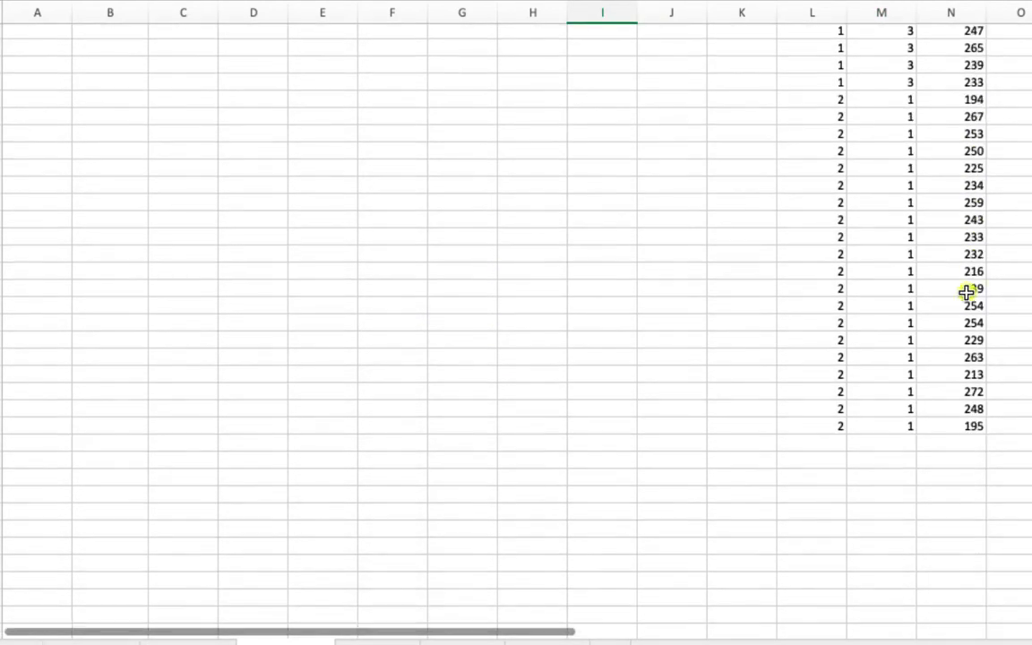
pyautogui.click(962, 440)
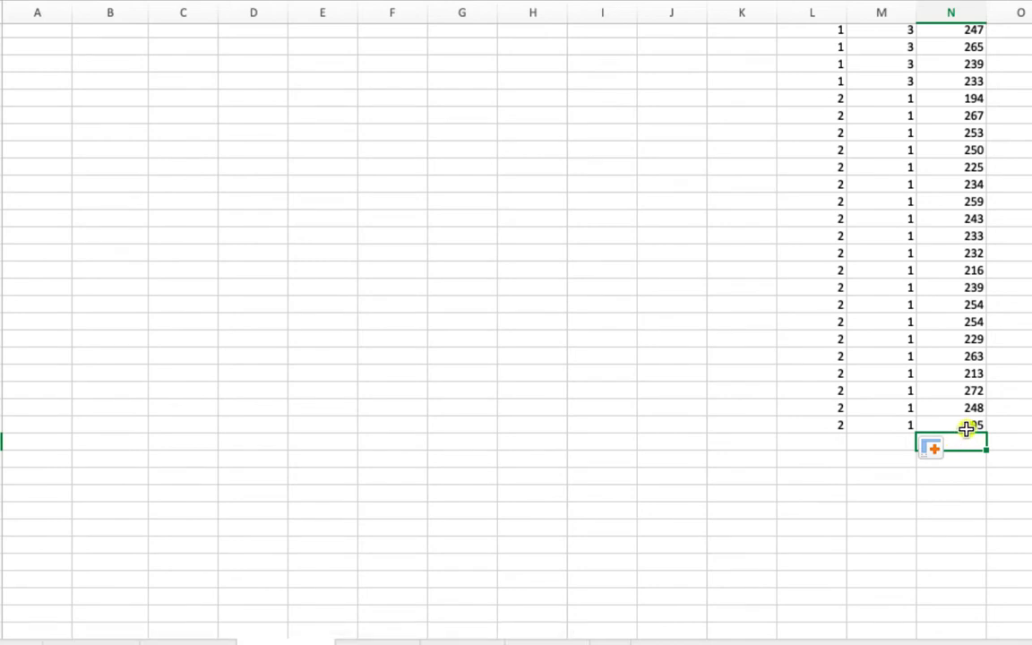
pyautogui.hotkey('ctrl', 'v')
# Fill Skill Level with 2 and Practice Schedule with 2 for the Intermediate 3 days/wk rows.
pyautogui.click(833, 426)
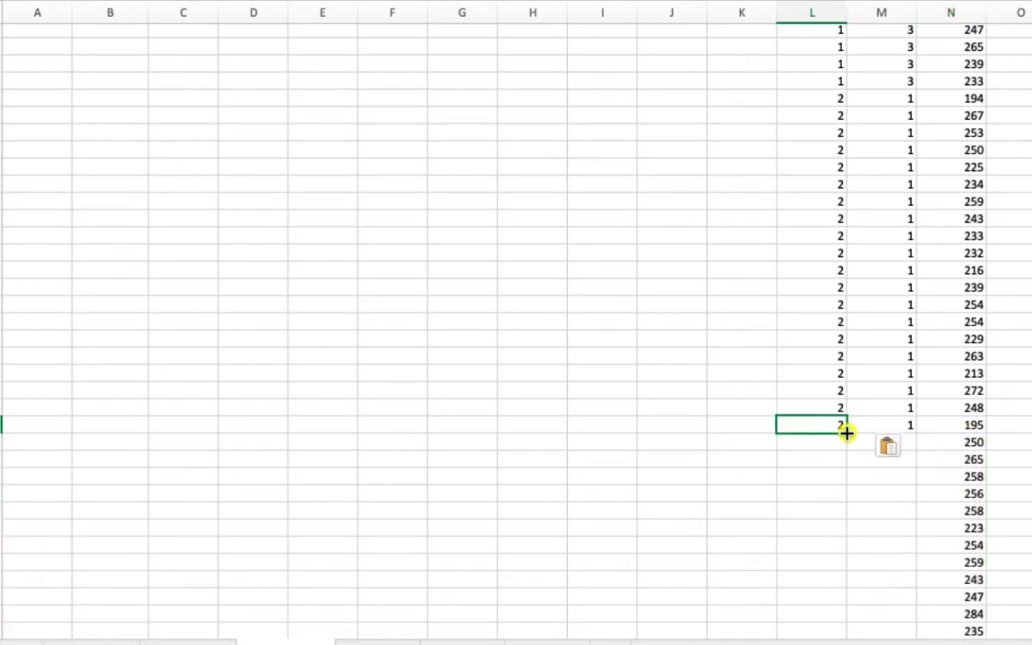
pyautogui.doubleClick(845, 432)
pyautogui.click(892, 442)
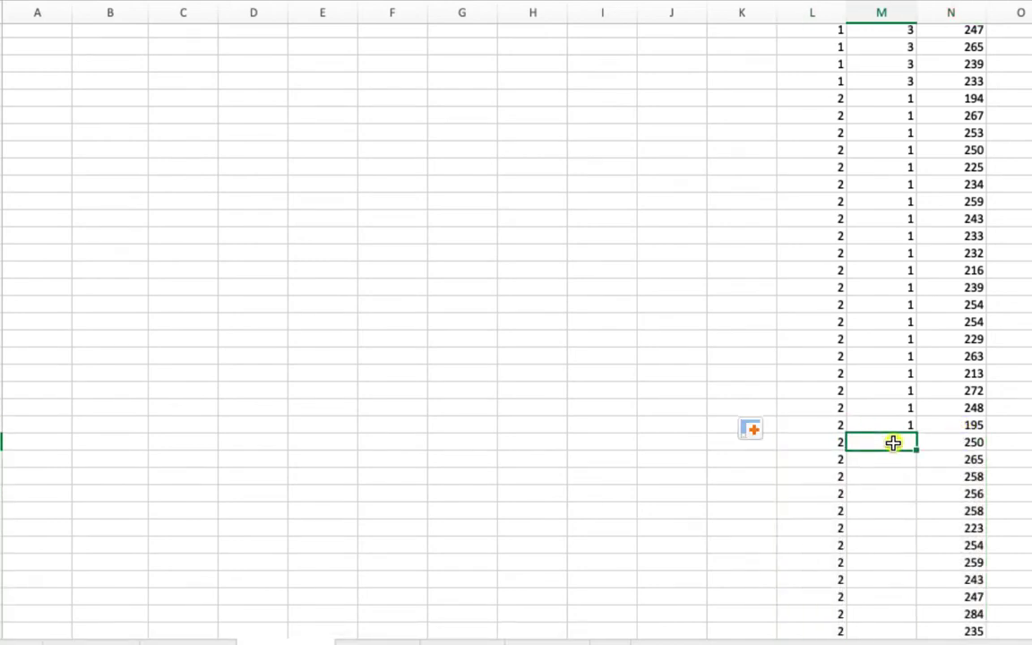
pyautogui.write('2')
pyautogui.doubleClick(914, 450)
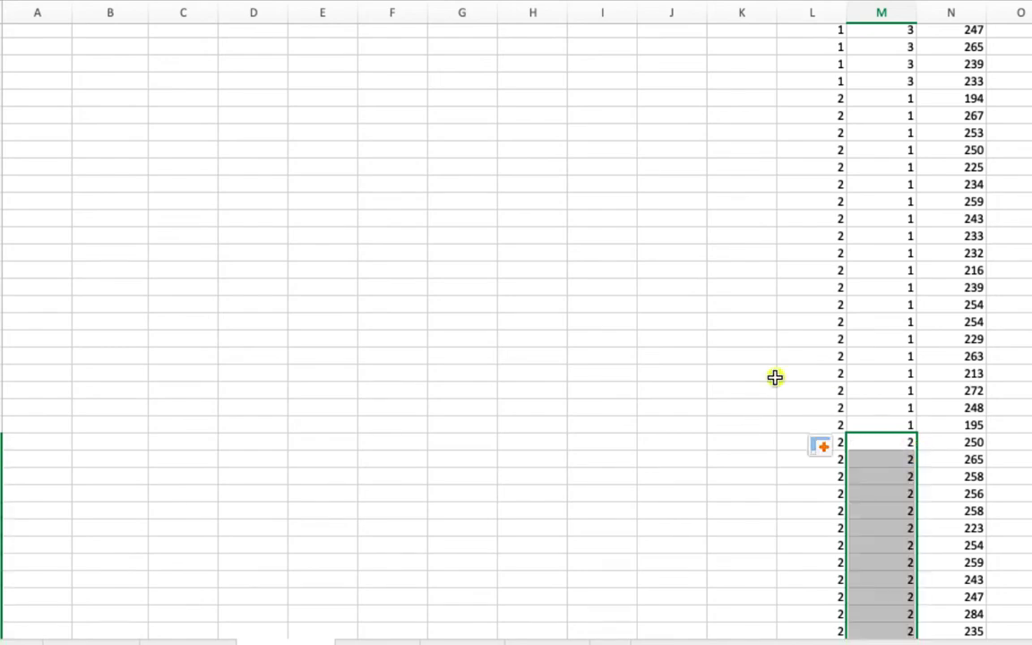
# Copy the Intermediate 5 days/wk scores from column J to the first empty cell below the existing scores in column N.
pyautogui.scroll(20, 593, 265)
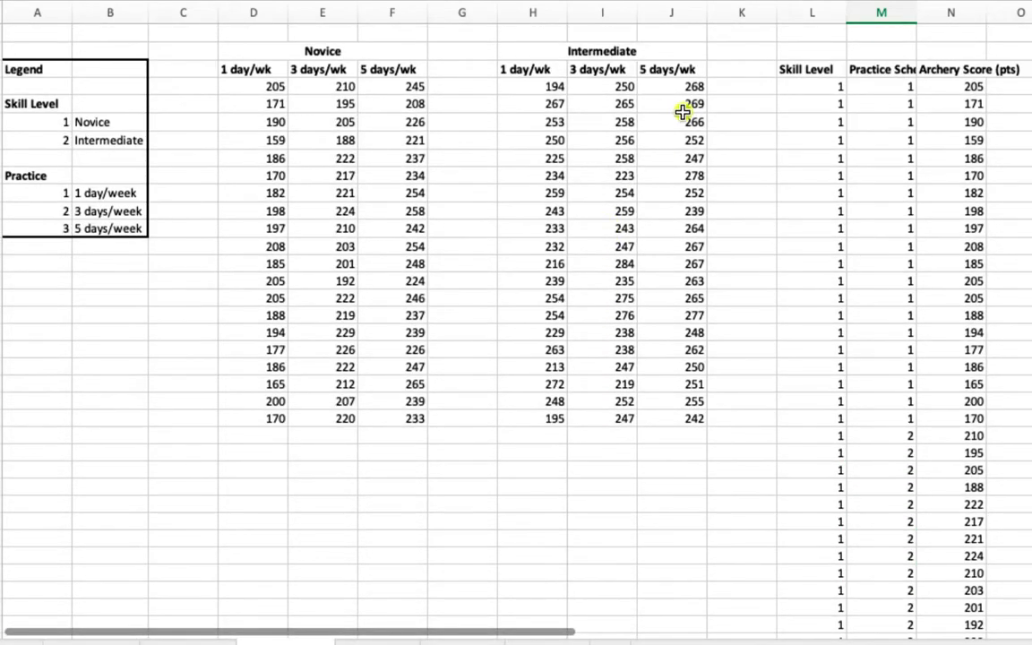
pyautogui.click(669, 86)
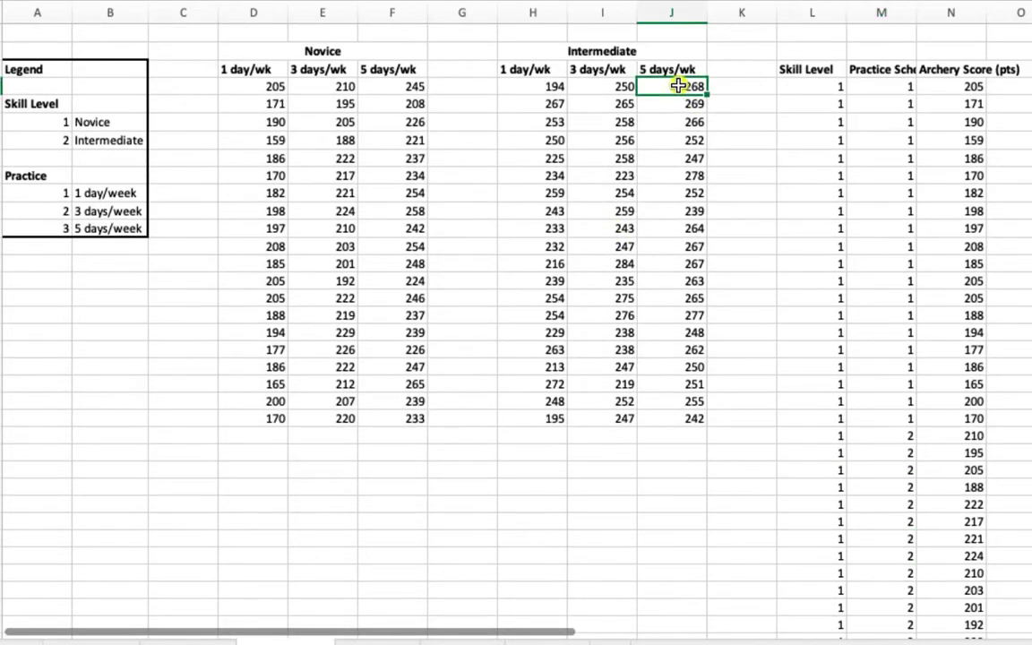
pyautogui.hotkey('ctrl', 'shift', 'Down')
pyautogui.hotkey('ctrl', 'c')
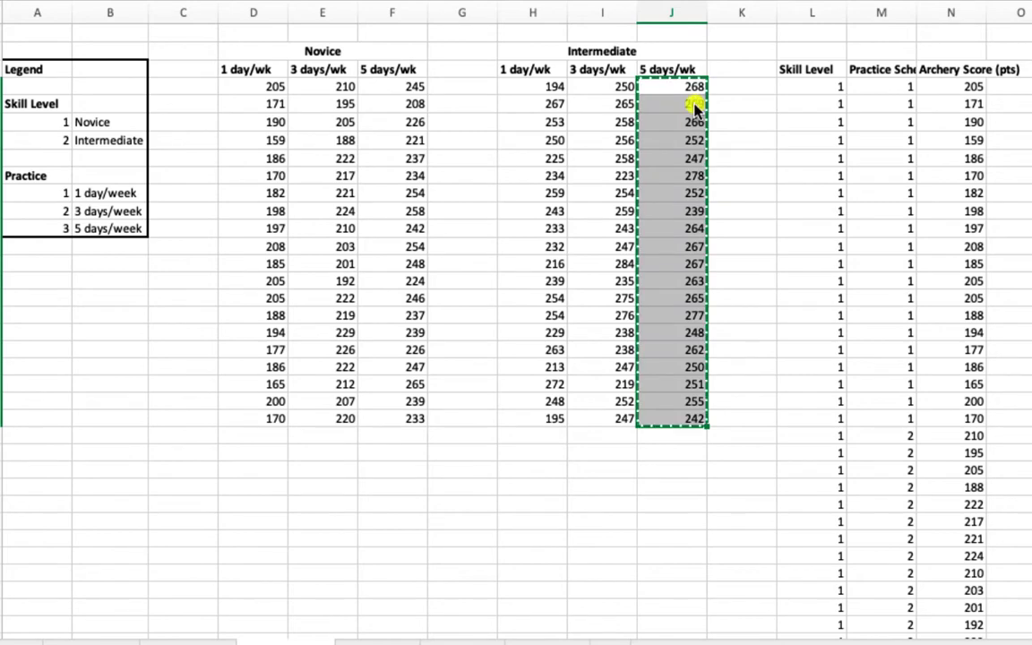
pyautogui.scroll(-20, 887, 261)
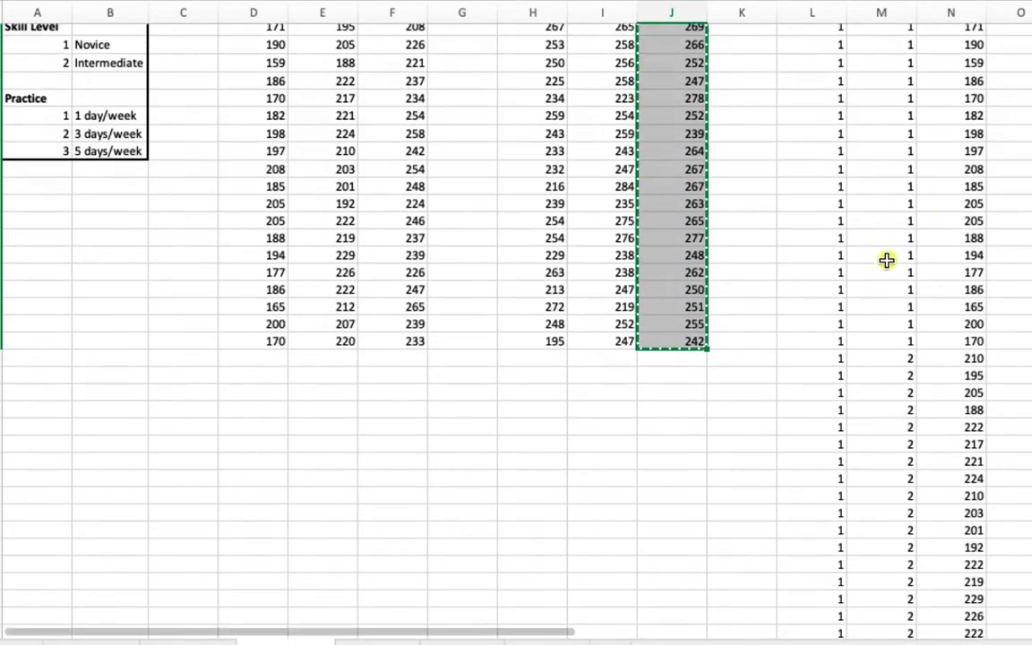
pyautogui.click(958, 269)
pyautogui.hotkey('ctrl', 'v')
# Fill Skill Level with 2 and Practice Schedule with 3 for the Intermediate 5 days/wk rows.
pyautogui.click(839, 254)
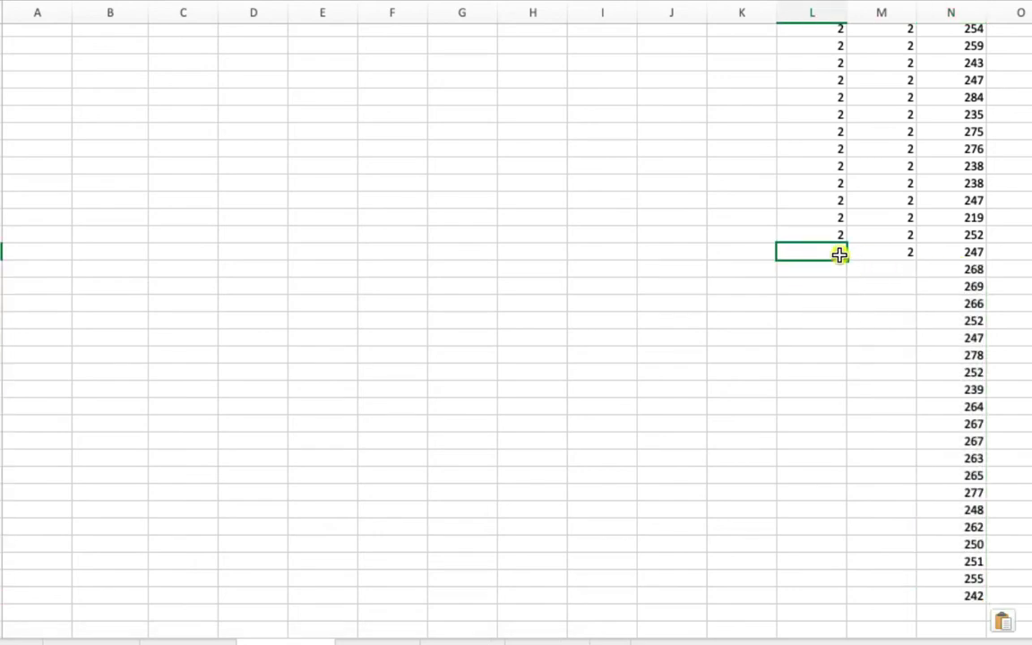
pyautogui.doubleClick(847, 261)
pyautogui.click(890, 269)
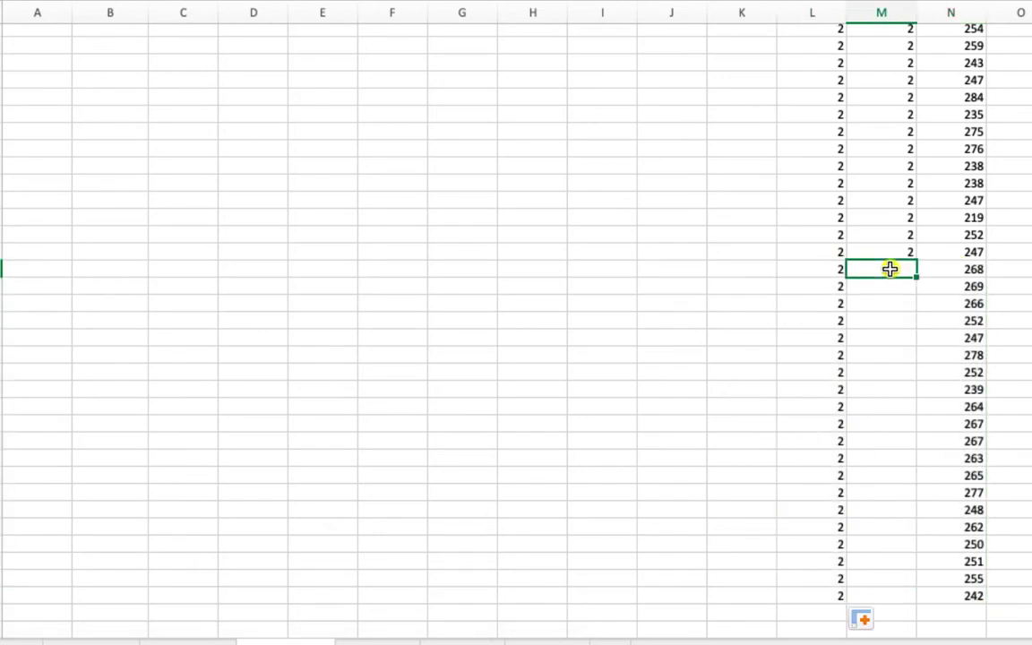
pyautogui.write('3')
pyautogui.press('Return')
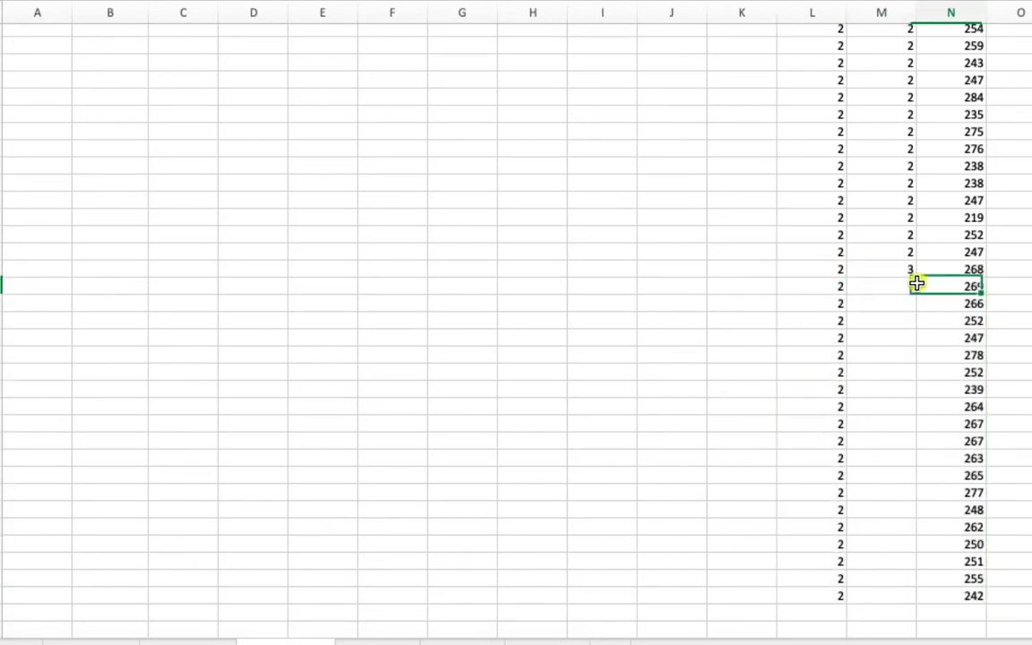
pyautogui.hotkey('ctrl', 'z')
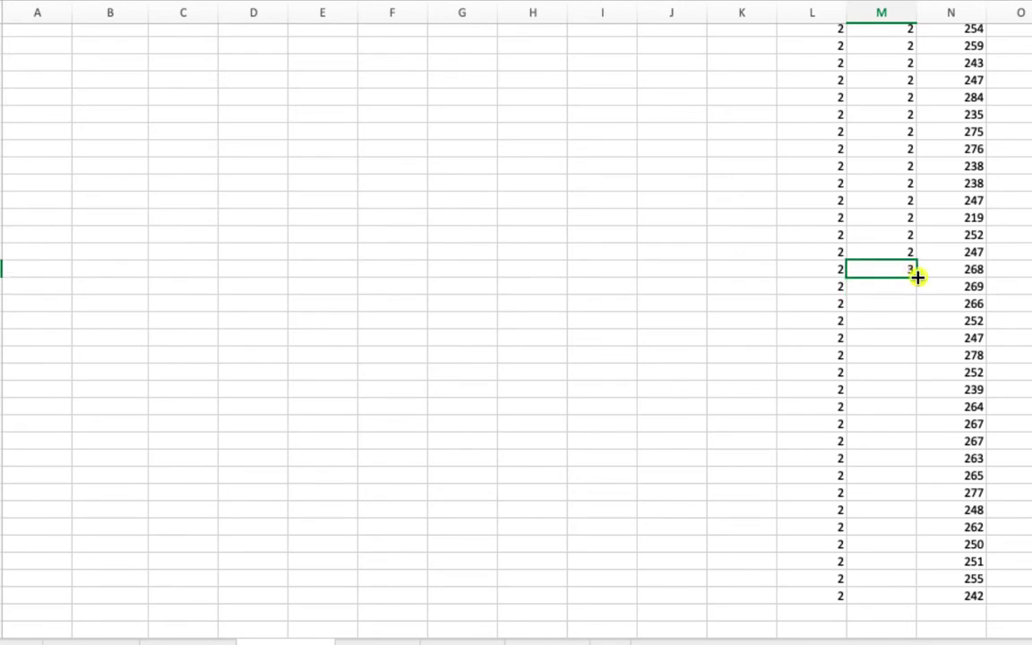
pyautogui.doubleClick(917, 277)
# Copy the whole stacked table in columns L to N, including the Skill Level, Practice Schedule and Archery Score (pts) headers.
pyautogui.scroll(15, 907, 302)
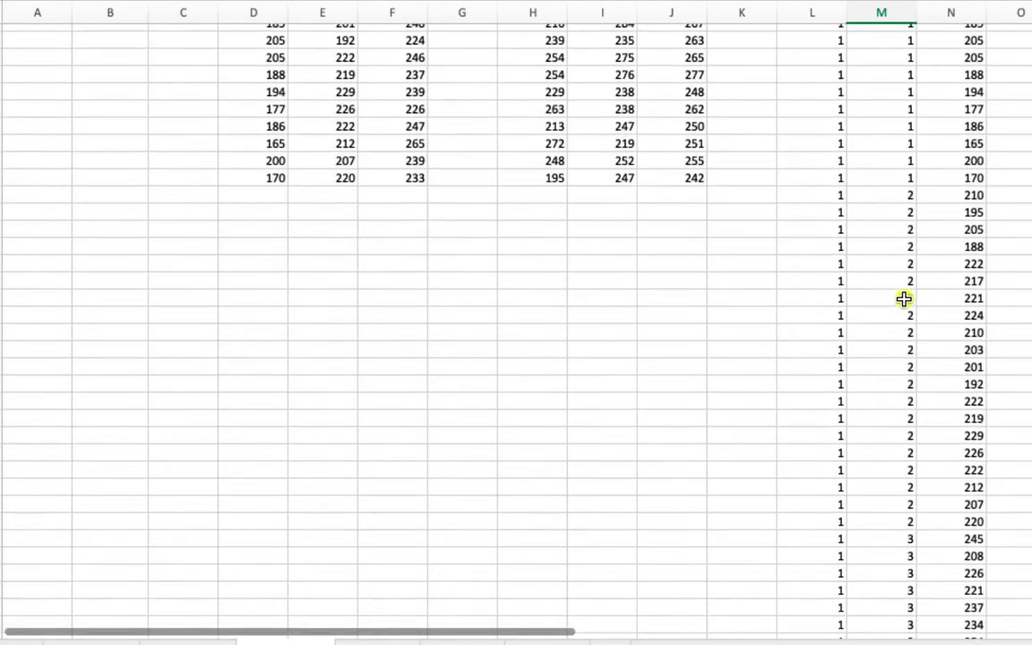
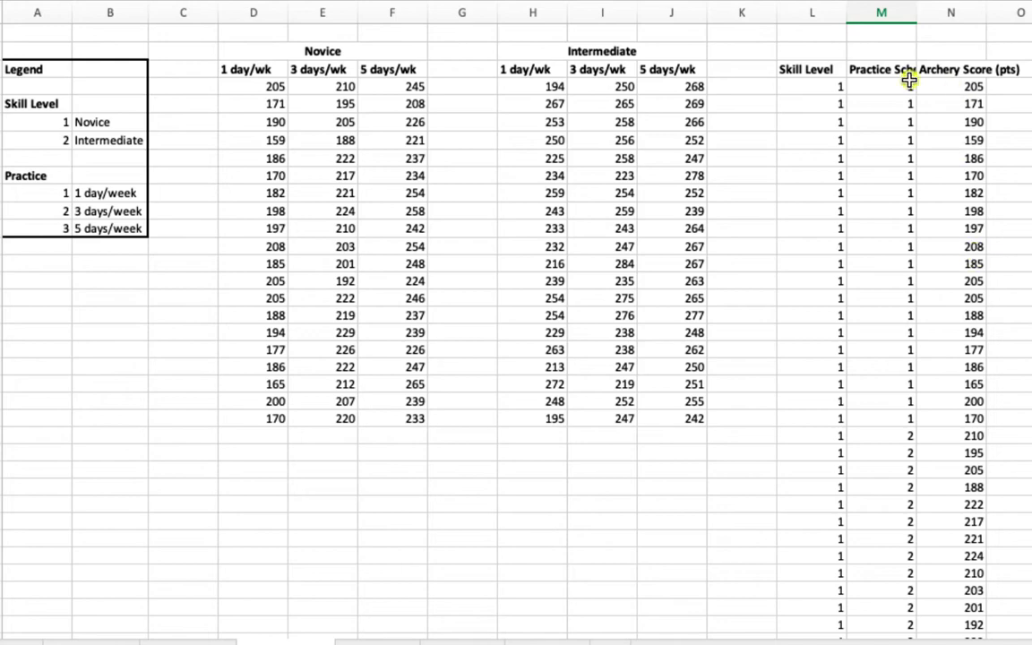
pyautogui.moveTo(817, 69); pyautogui.dragTo(922, 69)
pyautogui.hotkey('ctrl', 'shift', 'Down')
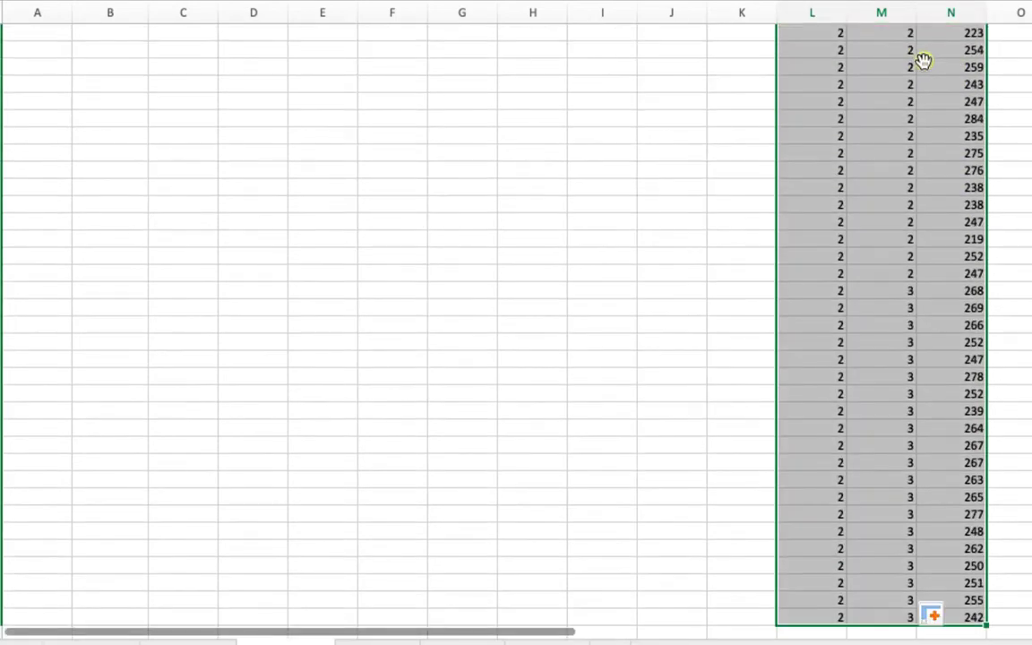
pyautogui.hotkey('ctrl', 'c')
pyautogui.scroll(10, 923, 61)
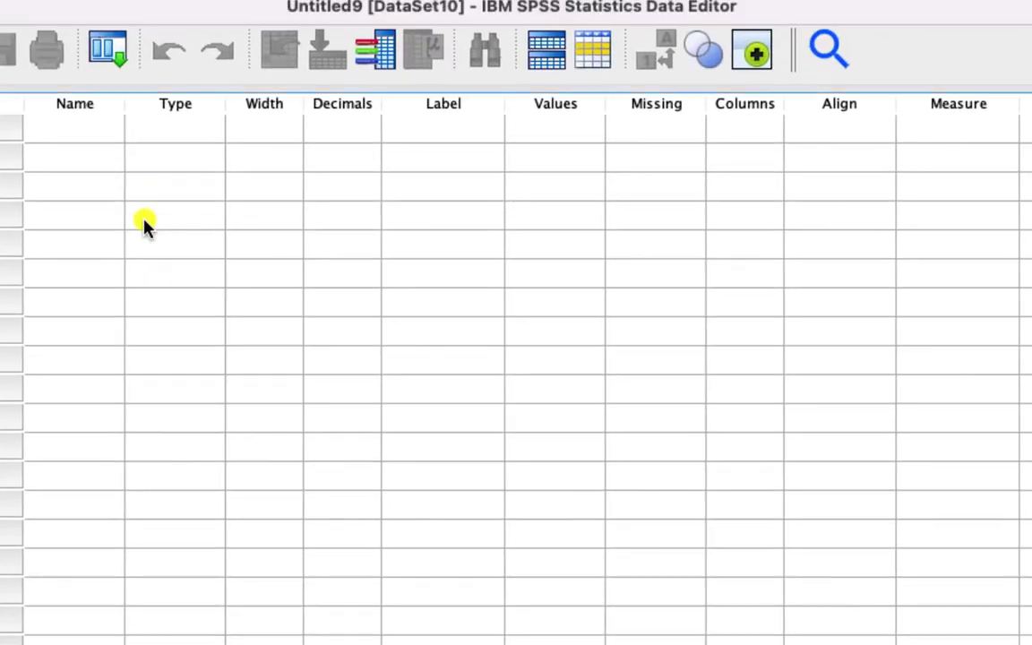
# Switch to the empty SPSS Statistics dataset and paste the copied table with variable names from the first data cell.
pyautogui.hotkey('ctrl', 't')
pyautogui.click(98, 185)
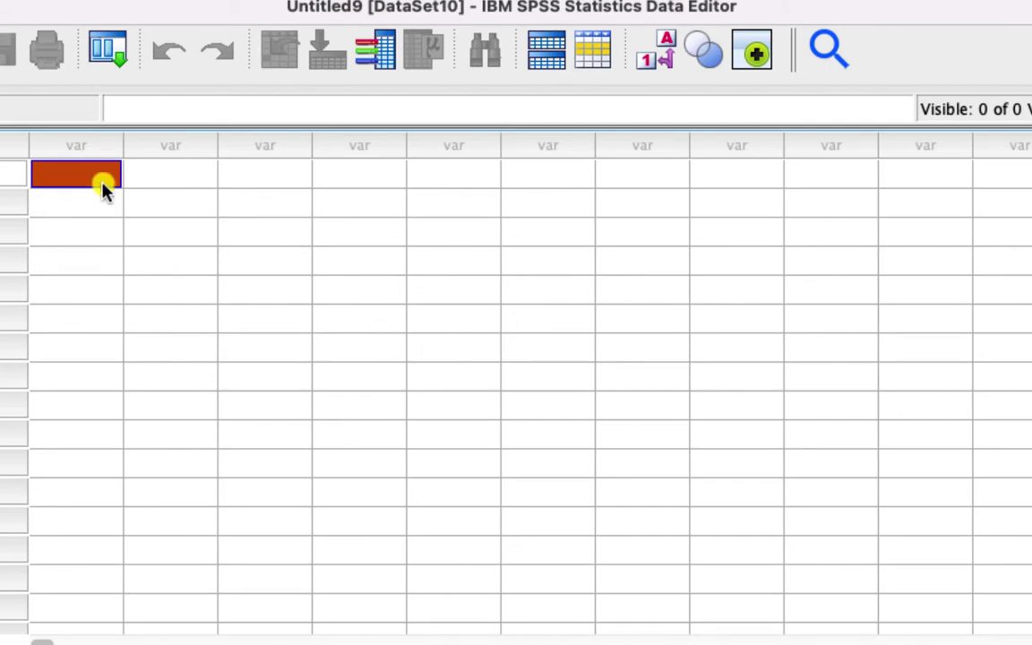
pyautogui.rightClick(99, 185)
pyautogui.click(193, 317)
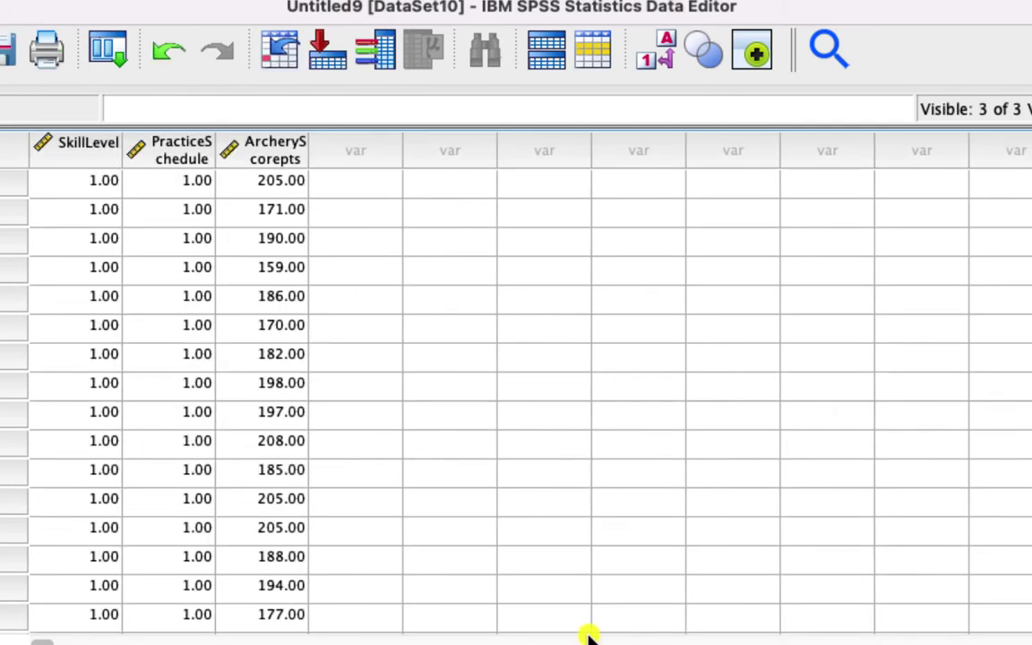
# Set the measurement level to Nominal for SkillLevel and PracticeSchedule, and to Scale for the archery score variable.
pyautogui.hotkey('ctrl', 't')
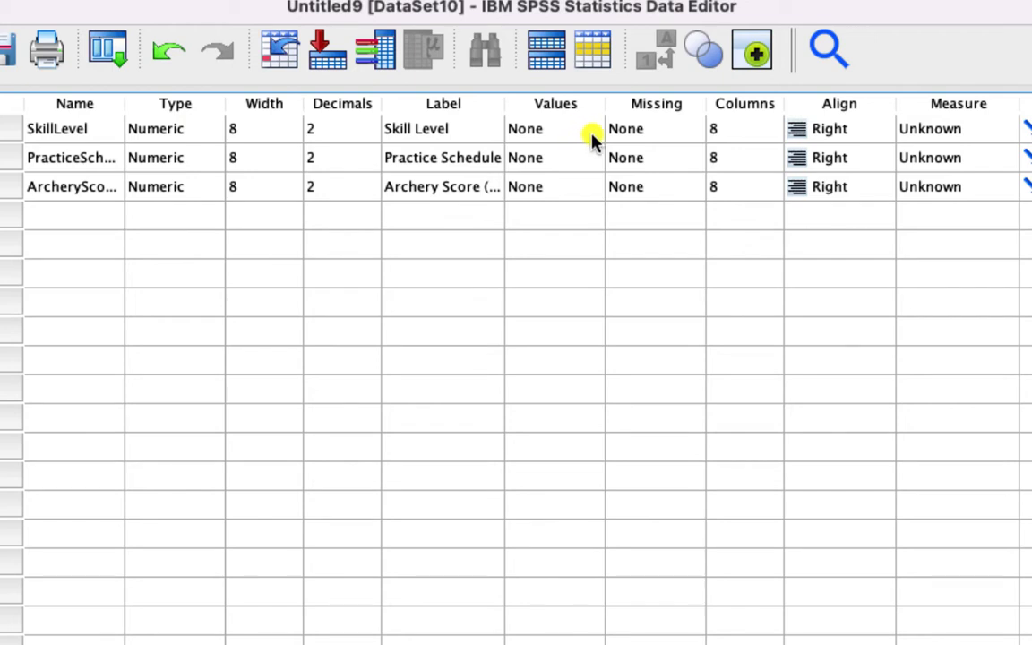
pyautogui.click(965, 132)
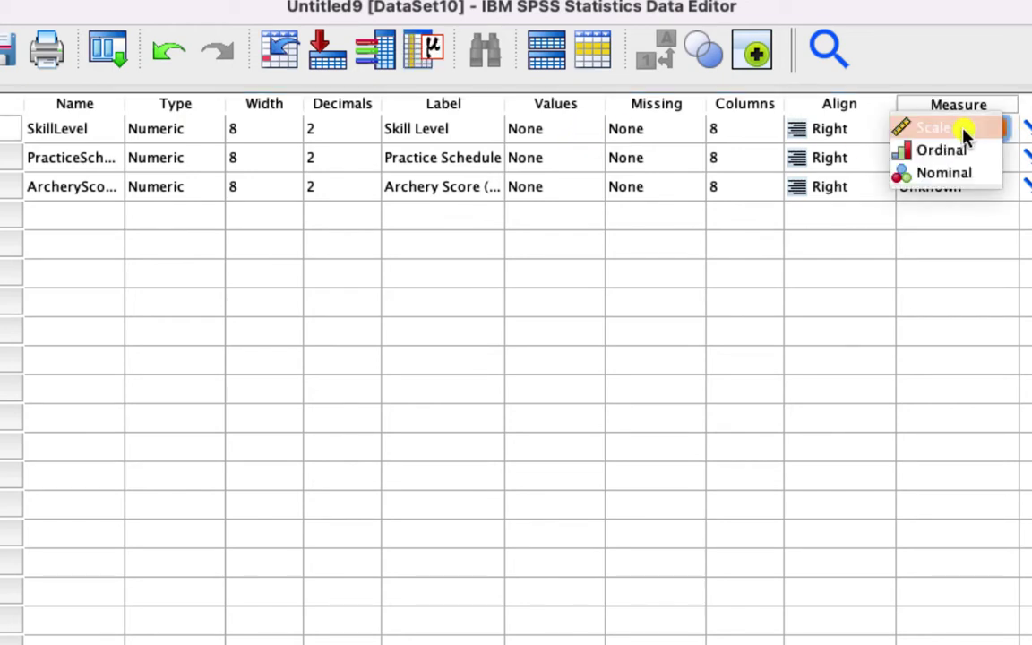
pyautogui.click(932, 174)
pyautogui.click(944, 159)
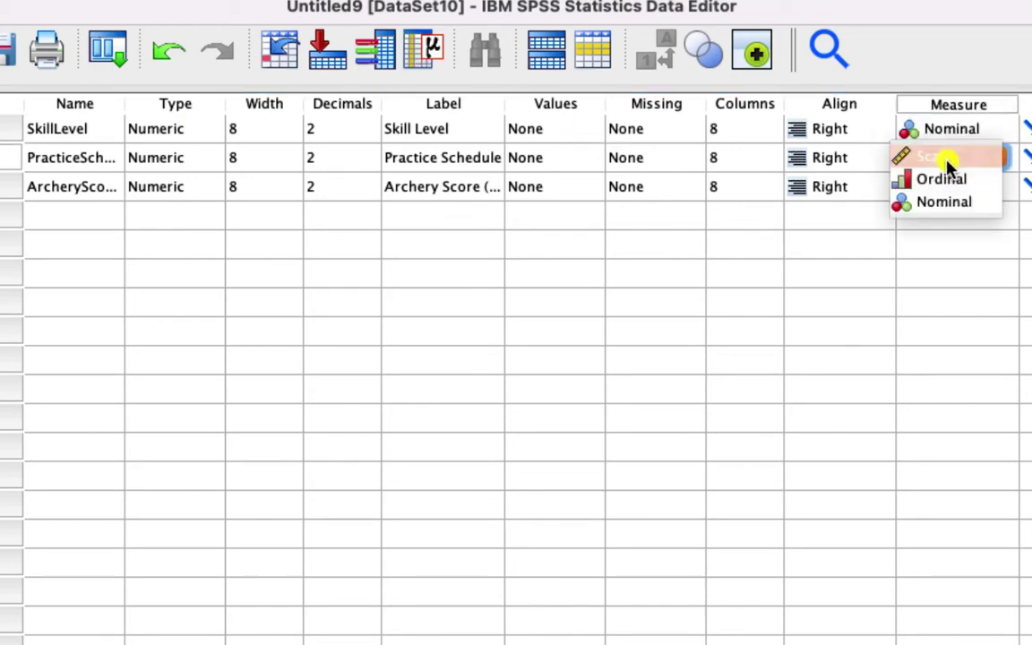
pyautogui.click(936, 208)
pyautogui.click(940, 186)
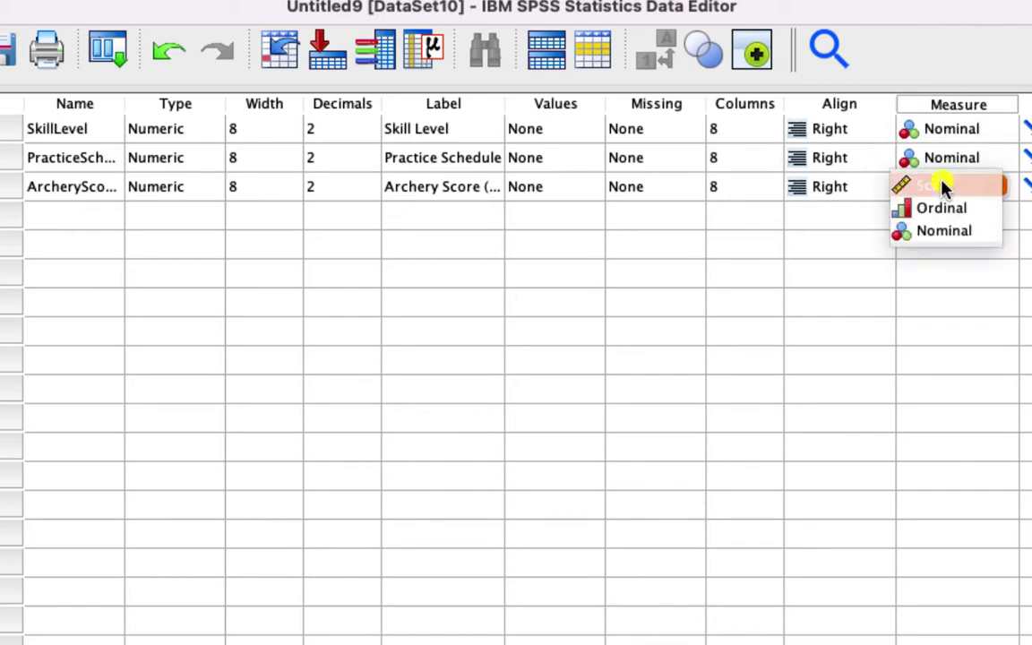
pyautogui.click(932, 184)
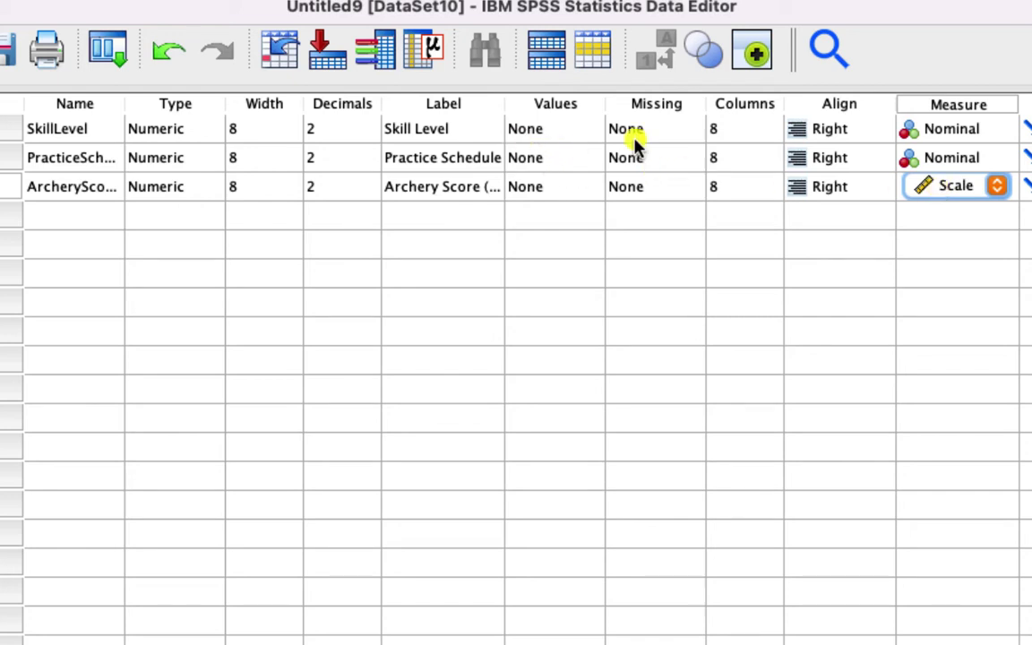
# Define the value labels for SkillLevel as 1 = Novice and 2 = Intermediate.
pyautogui.doubleClick(586, 136)
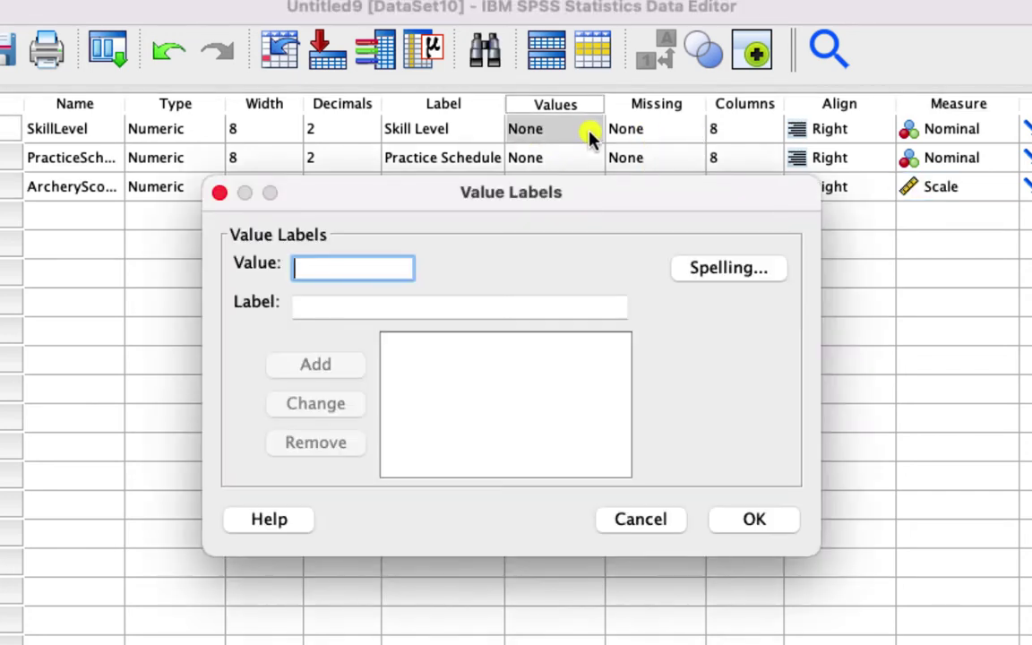
pyautogui.write('1')
pyautogui.press('Tab')
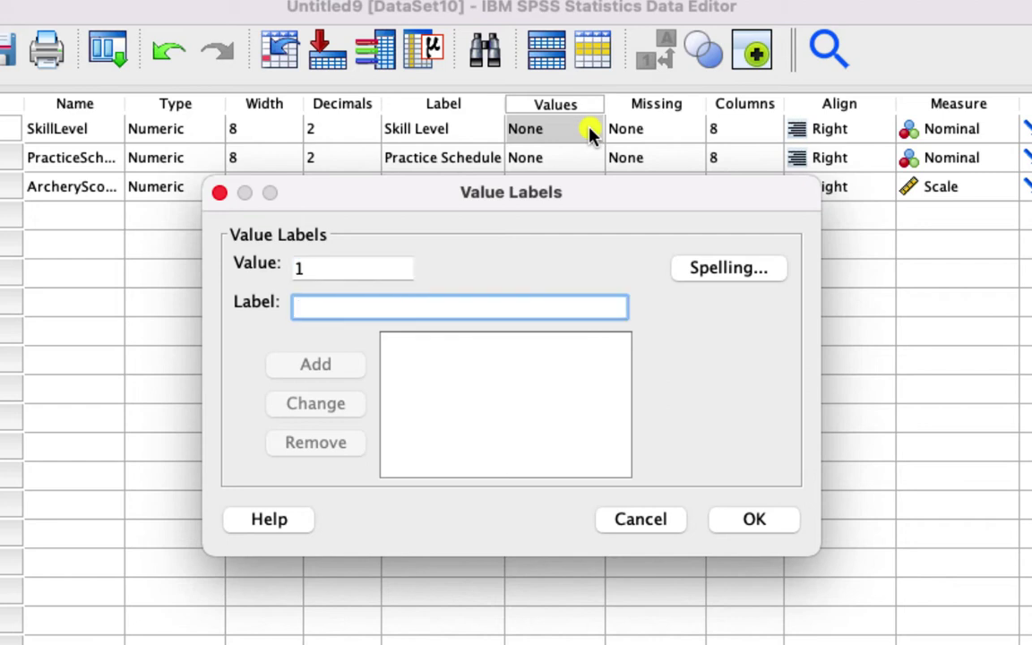
pyautogui.write('Novice')
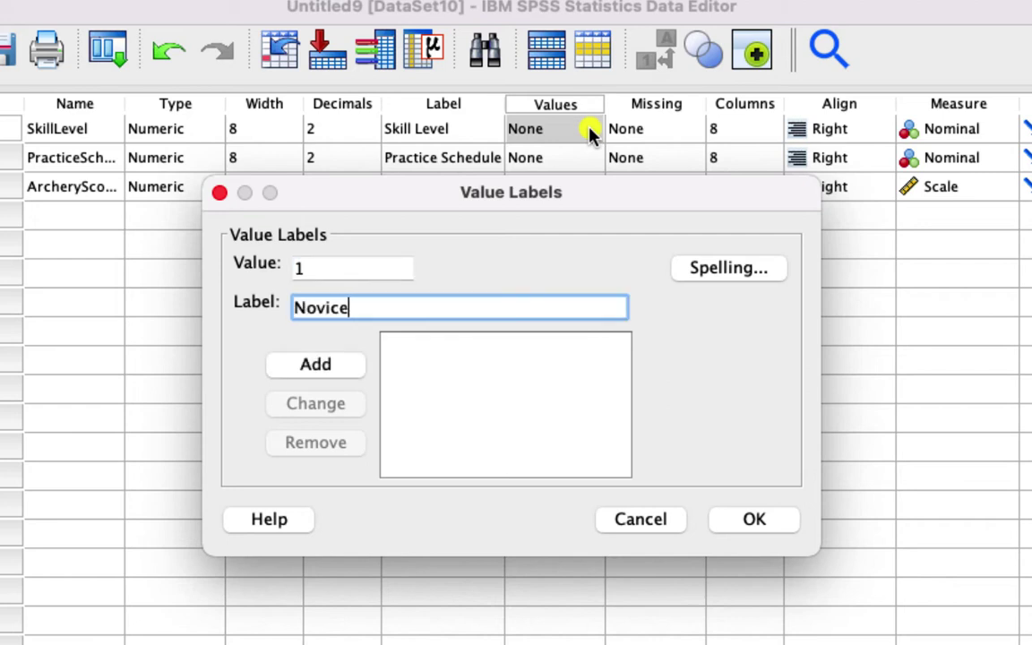
pyautogui.press('Return')
pyautogui.write('2')
pyautogui.press('Tab')
pyautogui.write('Intermediate')
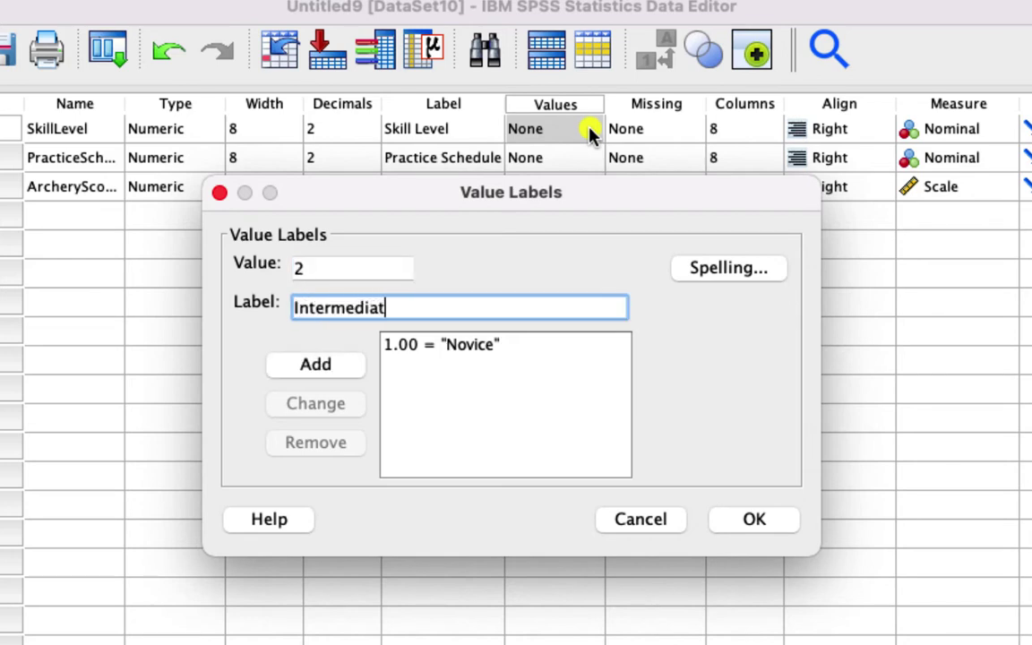
pyautogui.press('Return')
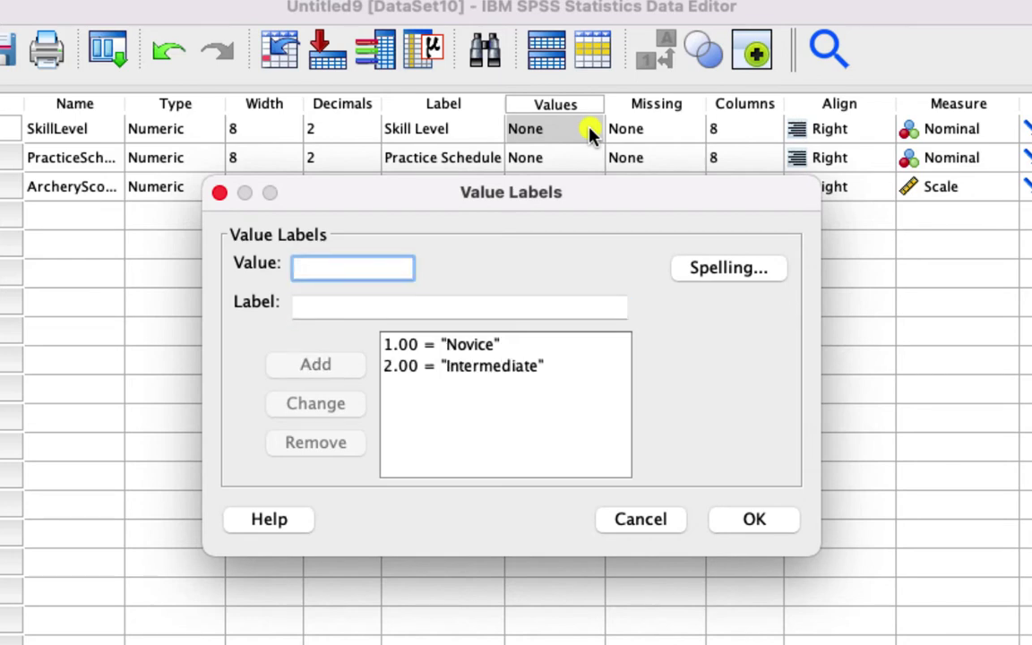
pyautogui.click(770, 524)
# Define the value labels for PracticeSchedule as 1 = 1 day/week, 2 = 3 days/week and 3 = 5 days/week.
pyautogui.click(555, 158)
pyautogui.click(590, 158)
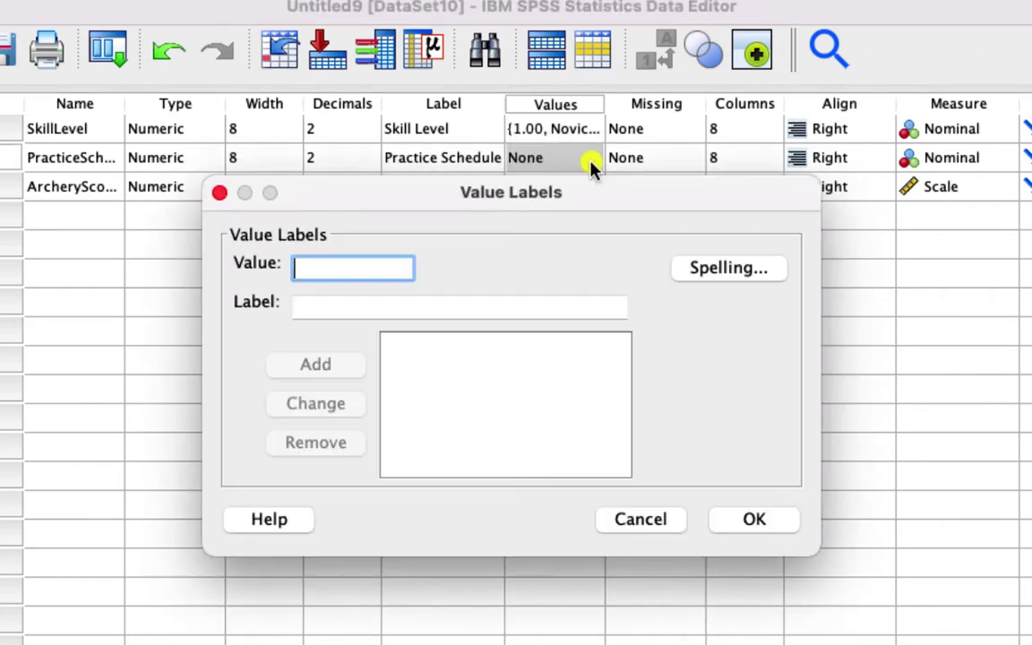
pyautogui.write('1')
pyautogui.press('Tab')
pyautogui.write('1 day/')
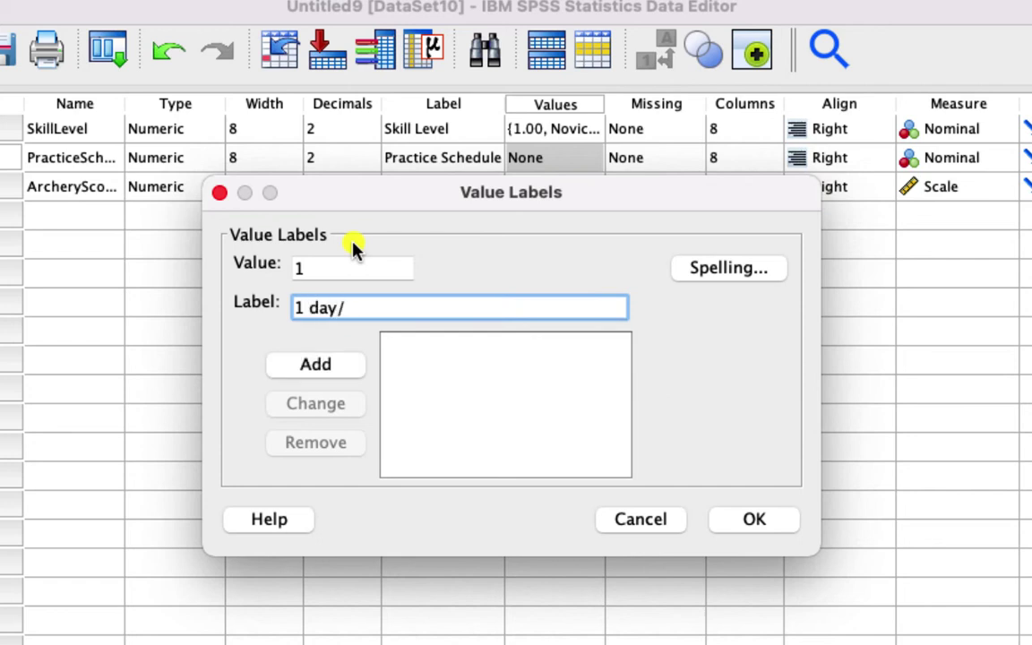
pyautogui.write('week')
pyautogui.press('Return')
pyautogui.write('2')
pyautogui.press('Tab')
pyautogui.write('3 days/week')
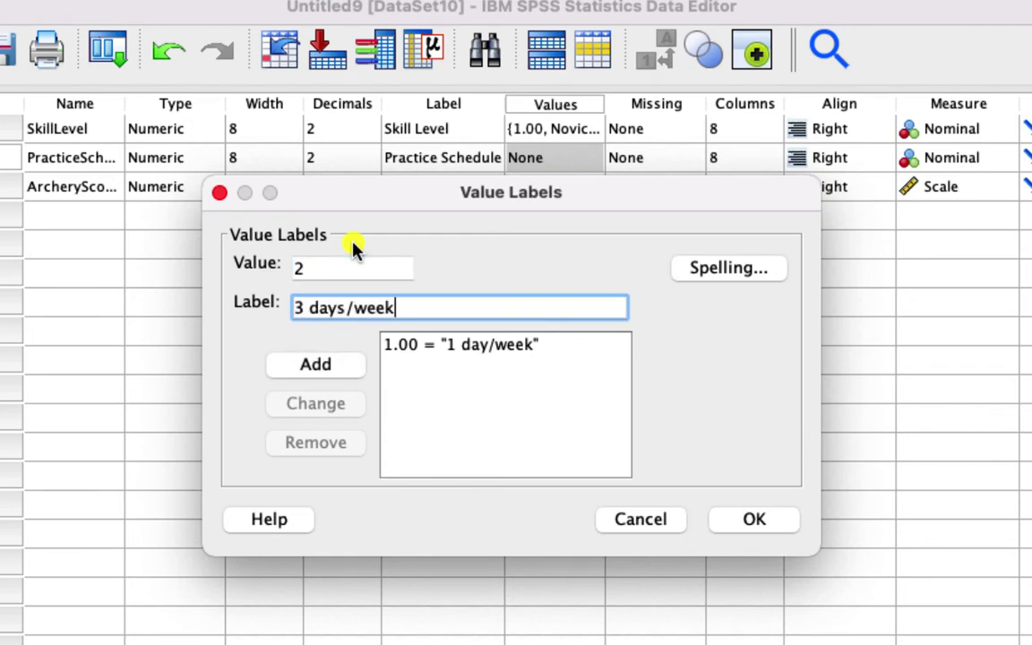
pyautogui.press('Return')
pyautogui.write('3')
pyautogui.press('Tab')
pyautogui.write('5')
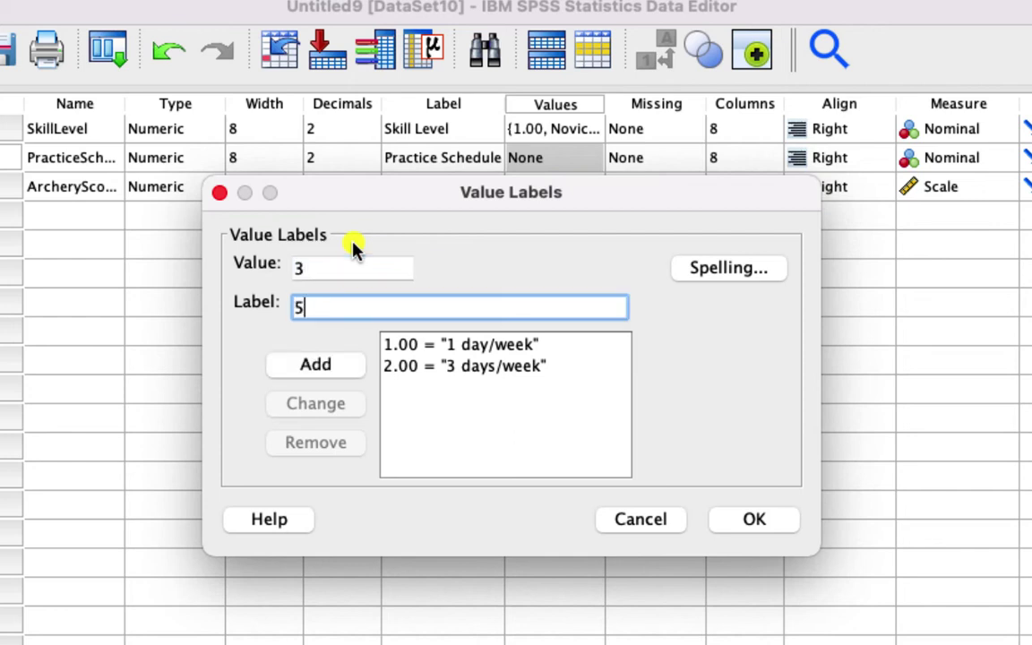
pyautogui.write(' days/week')
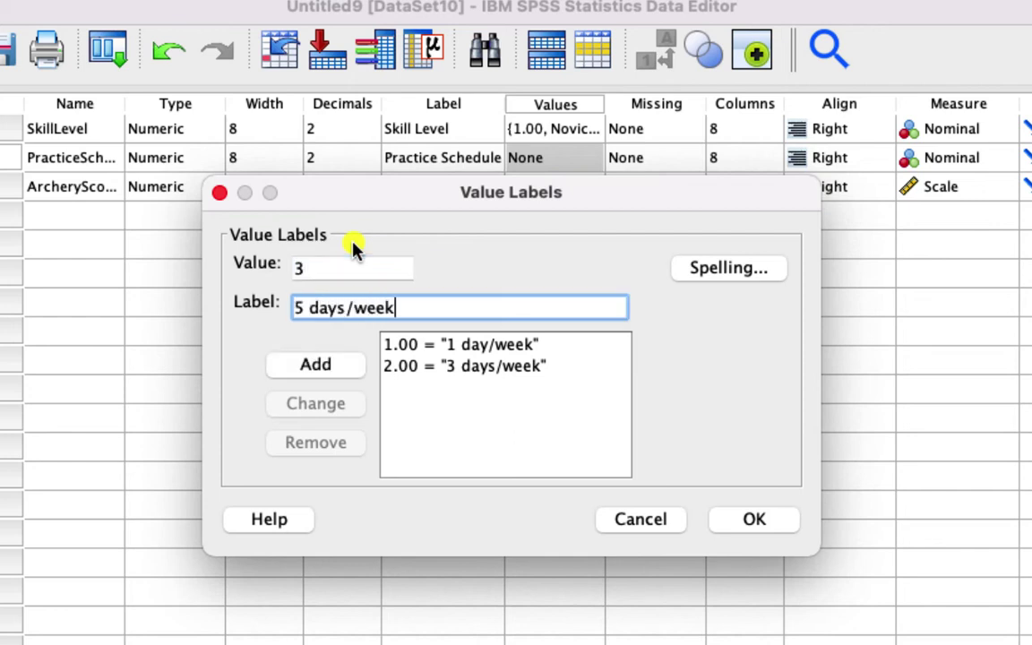
pyautogui.press('Return')
pyautogui.click(763, 522)
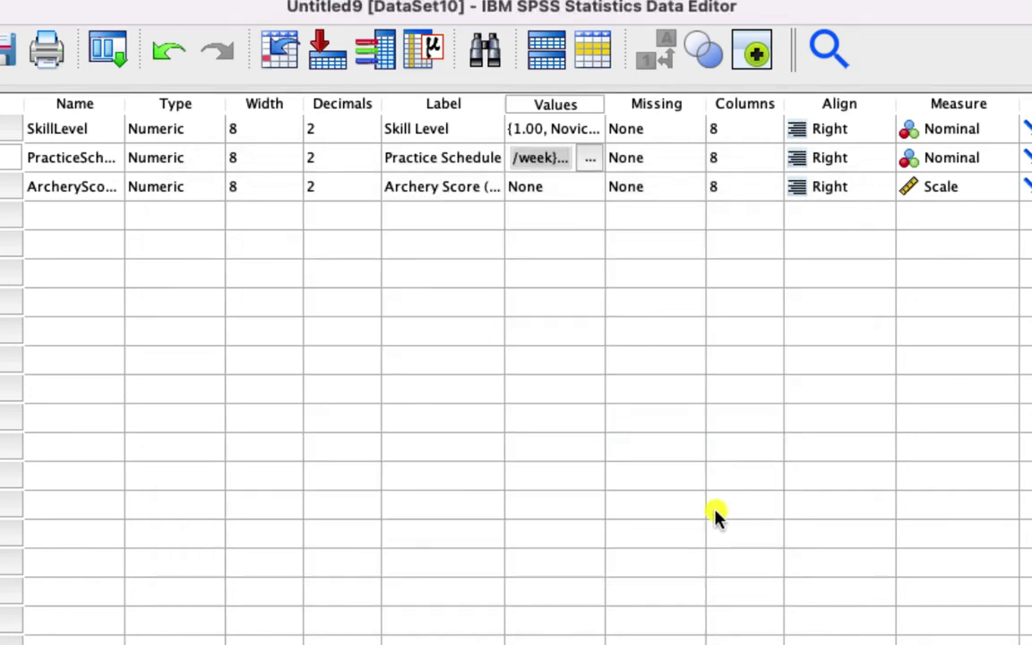
# Set up a Univariate General Linear Model with Archery Score (pts) as dependent variable and Skill Level and Practice Schedule as fixed factors.
pyautogui.click(430, 642)
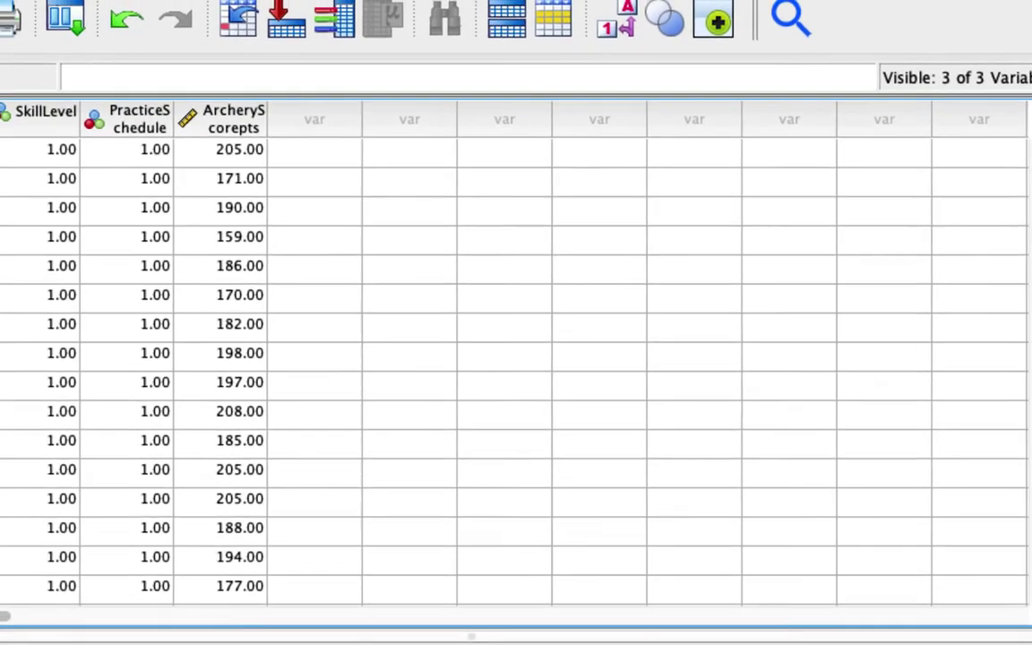
pyautogui.click(85, 17)
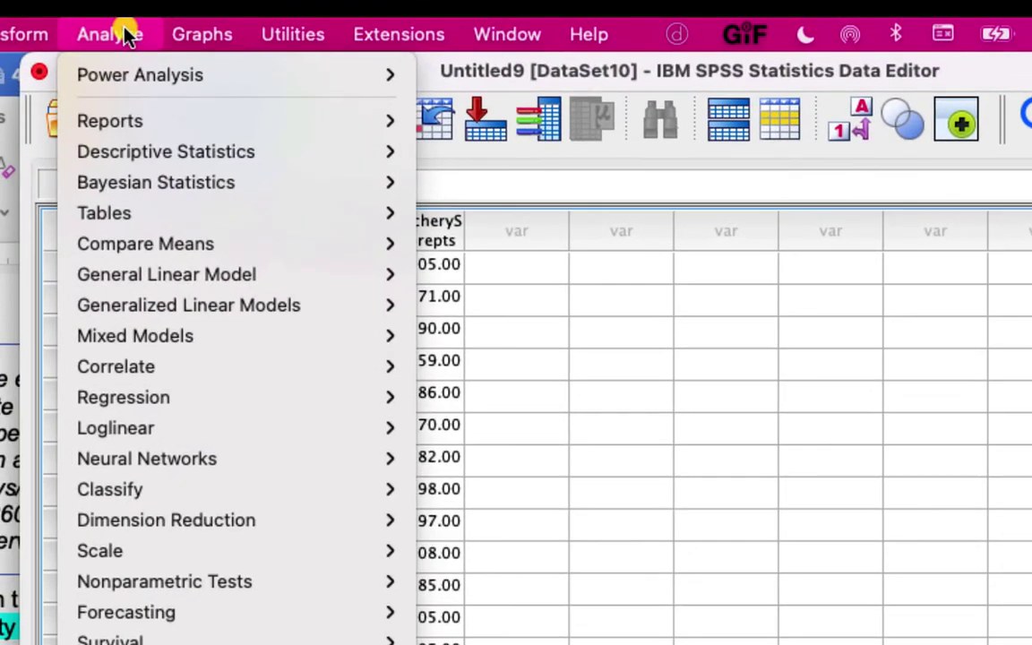
pyautogui.moveTo(262, 280)
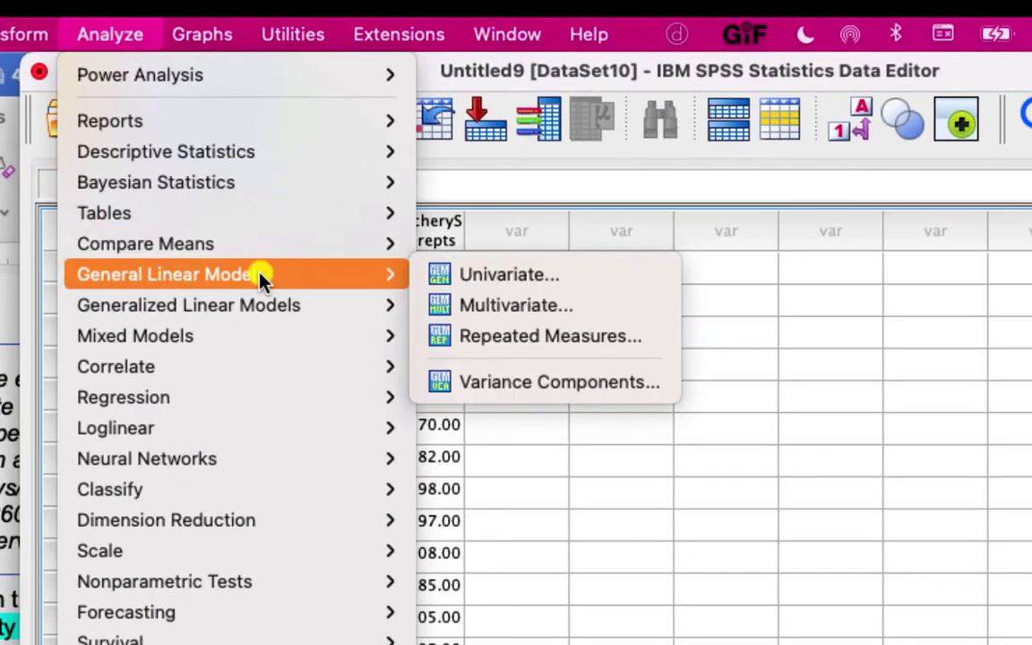
pyautogui.click(510, 276)
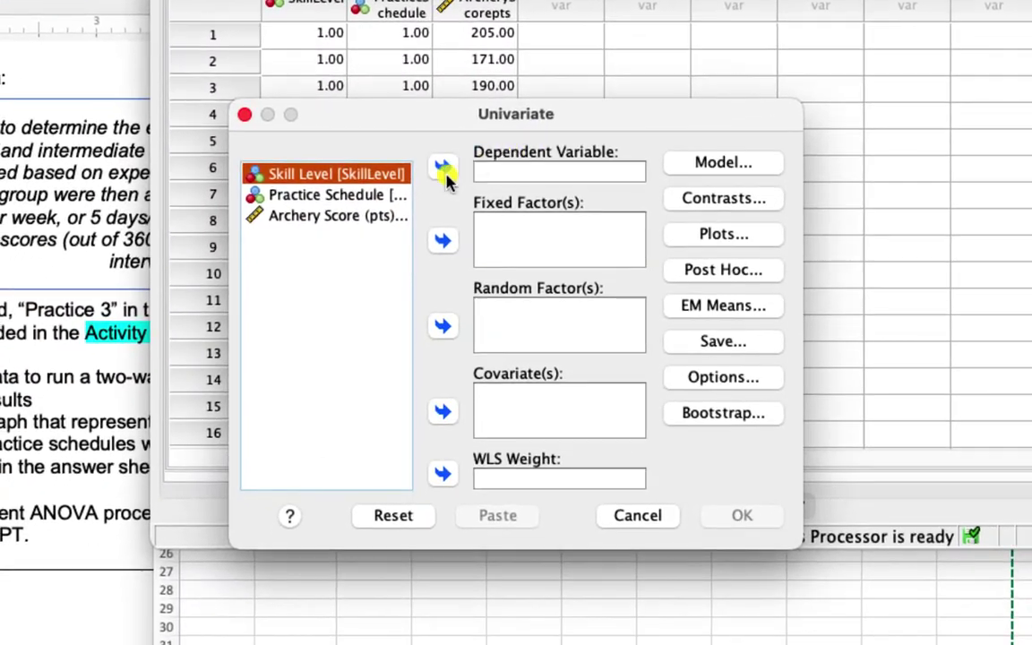
pyautogui.click(374, 218)
pyautogui.click(442, 168)
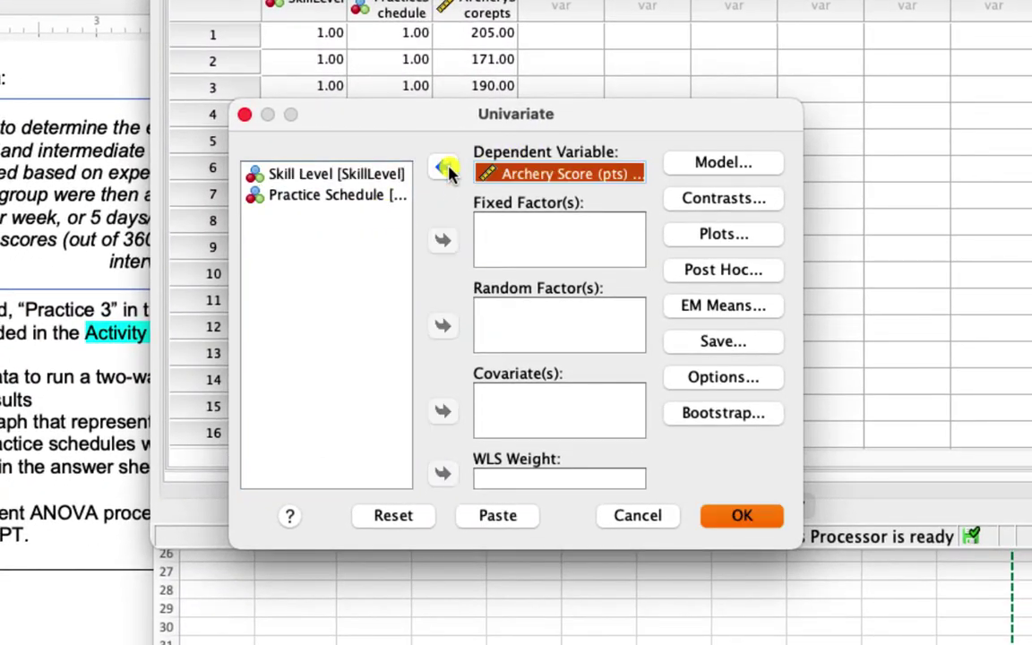
pyautogui.click(372, 172)
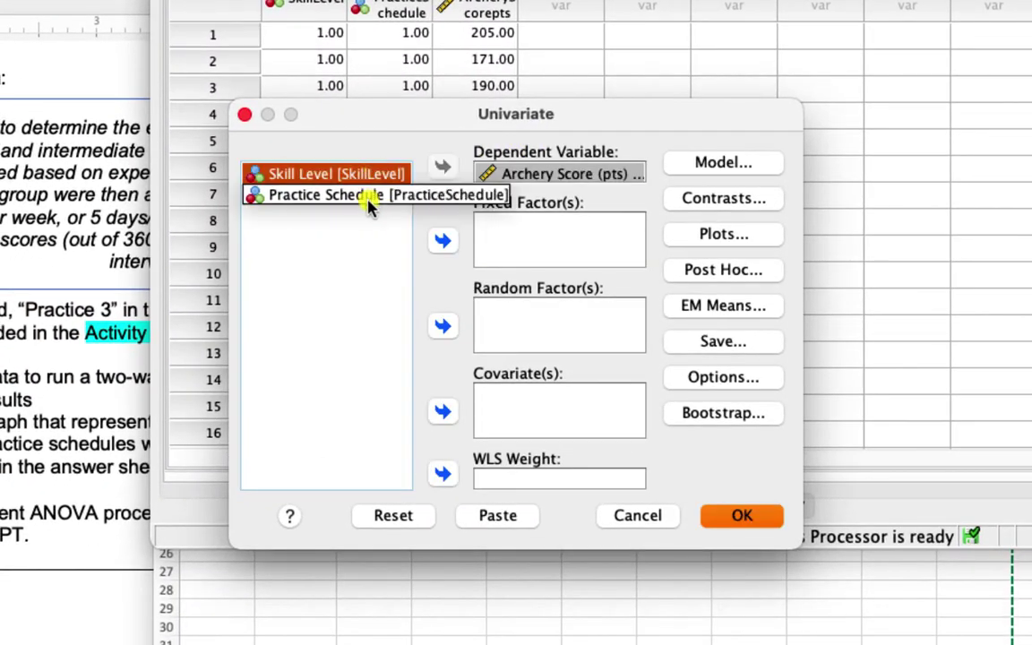
pyautogui.keyDown('shift'); pyautogui.click(368, 197); pyautogui.keyUp('shift')
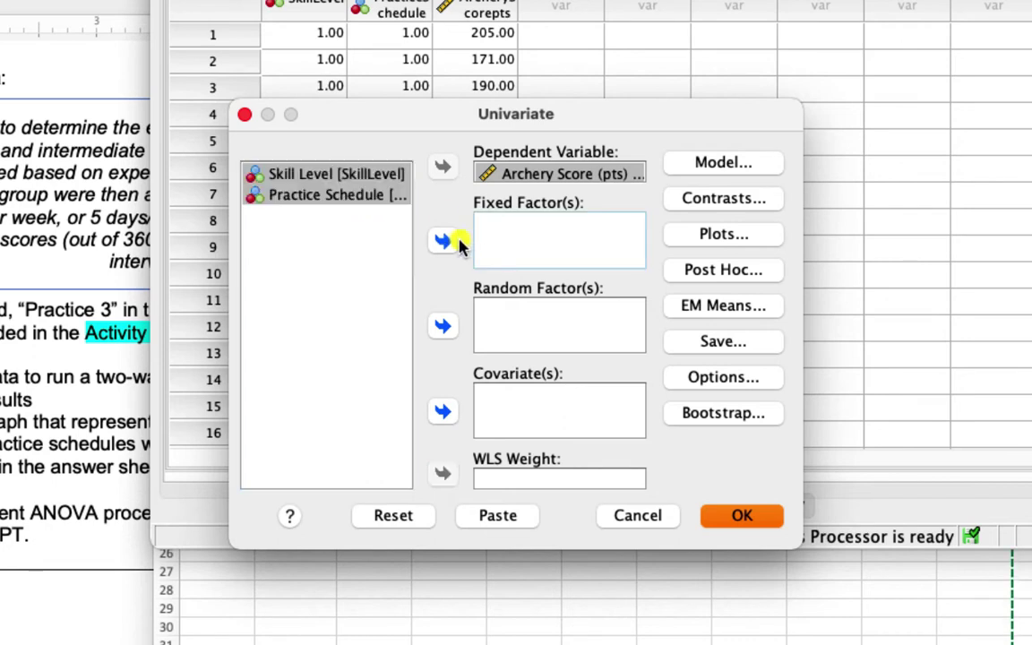
pyautogui.click(442, 239)
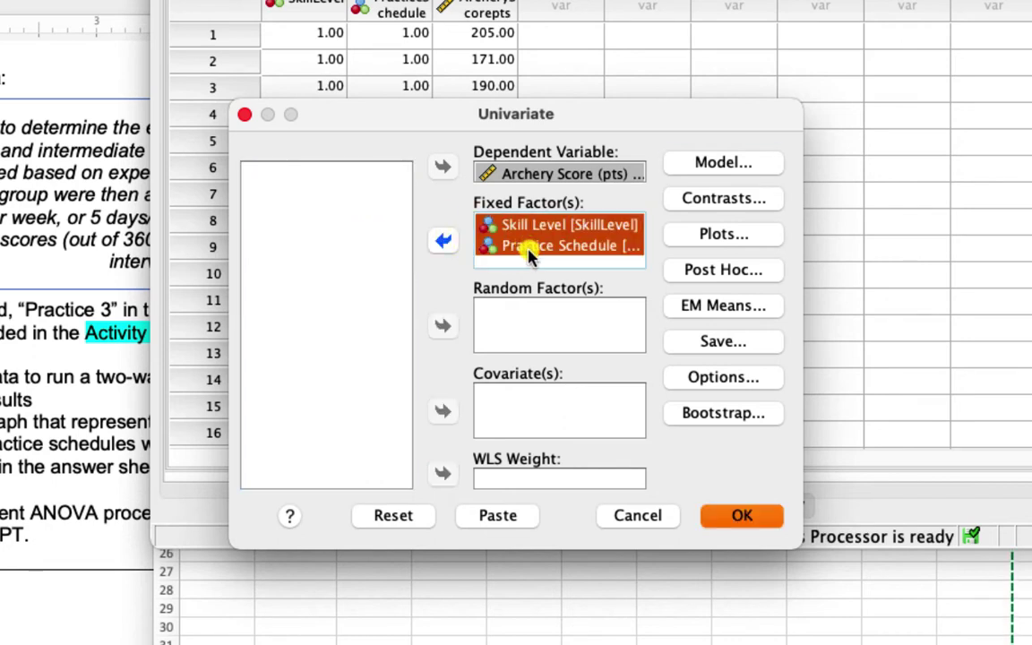
# Display estimated marginal means for SkillLevel, PracticeSchedule and their interaction, comparing main effects with a Bonferroni adjustment.
pyautogui.click(725, 305)
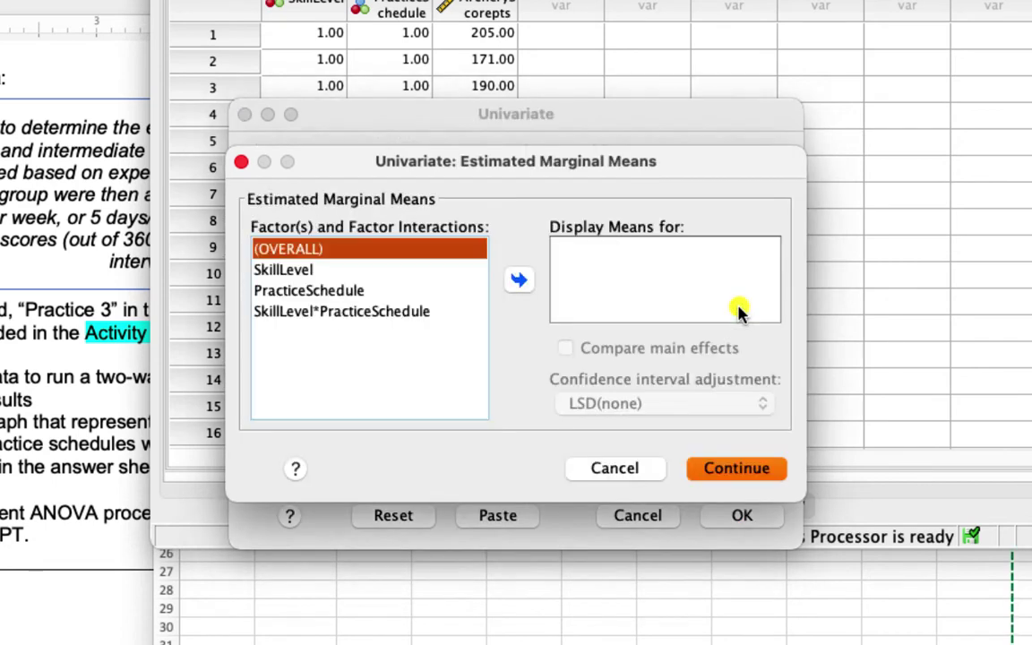
pyautogui.click(316, 273)
pyautogui.keyDown('shift'); pyautogui.click(306, 318); pyautogui.keyUp('shift')
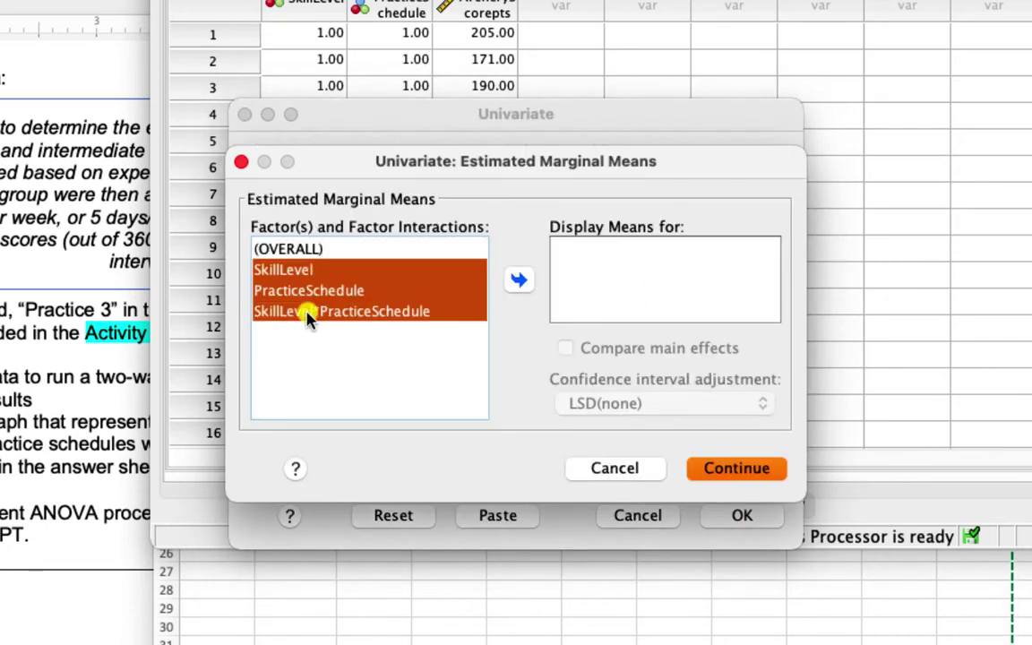
pyautogui.click(518, 279)
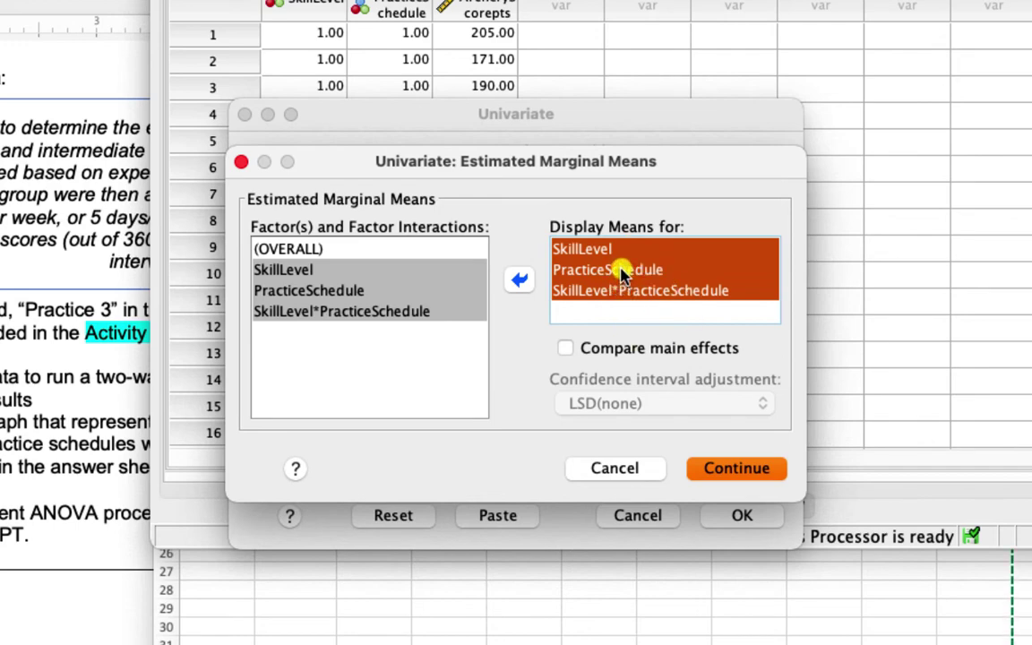
pyautogui.click(565, 349)
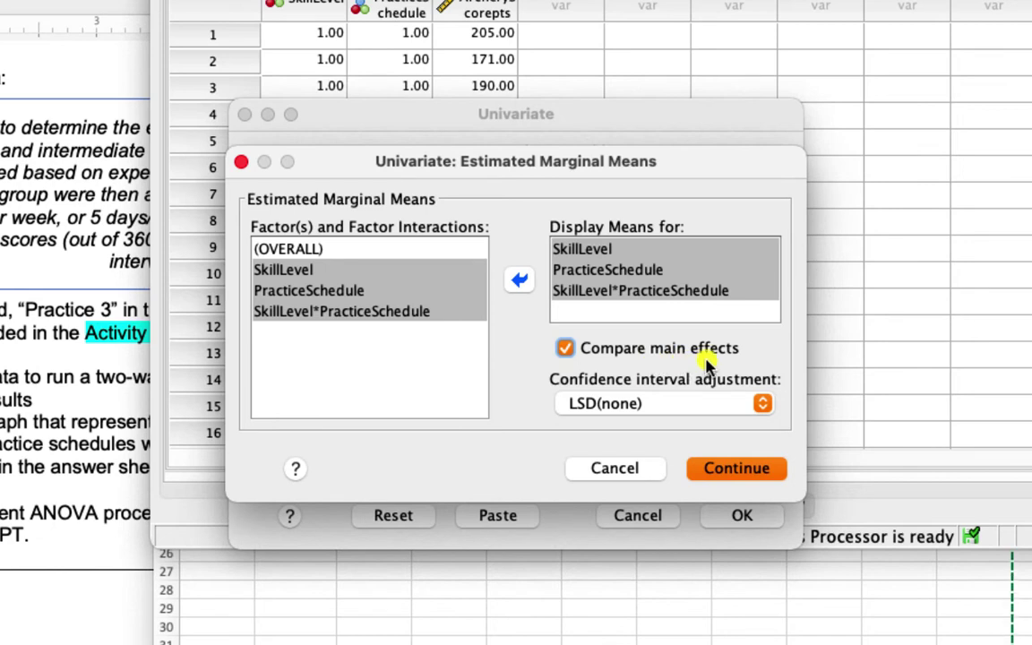
pyautogui.click(695, 408)
pyautogui.click(594, 424)
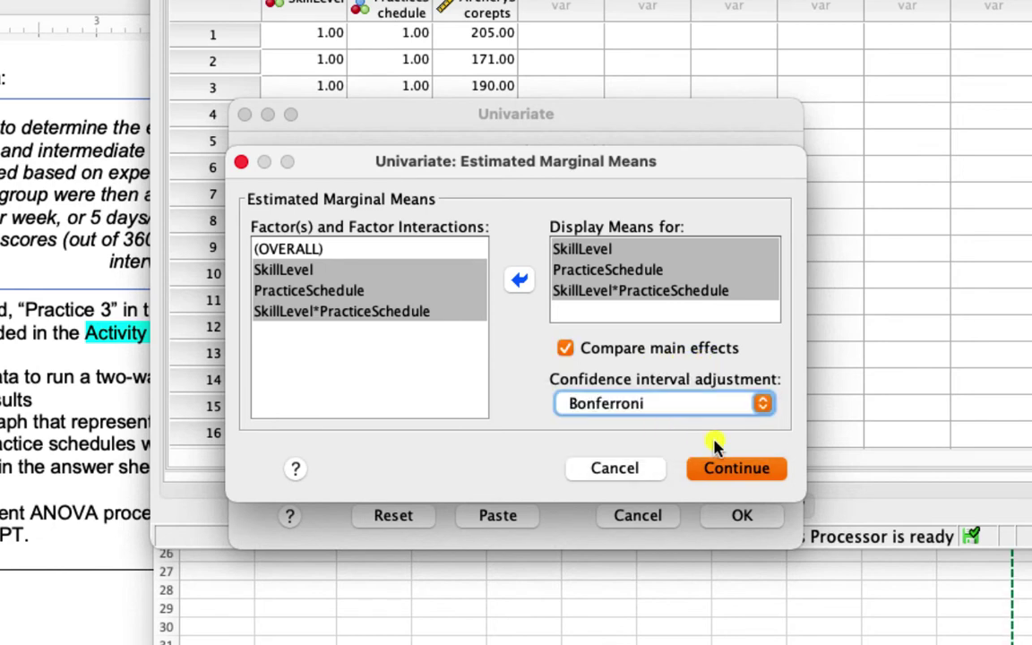
pyautogui.click(736, 470)
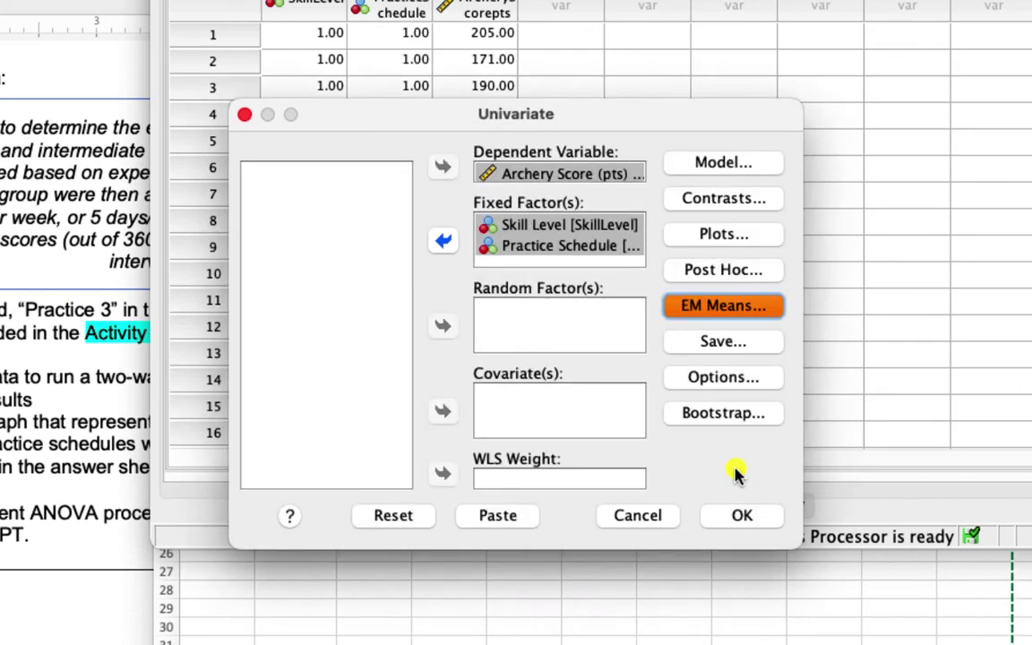
# Include descriptive statistics, estimates of effect size and homogeneity tests in the Univariate output options.
pyautogui.click(727, 378)
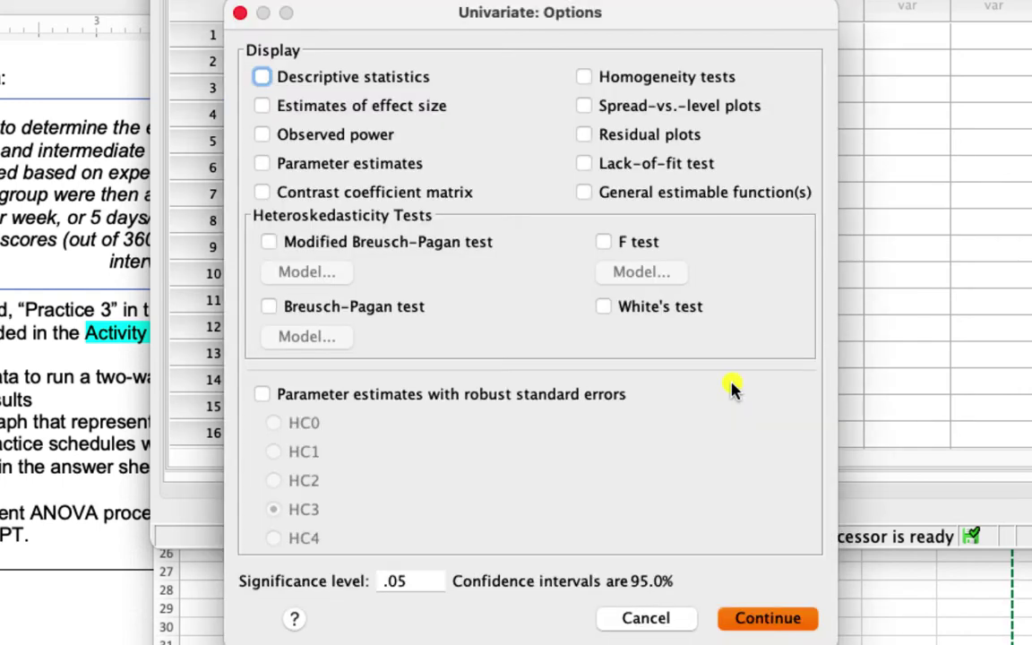
pyautogui.click(263, 78)
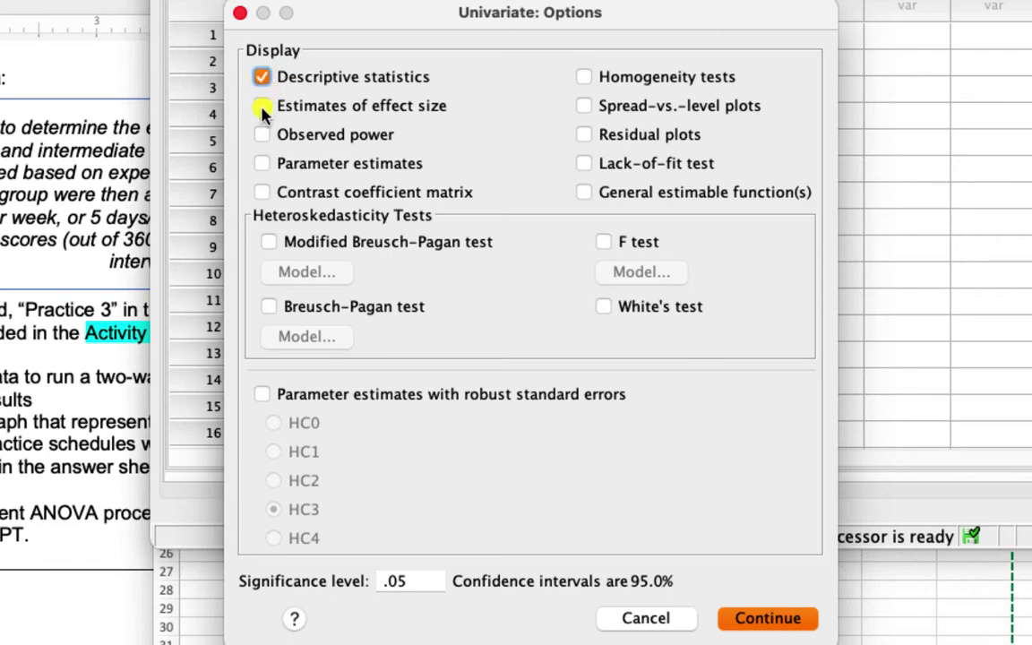
pyautogui.click(261, 107)
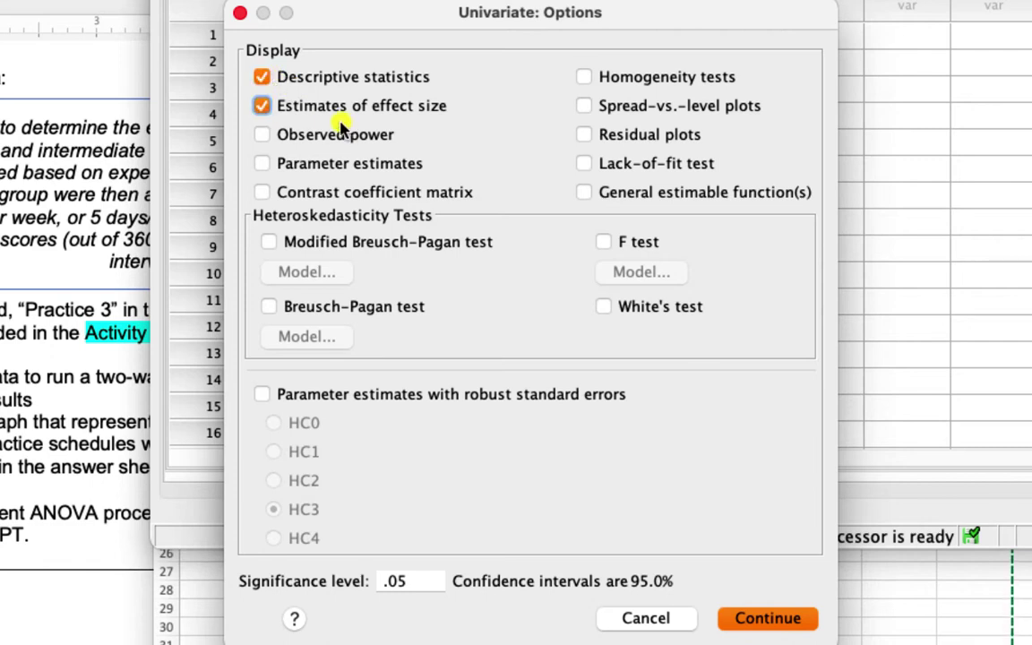
pyautogui.click(585, 78)
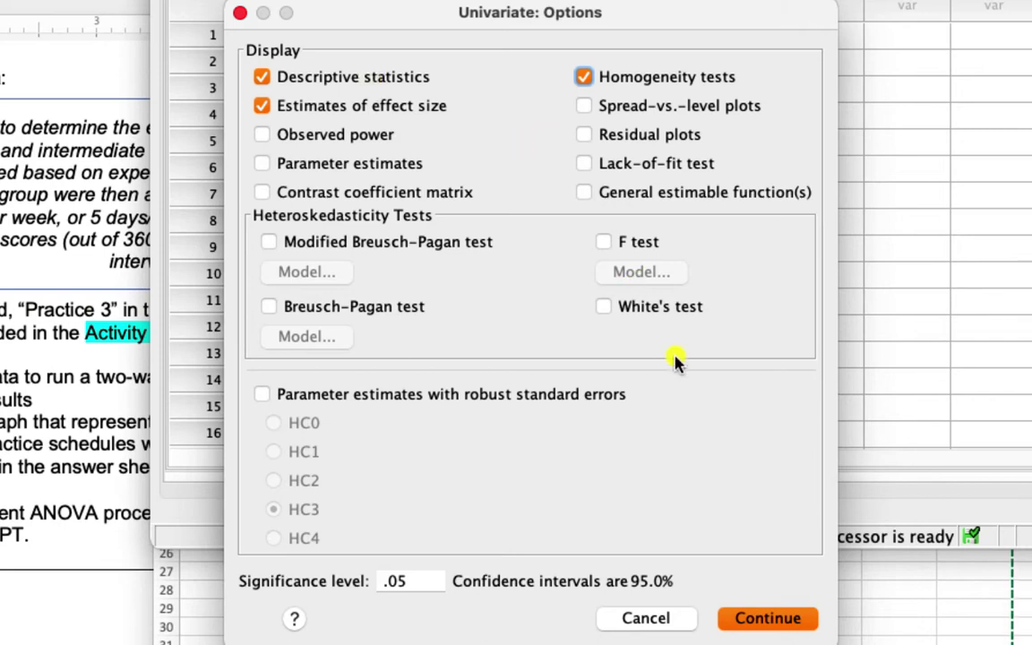
pyautogui.click(773, 619)
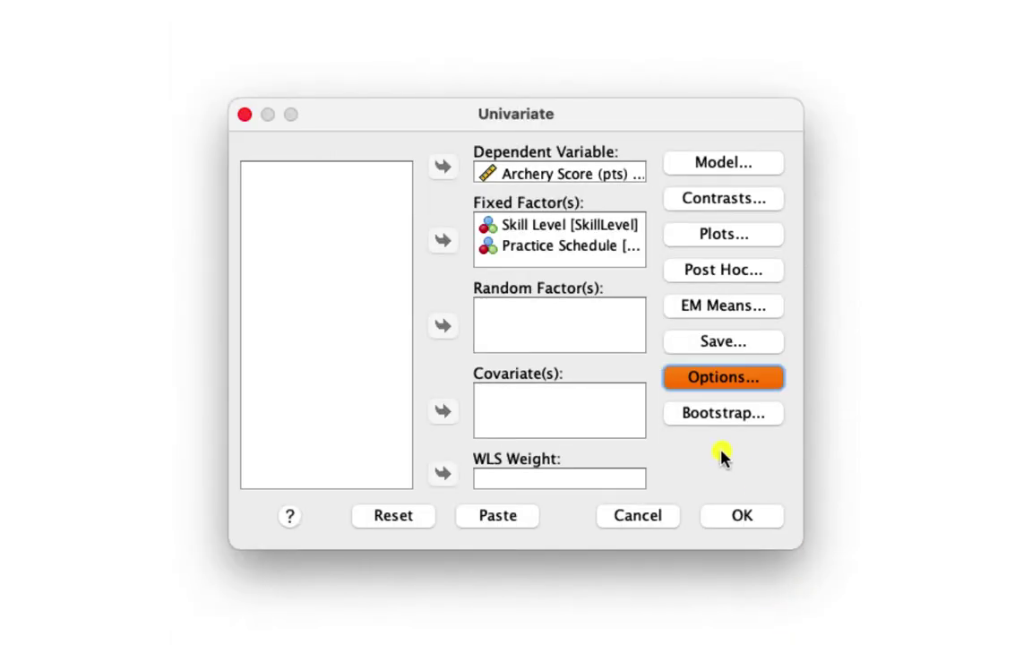
# Paste the Univariate setup as syntax and examine the EMMEANS lines for SkillLevel, PracticeSchedule and their interaction.
pyautogui.click(501, 522)
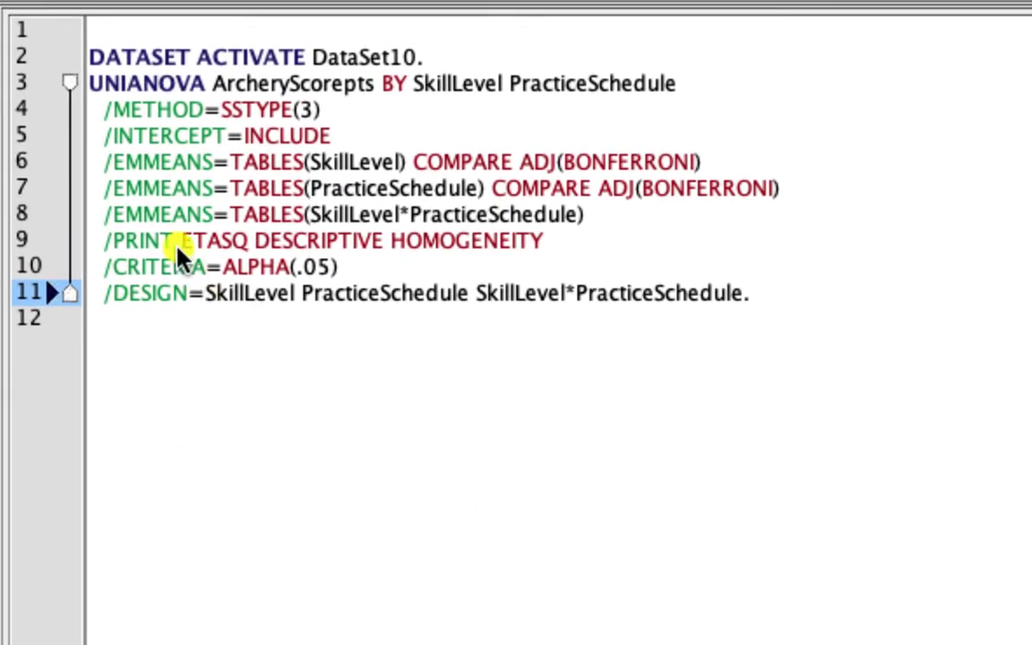
pyautogui.moveTo(101, 162); pyautogui.dragTo(218, 213)
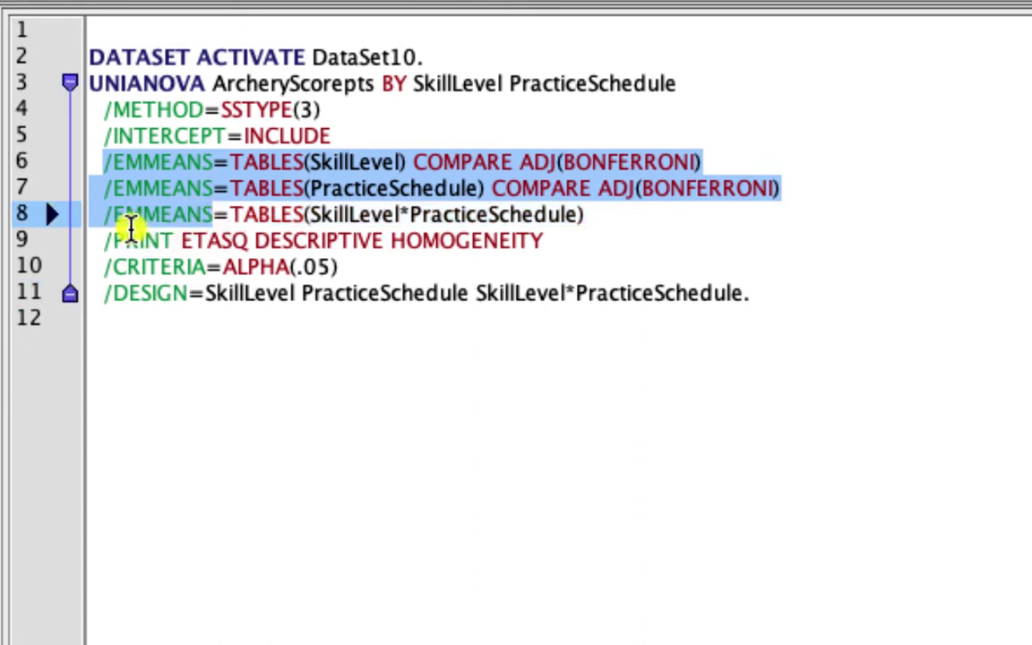
pyautogui.click(375, 184)
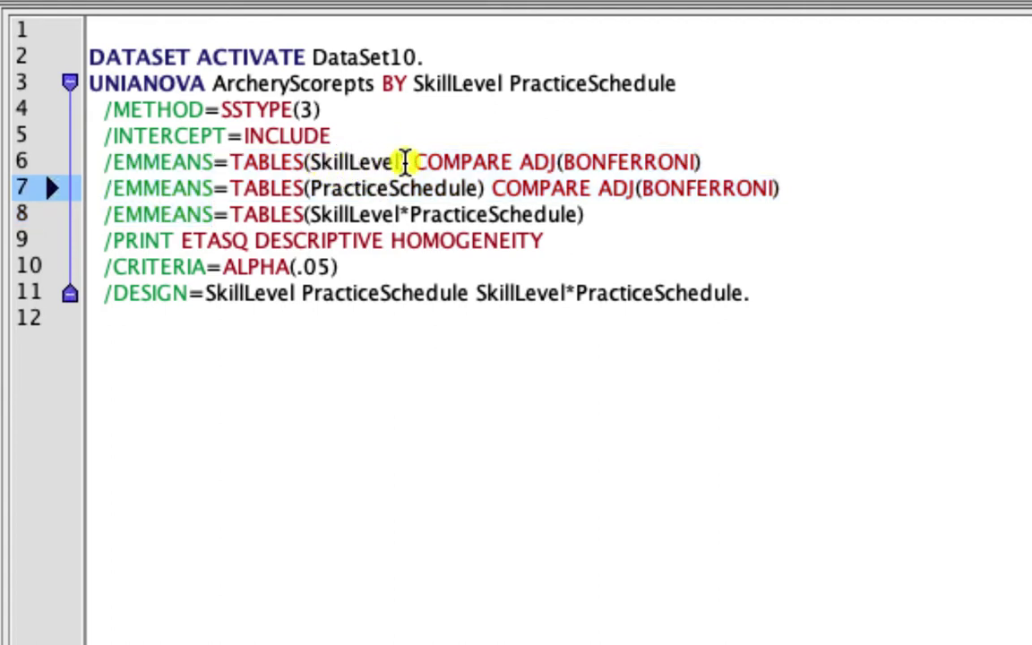
pyautogui.moveTo(311, 188); pyautogui.dragTo(481, 189)
pyautogui.moveTo(311, 216); pyautogui.dragTo(579, 215)
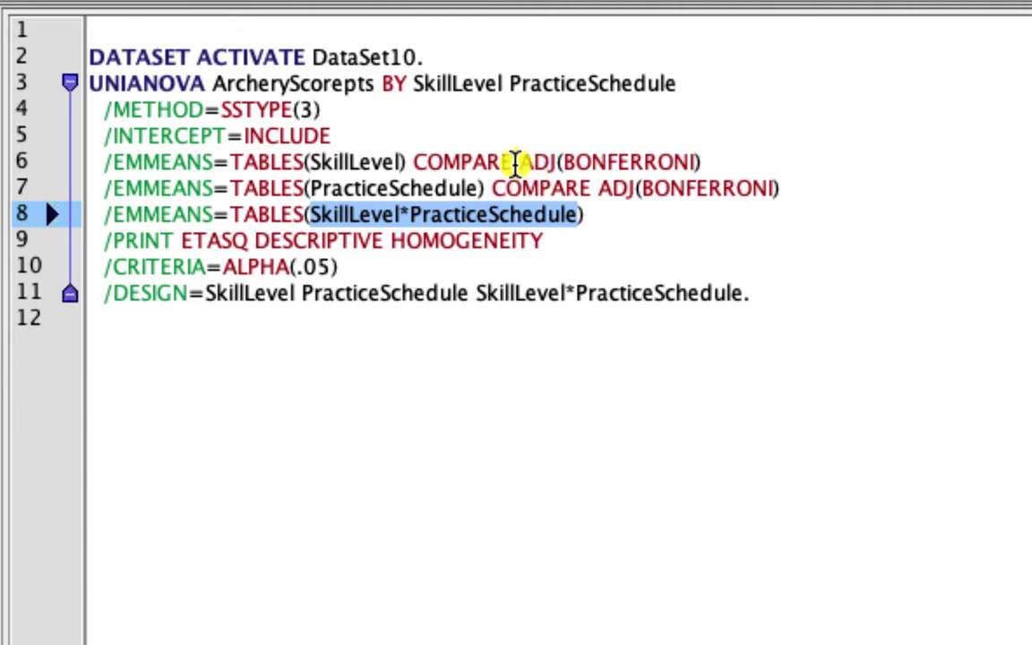
# Extend the SkillLevel*PracticeSchedule EMMEANS line with COMPARE(SkillLevel) ADJ(BONFERRONI).
pyautogui.click(616, 213)
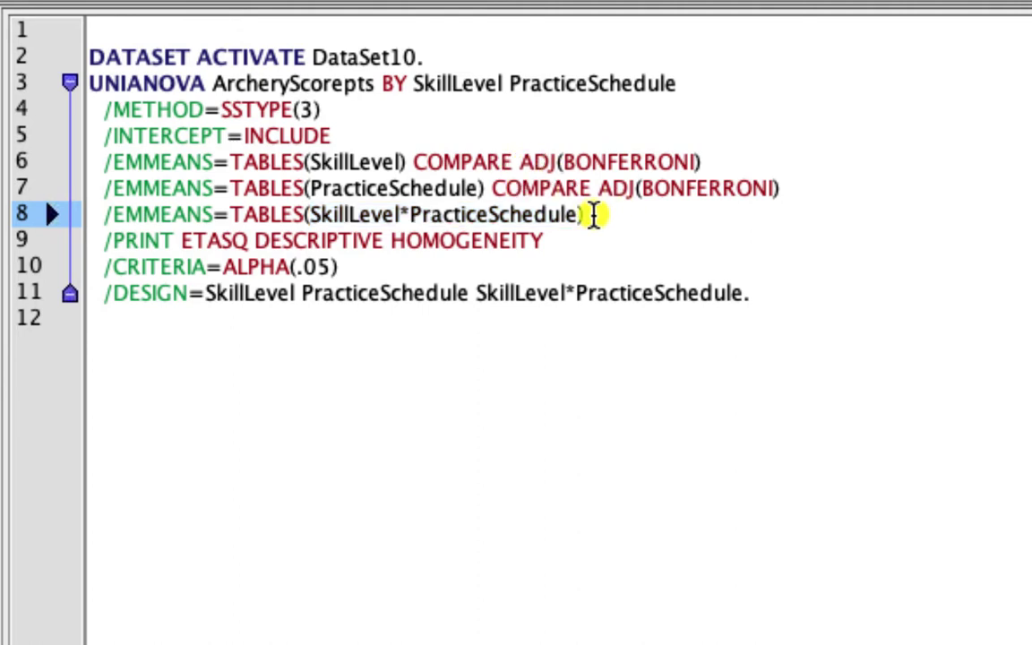
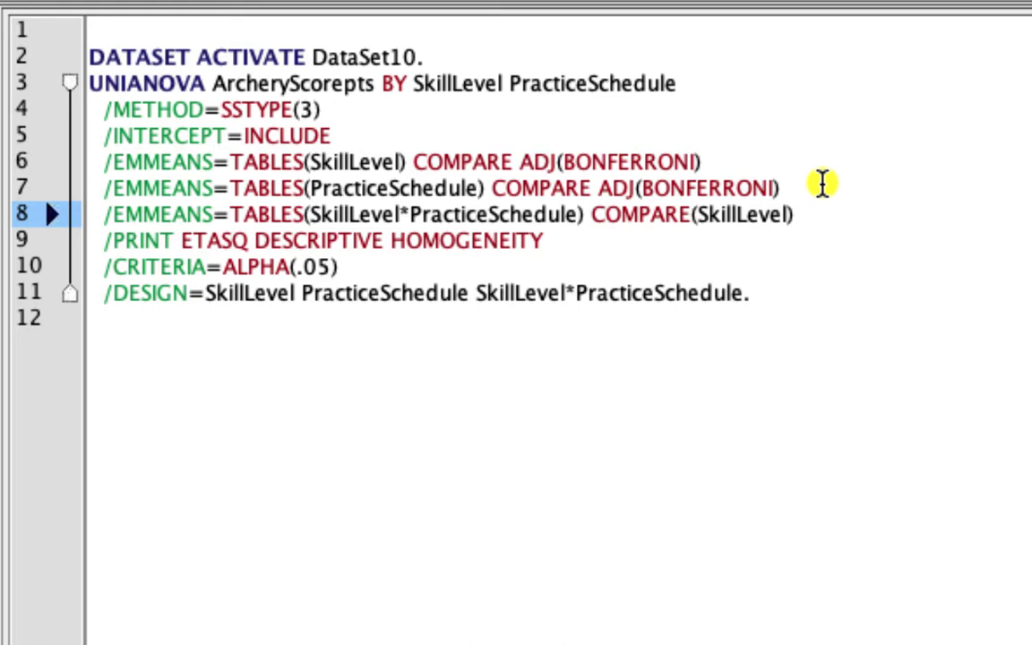
pyautogui.write('A')
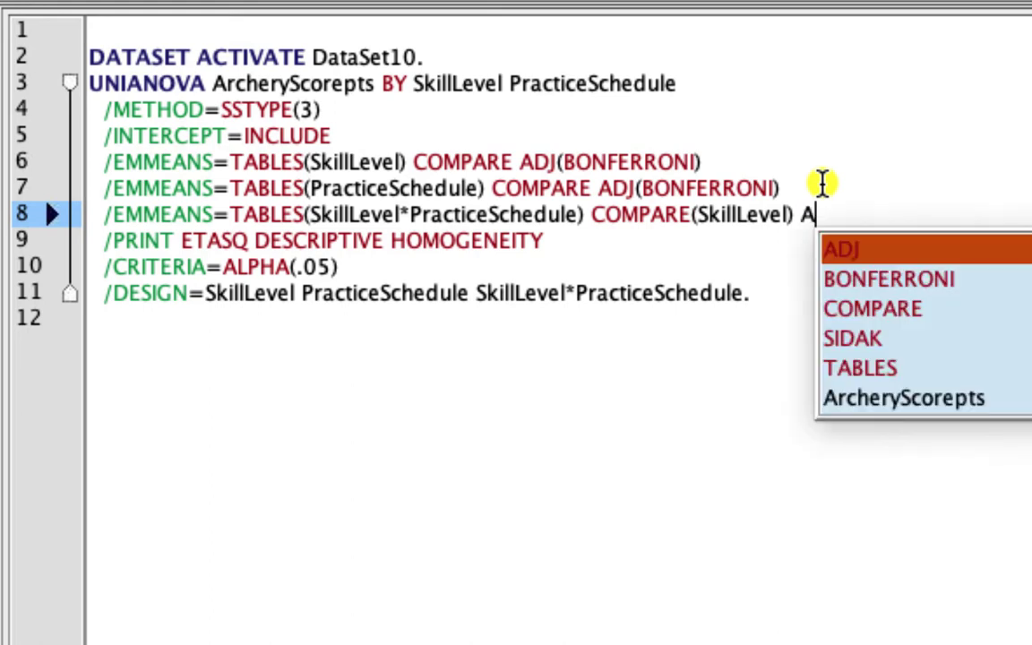
pyautogui.click(878, 256)
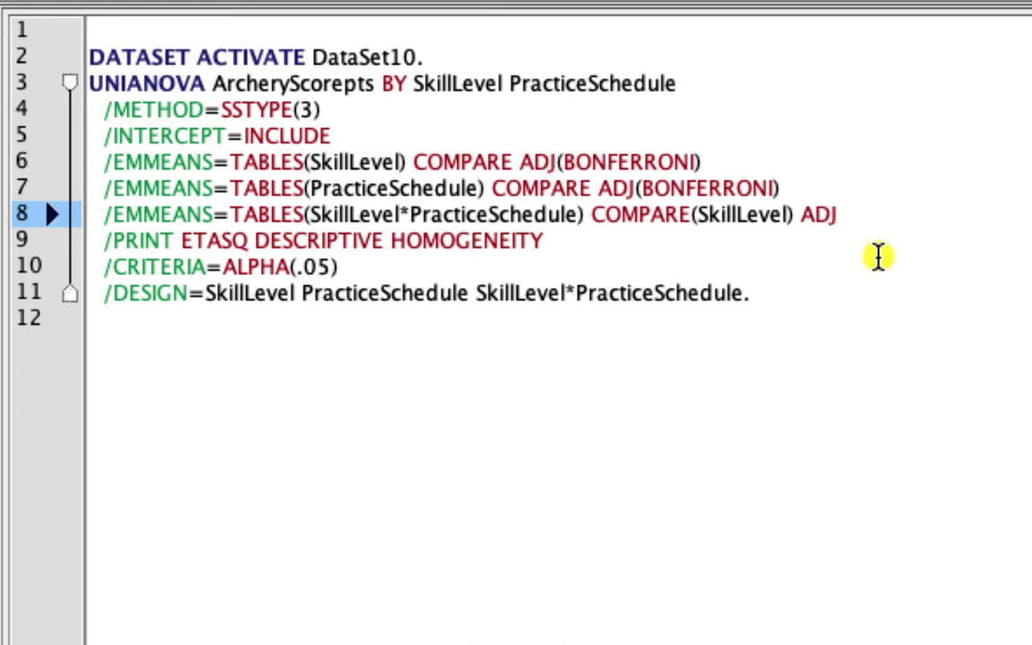
pyautogui.write('(')
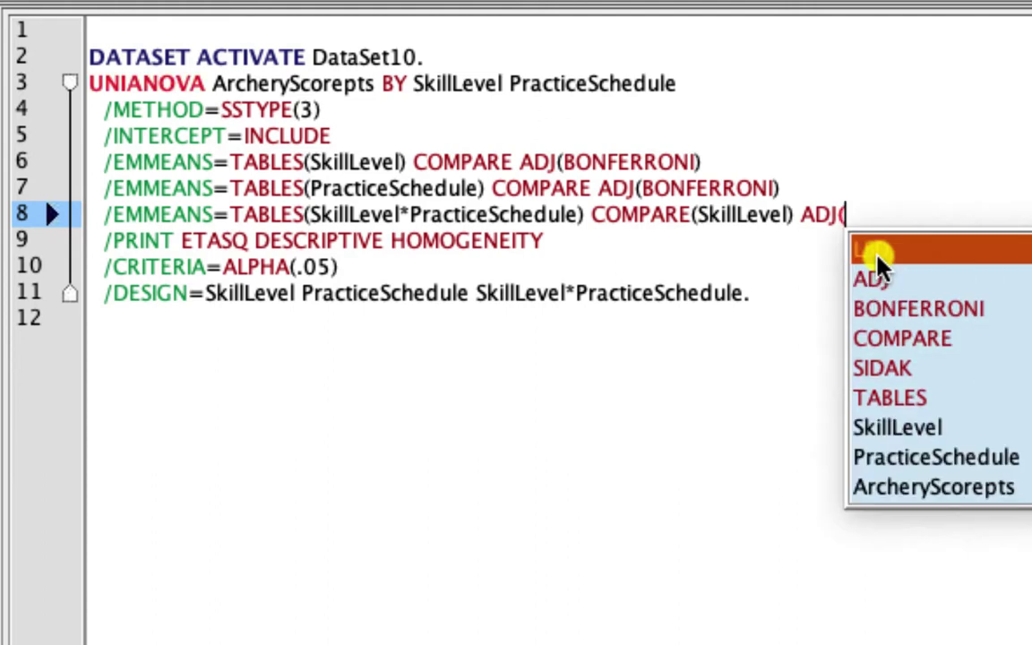
pyautogui.click(893, 308)
pyautogui.write(')')
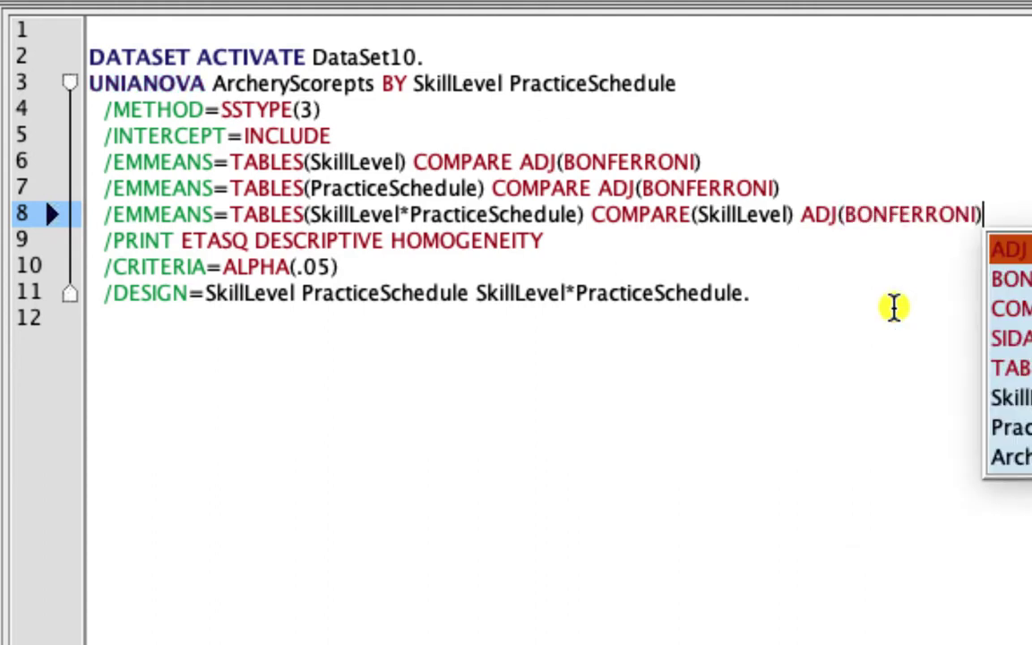
pyautogui.press('Return')
pyautogui.press('BackSpace')
pyautogui.press('BackSpace')
pyautogui.press('BackSpace')
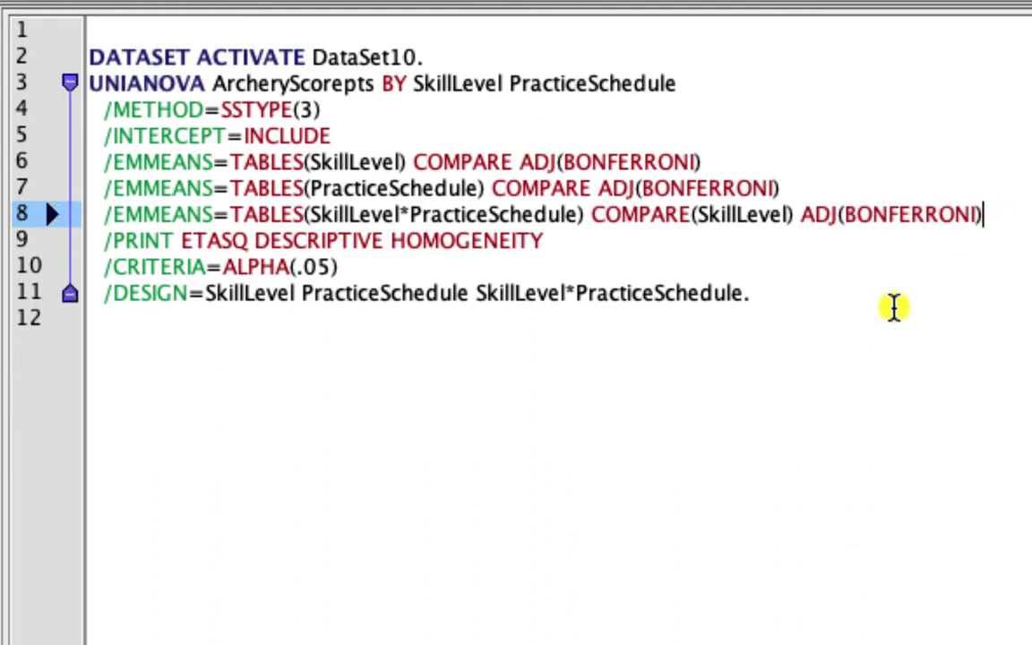
# Duplicate the SkillLevel*PracticeSchedule EMMEANS line onto a new line directly beneath it.
pyautogui.press('Return')
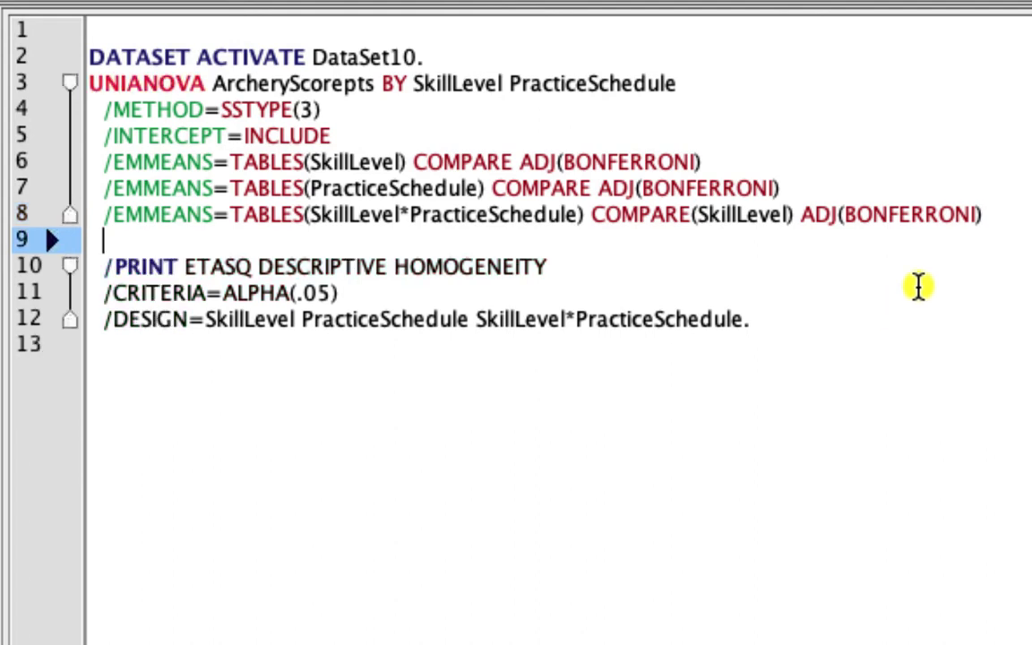
pyautogui.moveTo(994, 215); pyautogui.dragTo(106, 215)
pyautogui.hotkey('ctrl', 'c')
pyautogui.click(161, 240)
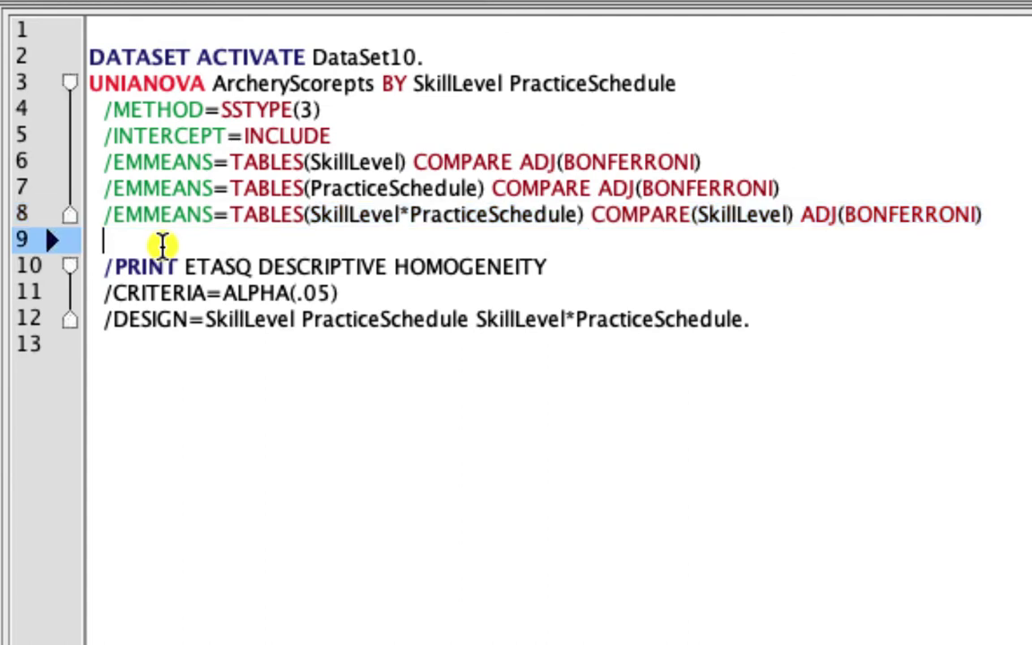
pyautogui.hotkey('ctrl', 'v')
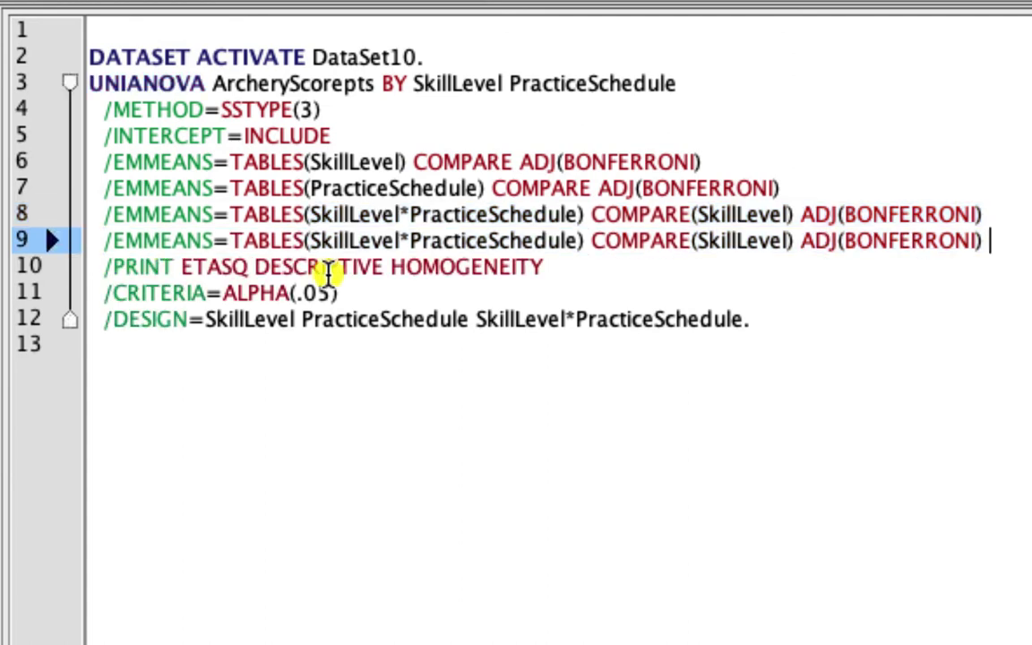
# Change the compared factor in the duplicated EMMEANS line to PracticeSchedule.
pyautogui.doubleClick(769, 240)
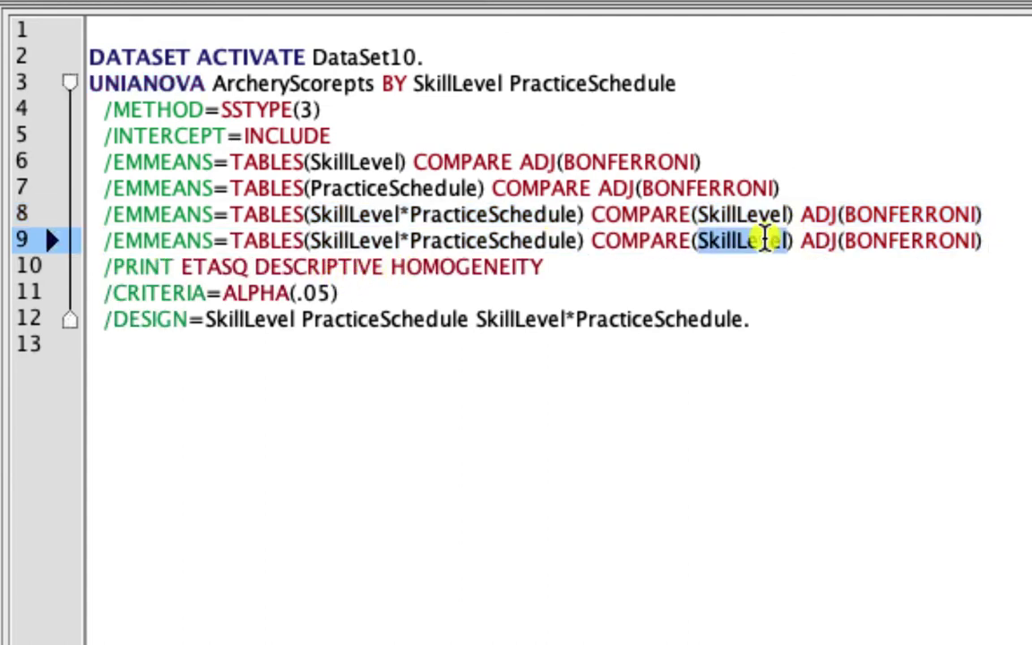
pyautogui.press('BackSpace')
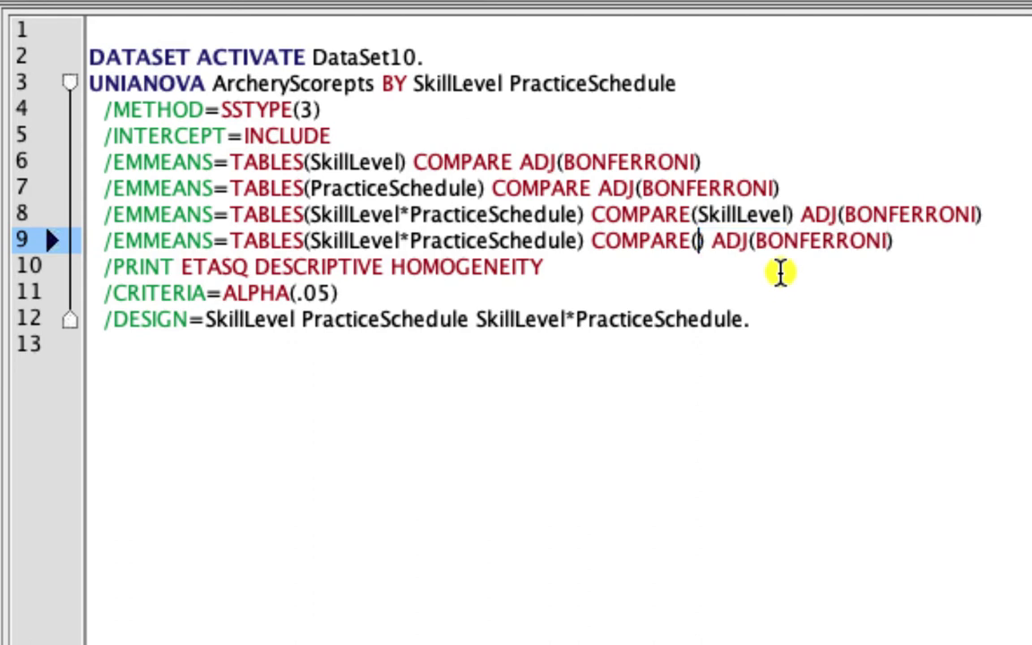
pyautogui.write('P')
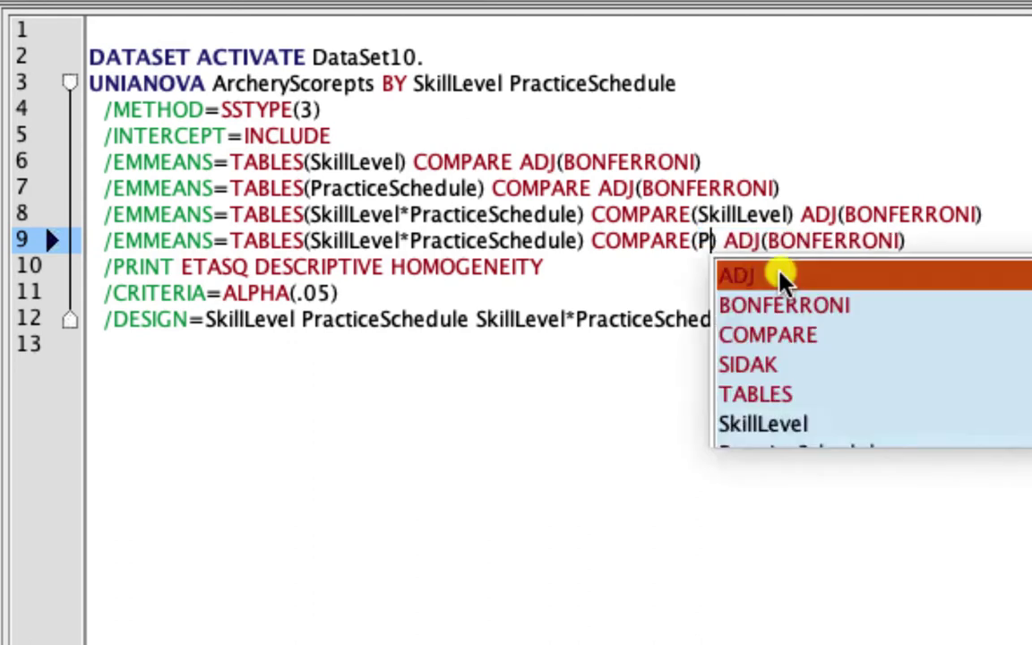
pyautogui.click(804, 428)
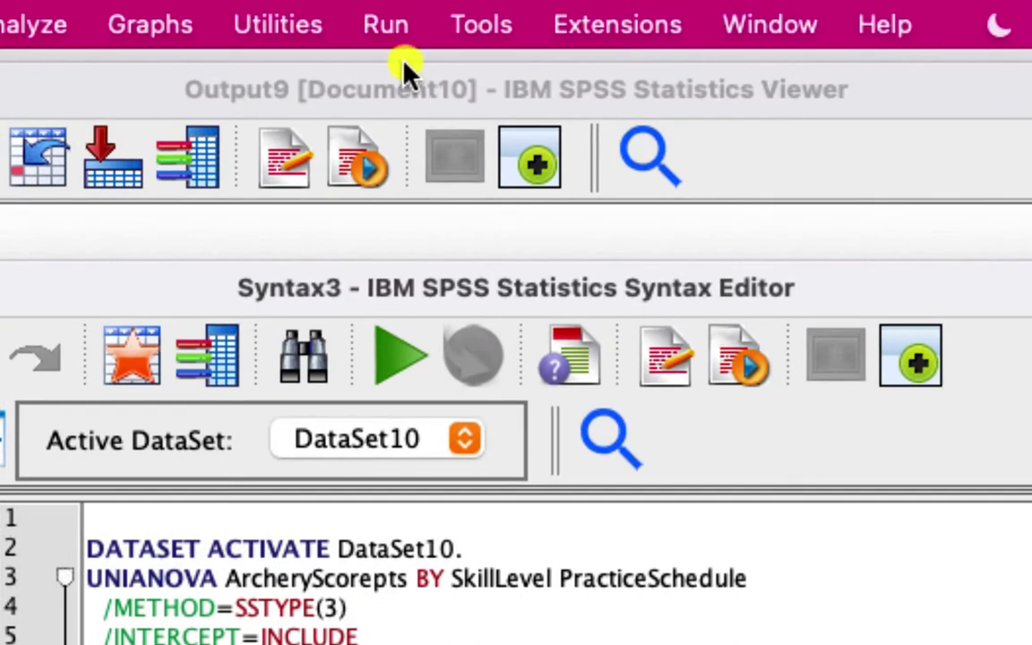
# Run all of the syntax and review the executed commands in the output log.
pyautogui.click(391, 27)
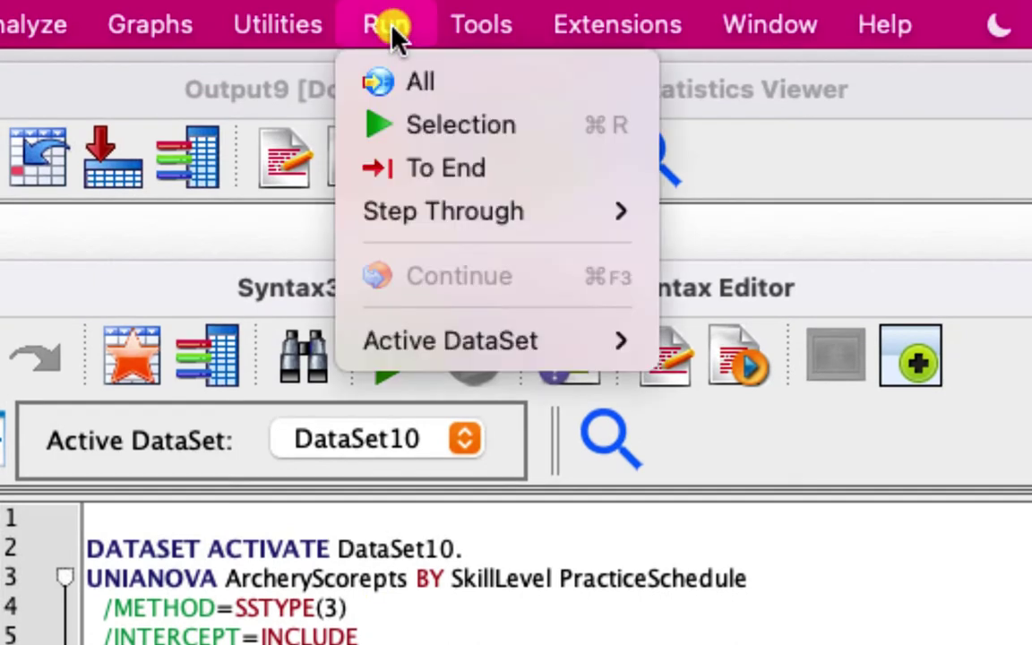
pyautogui.click(439, 92)
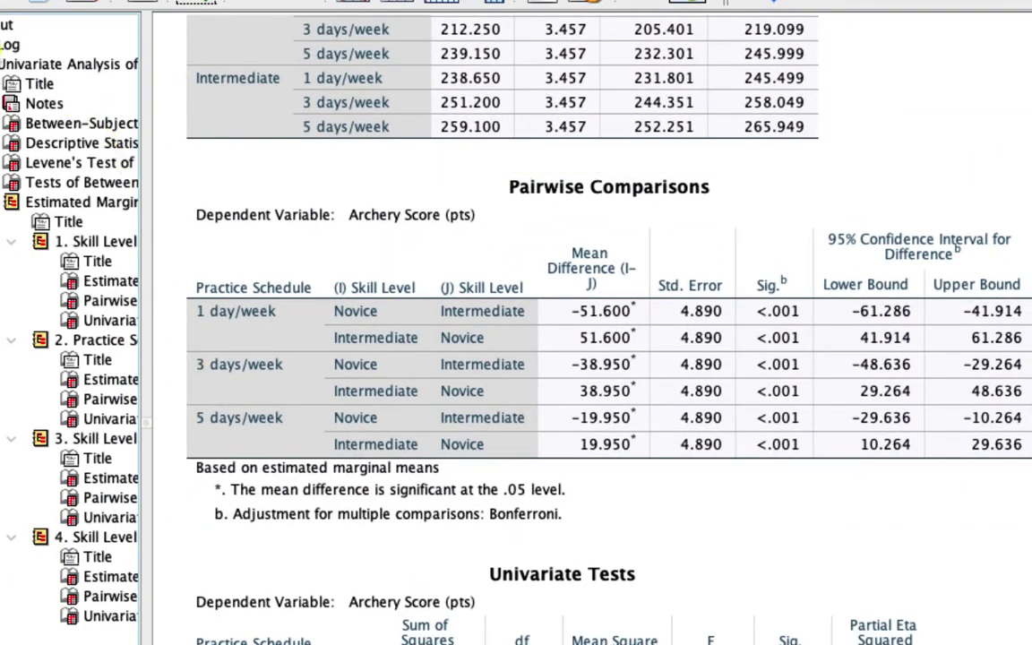
pyautogui.click(7, 45)
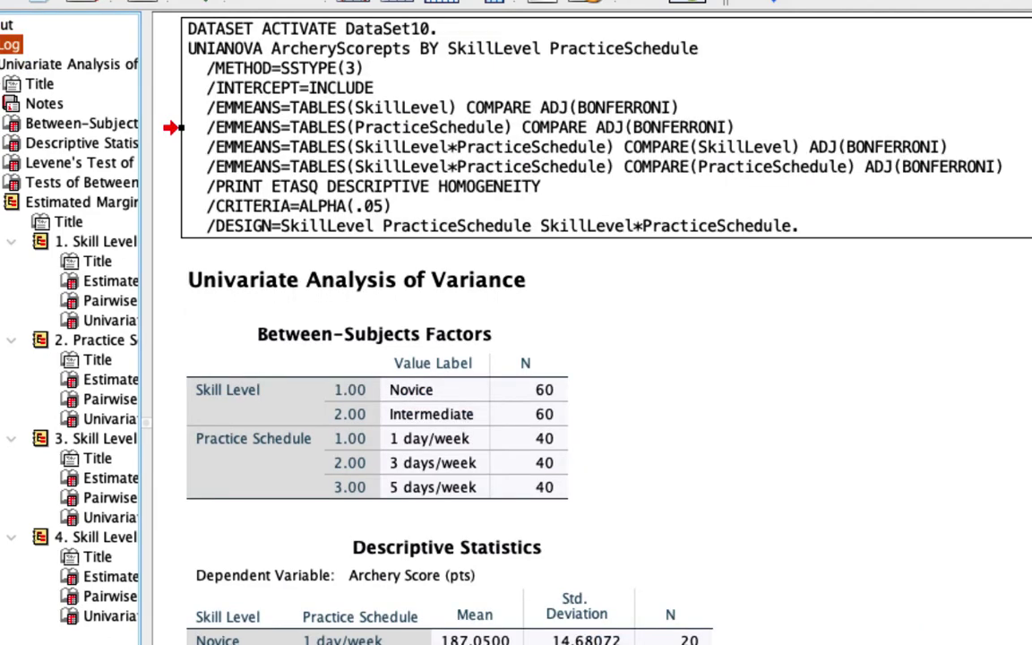
pyautogui.click(274, 62)
pyautogui.click(717, 134)
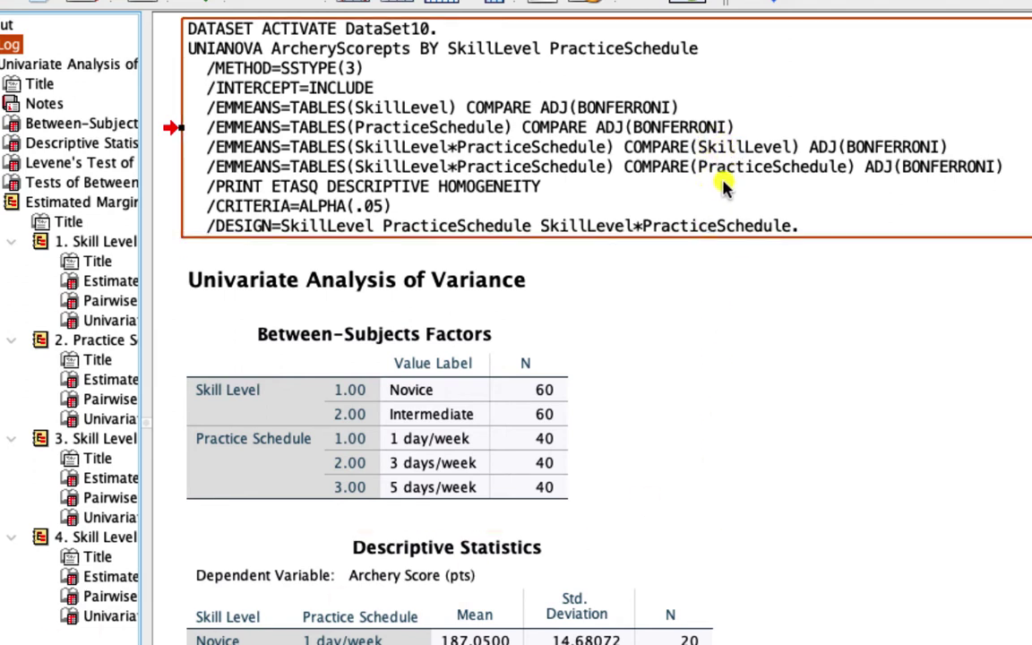
# Cut the Notes item out of the Univariate Analysis of Variance output outline.
pyautogui.scroll(-2, 713, 294)
pyautogui.scroll(-6, 708, 300)
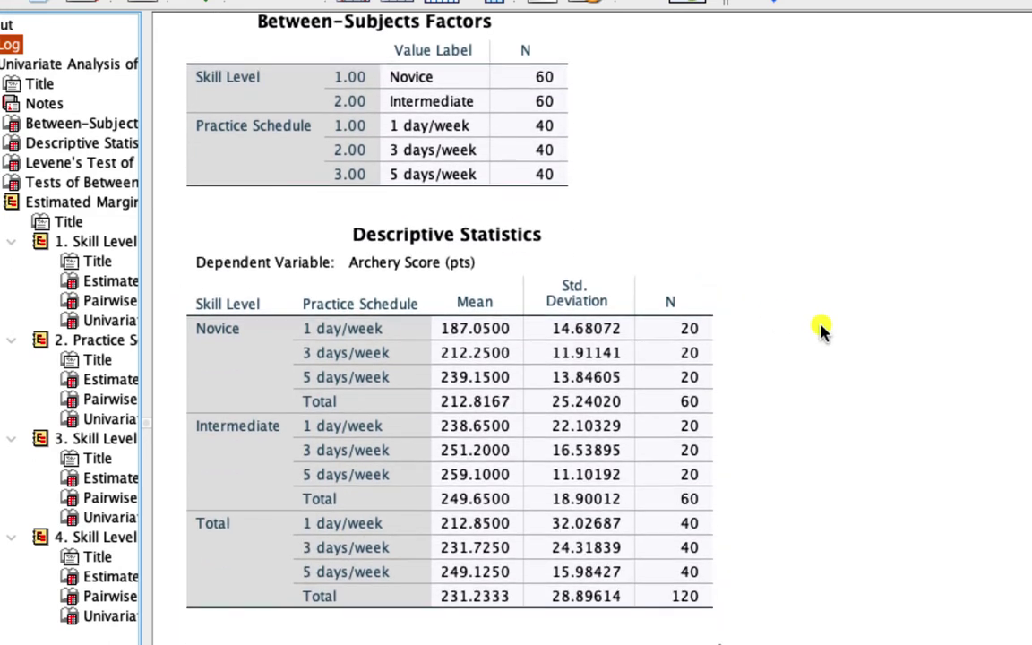
pyautogui.scroll(-1, 762, 315)
pyautogui.scroll(-1, 766, 313)
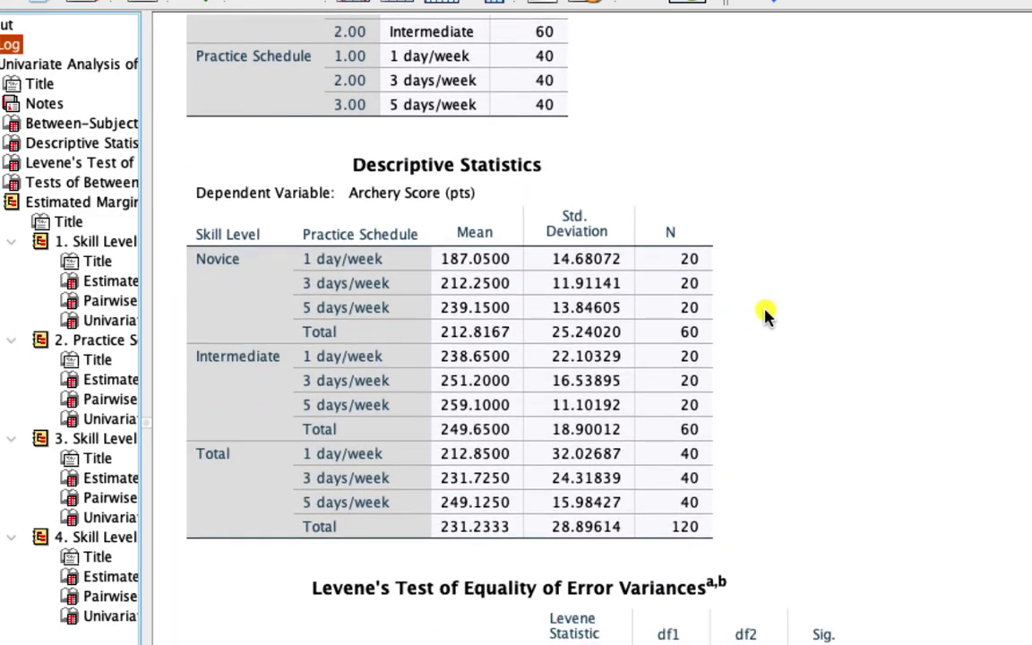
pyautogui.scroll(2, 766, 313)
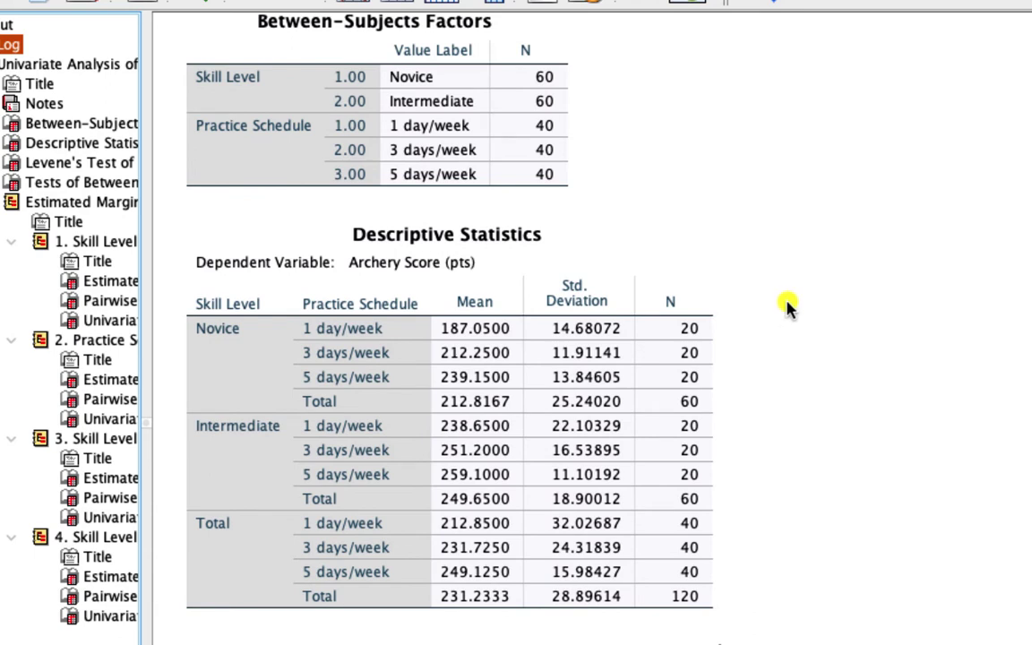
pyautogui.click(11, 106)
pyautogui.rightClick(11, 106)
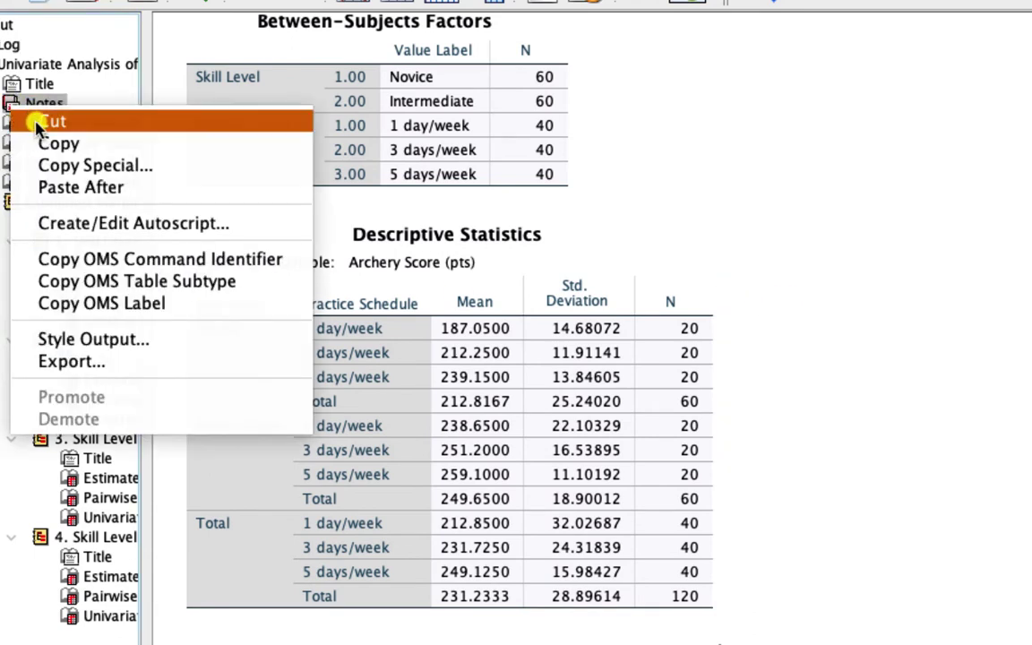
pyautogui.click(37, 123)
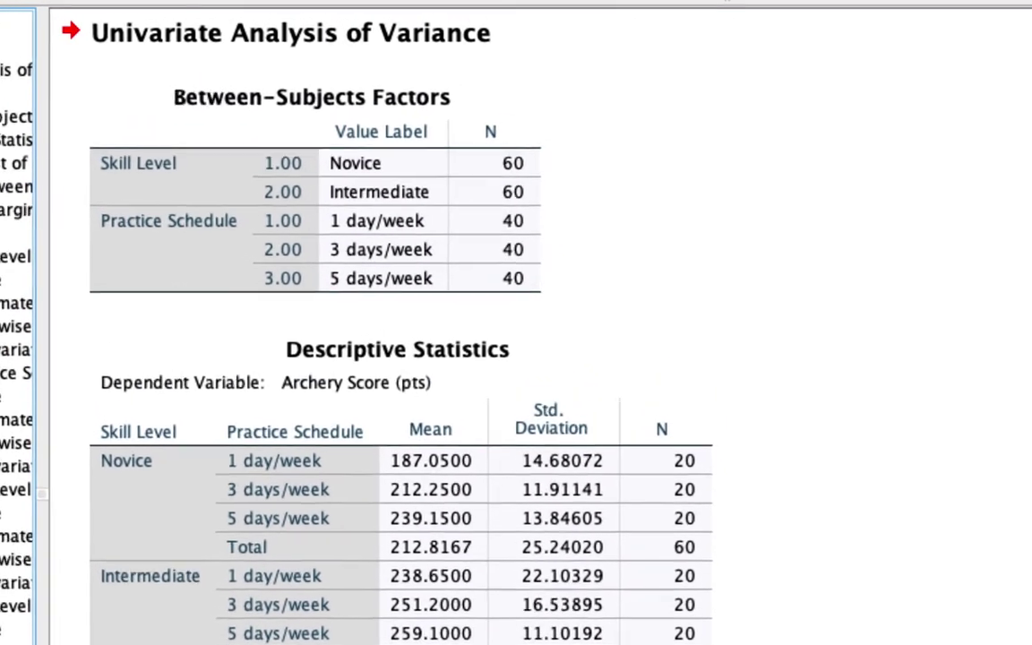
# Examine the Between-Subjects Factors, Descriptive Statistics, Levene's Test and Tests of Between-Subjects Effects tables for the archery scores.
pyautogui.click(288, 115)
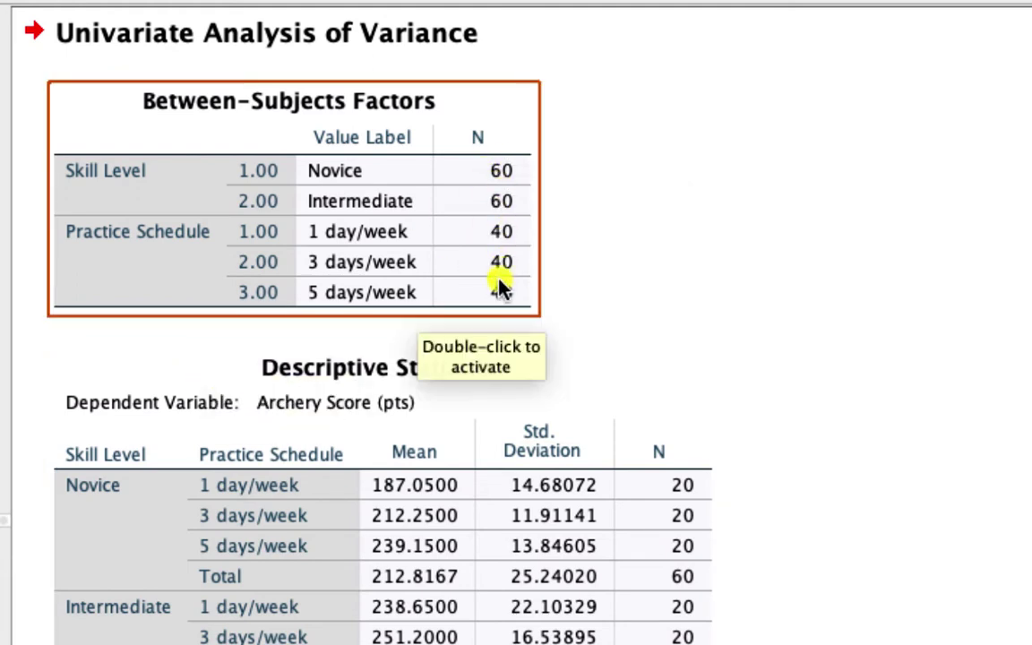
pyautogui.scroll(-5, 741, 276)
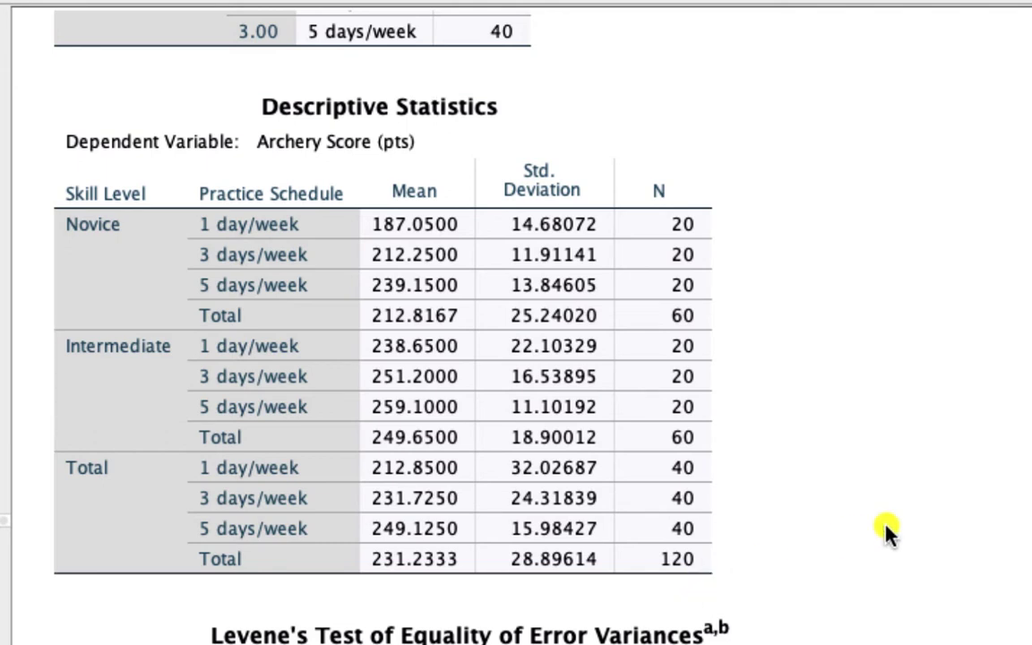
pyautogui.scroll(-3, 943, 513)
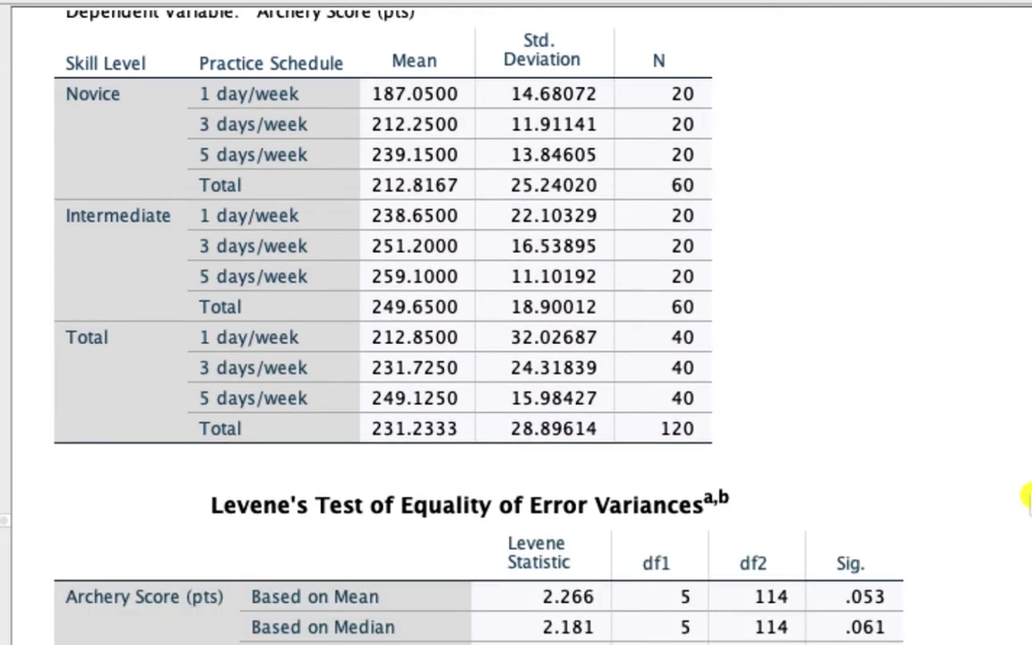
pyautogui.scroll(-8, 1025, 499)
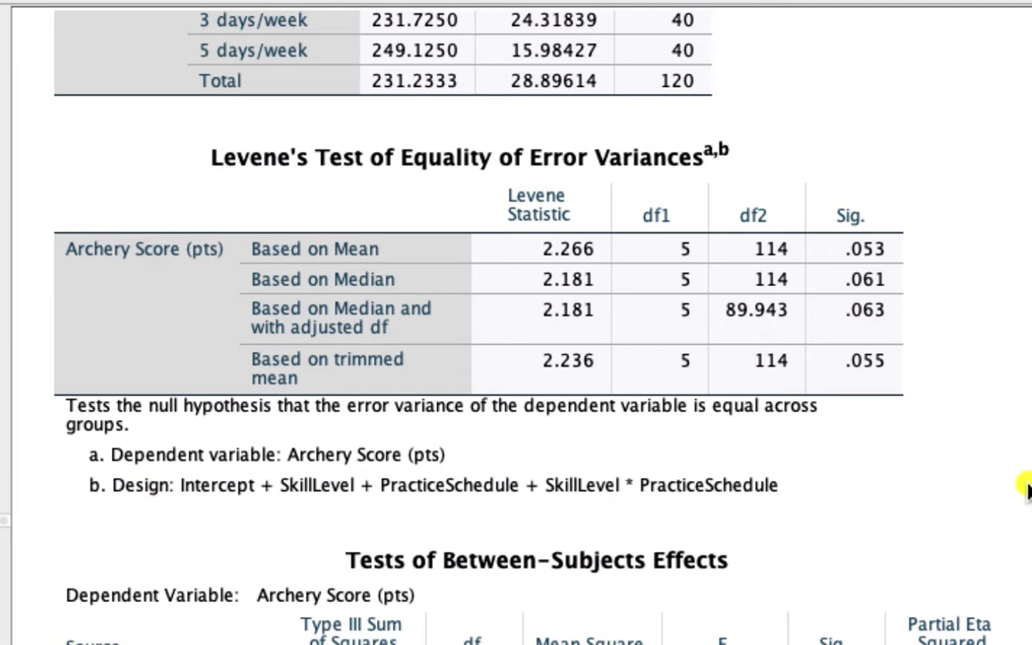
pyautogui.click(282, 276)
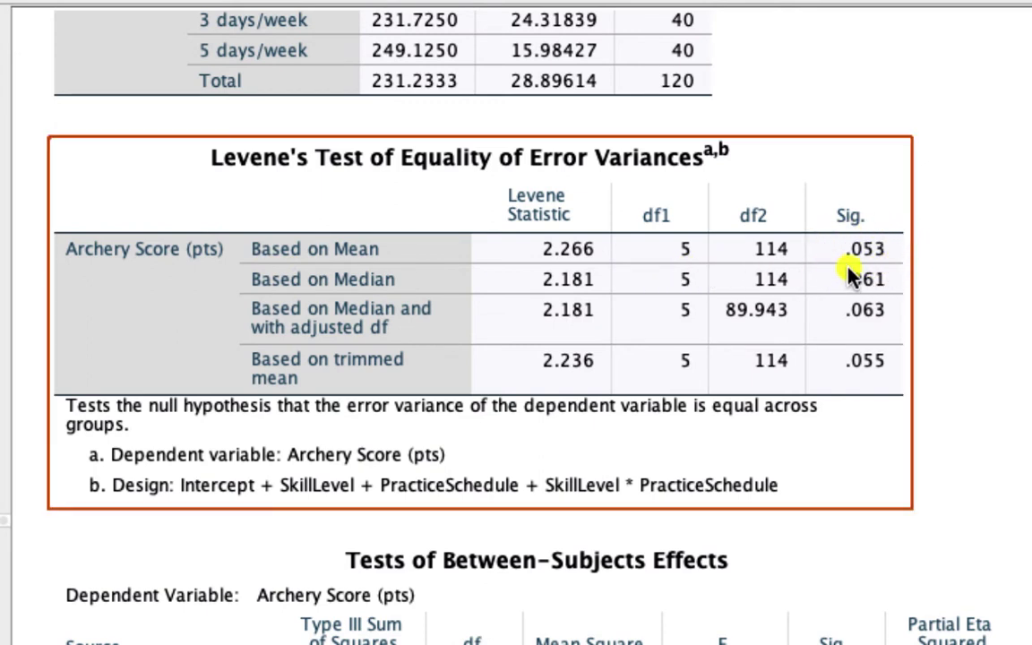
pyautogui.click(912, 259)
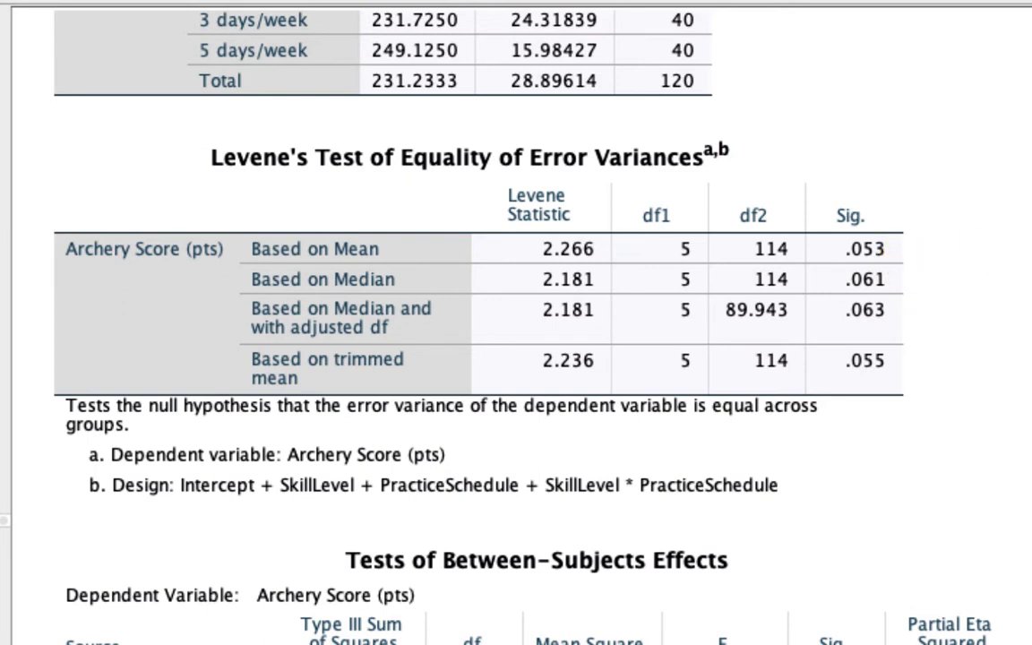
pyautogui.scroll(-10, 516, 322)
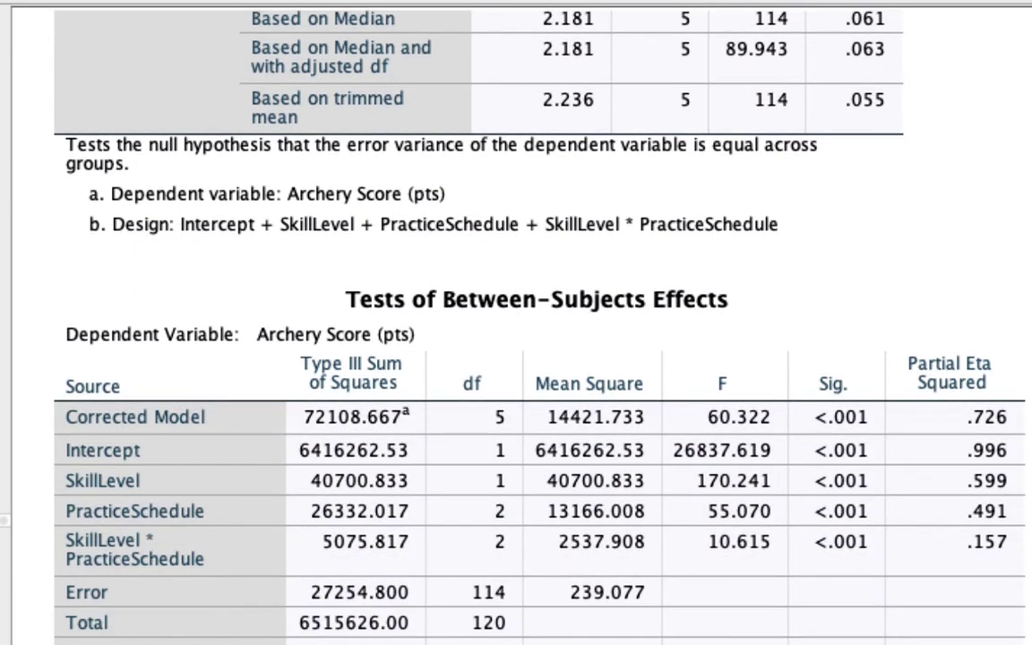
pyautogui.scroll(-1, 516, 323)
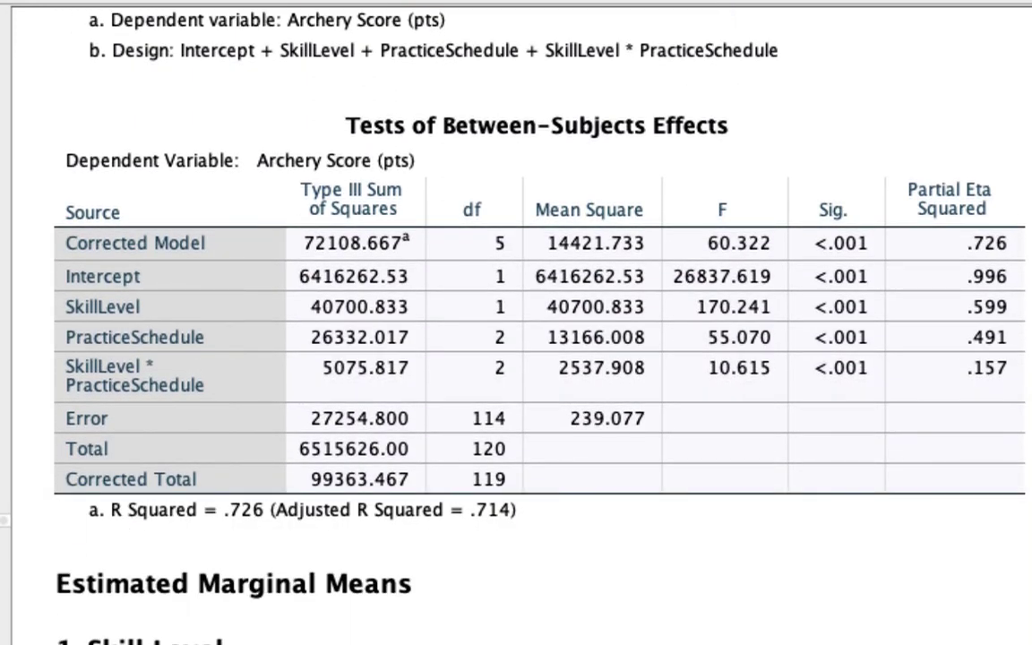
# Examine the significance and partial eta squared of each source in the Tests of Between-Subjects Effects table.
pyautogui.click(1004, 242)
pyautogui.press('Down')
pyautogui.press('Down')
pyautogui.press('Down')
pyautogui.press('Down')
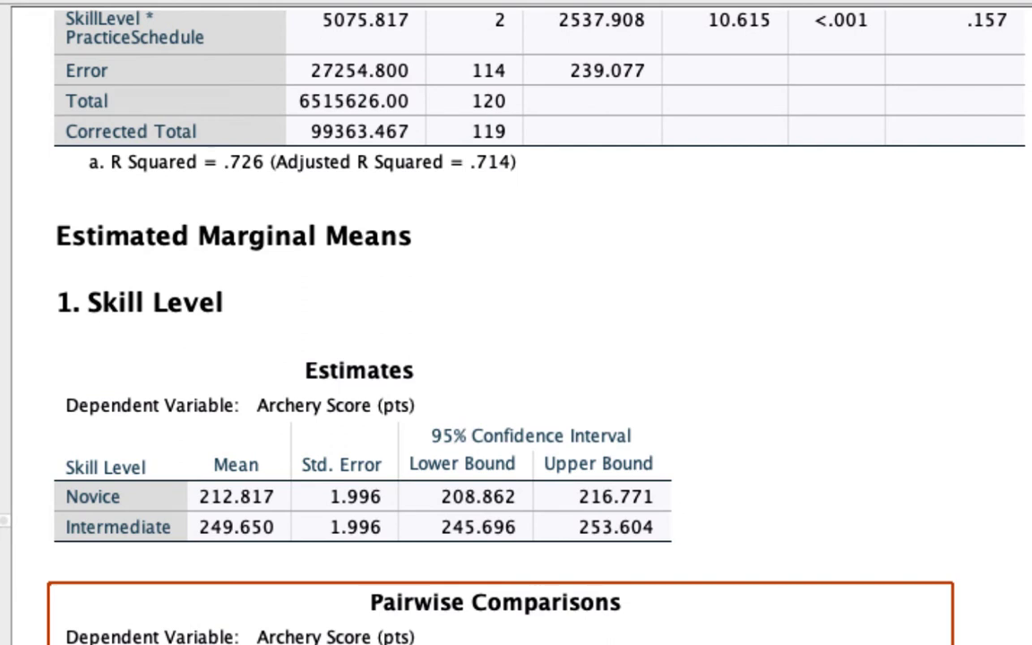
pyautogui.press('Up')
pyautogui.press('Up')
pyautogui.press('Up')
pyautogui.press('Up')
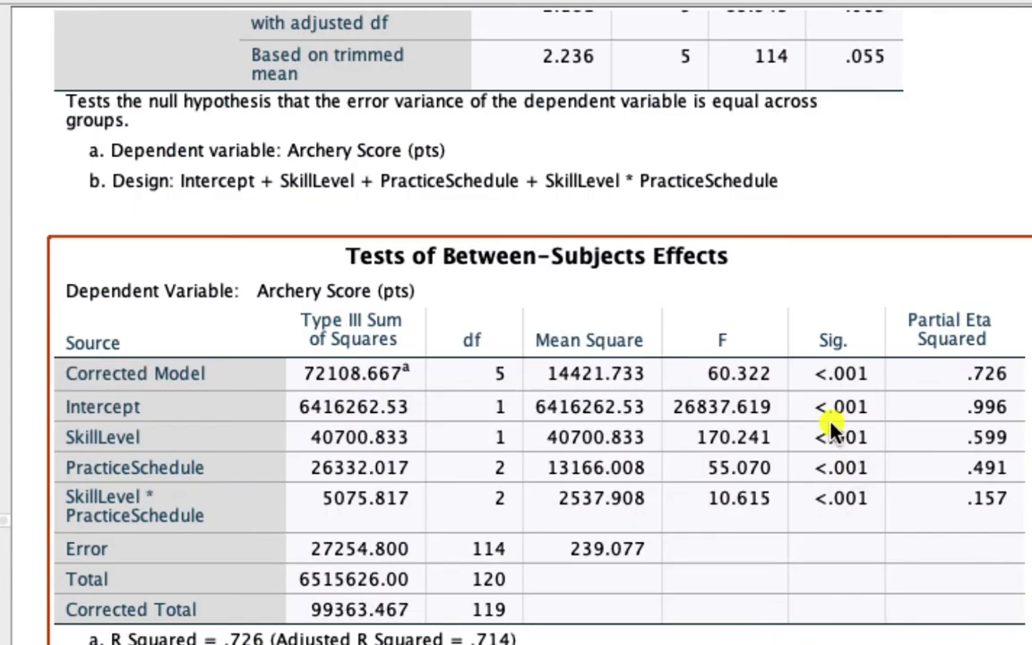
pyautogui.press('Down')
pyautogui.press('Down')
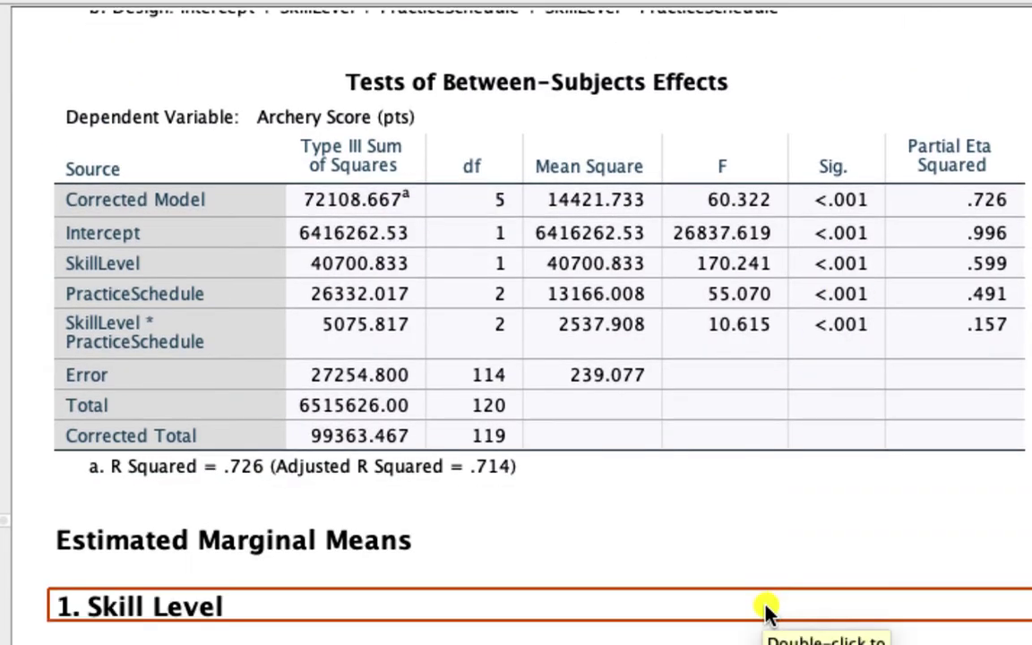
# Examine the Skill Level marginal means section, including its Estimates, Pairwise Comparisons and Univariate Tests tables.
pyautogui.scroll(-4, 766, 609)
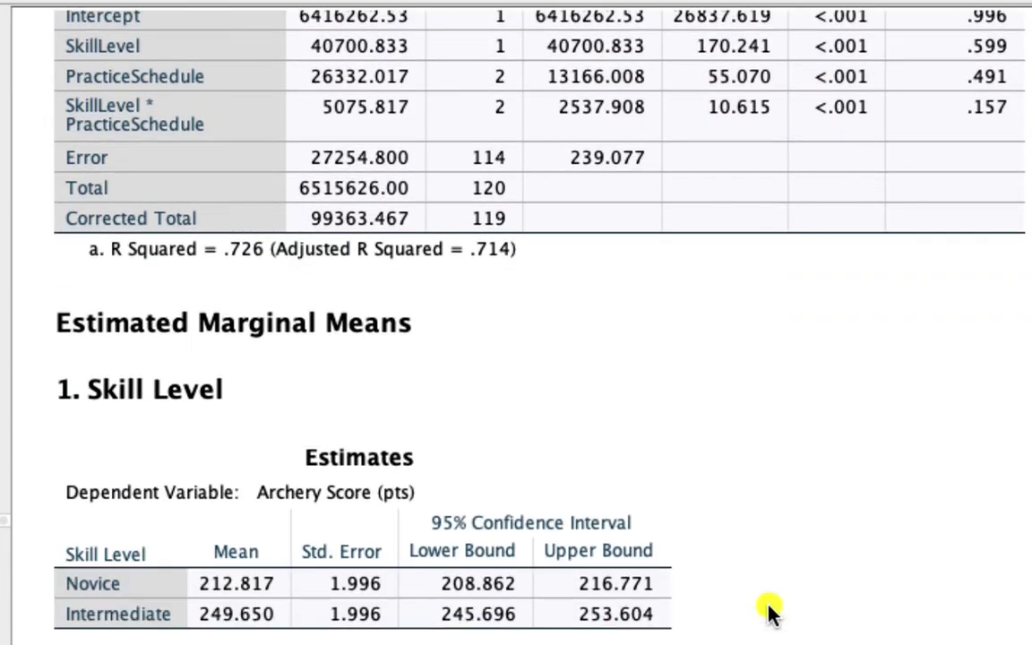
pyautogui.scroll(-5, 772, 611)
pyautogui.click(771, 610)
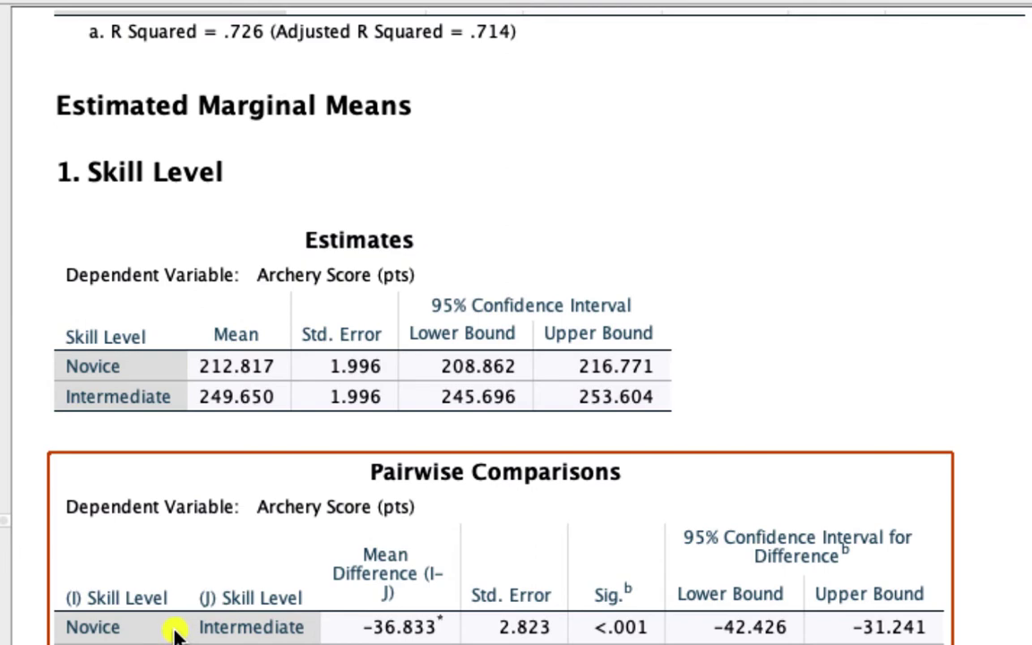
pyautogui.scroll(-10, 175, 633)
pyautogui.scroll(-14, 172, 631)
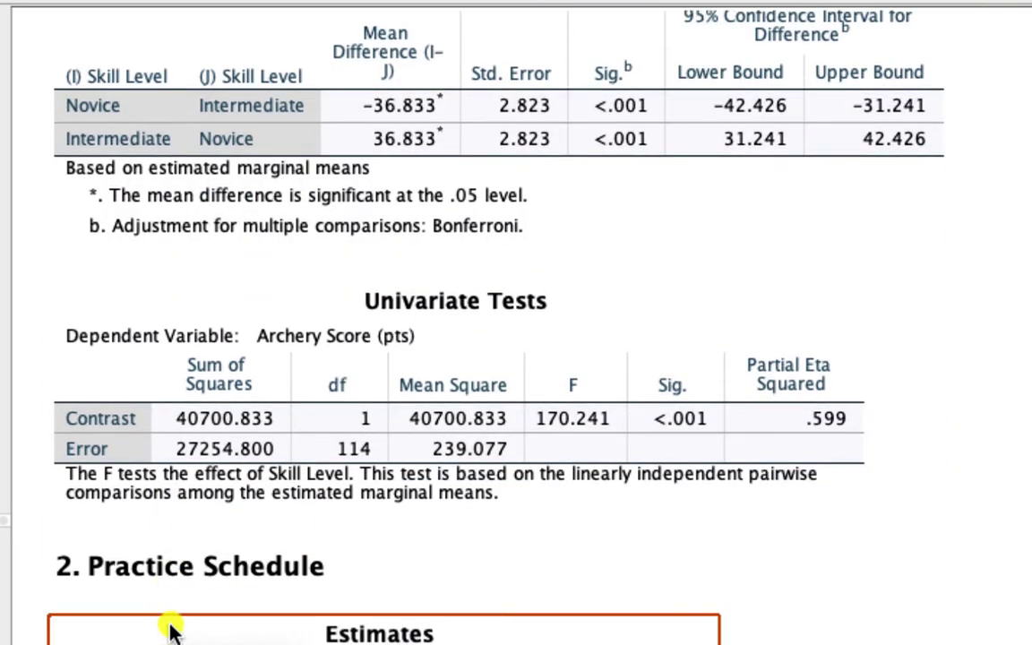
# Examine the Practice Schedule marginal means section, including its Estimates, Pairwise Comparisons and Univariate Tests tables.
pyautogui.scroll(-8, 171, 624)
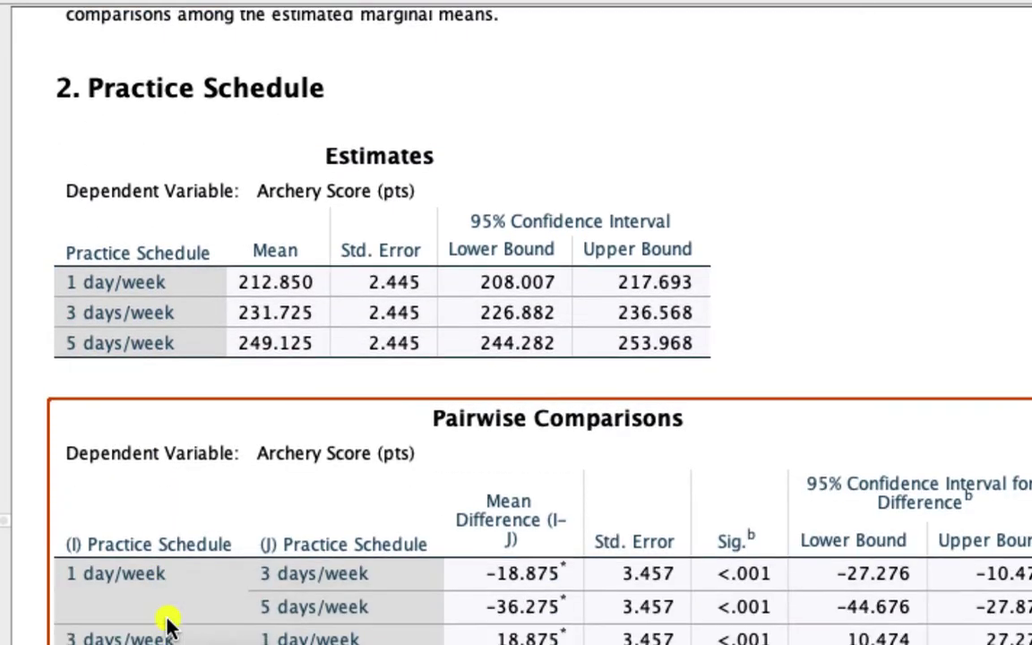
pyautogui.scroll(-3, 166, 620)
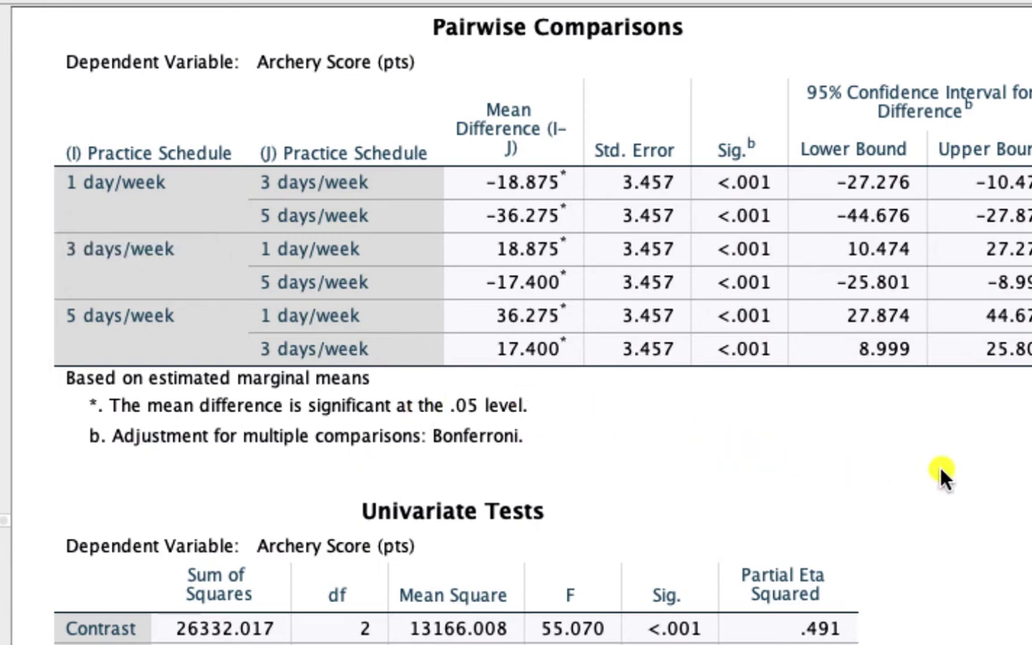
pyautogui.click(926, 463)
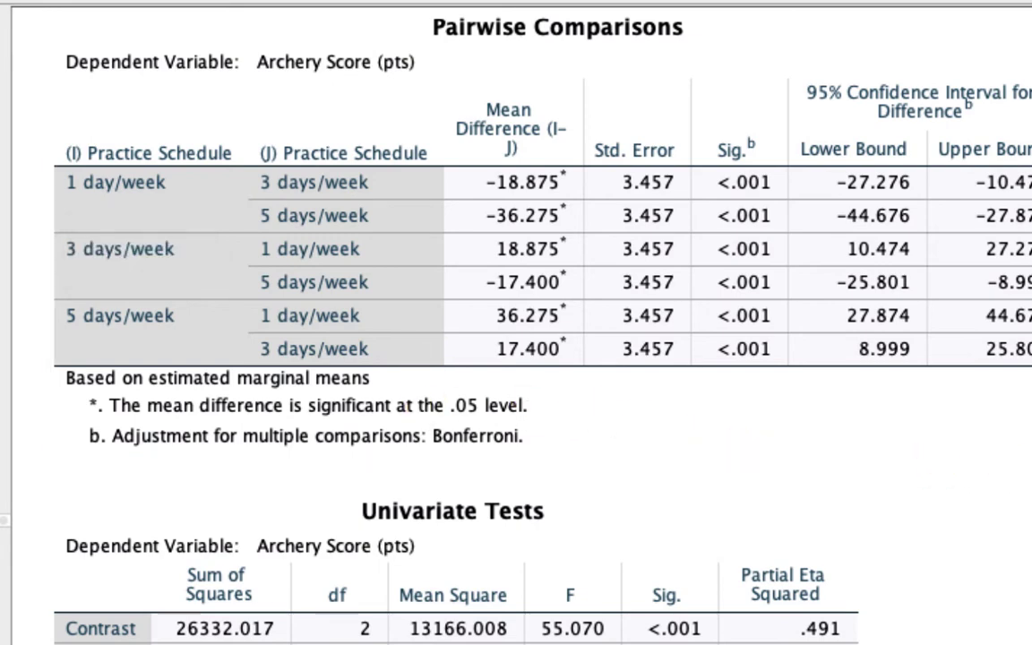
pyautogui.scroll(-10, 516, 323)
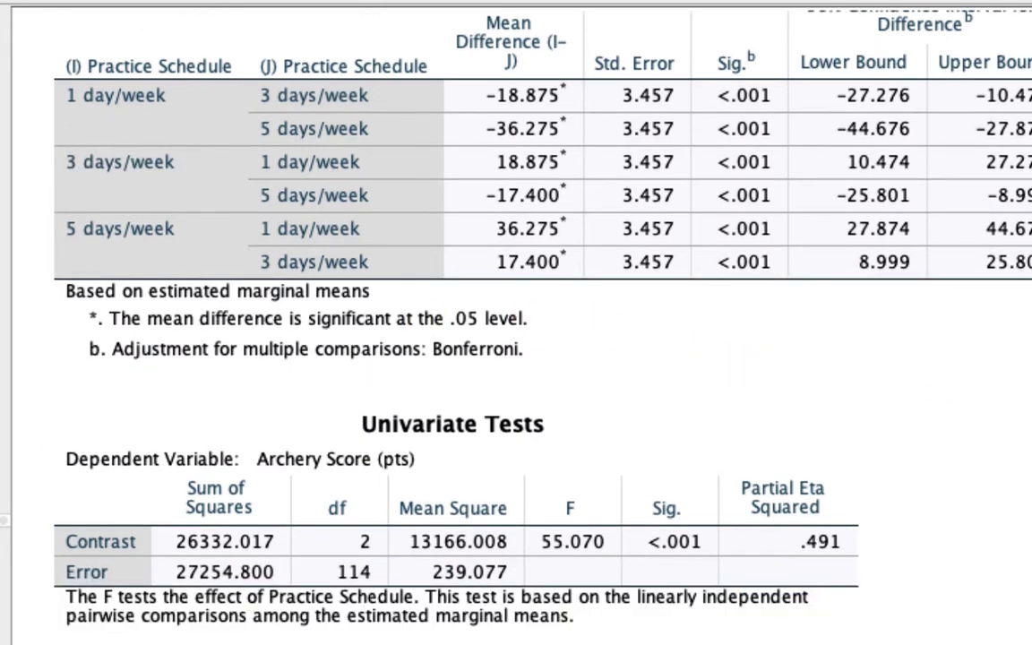
pyautogui.scroll(-4, 516, 322)
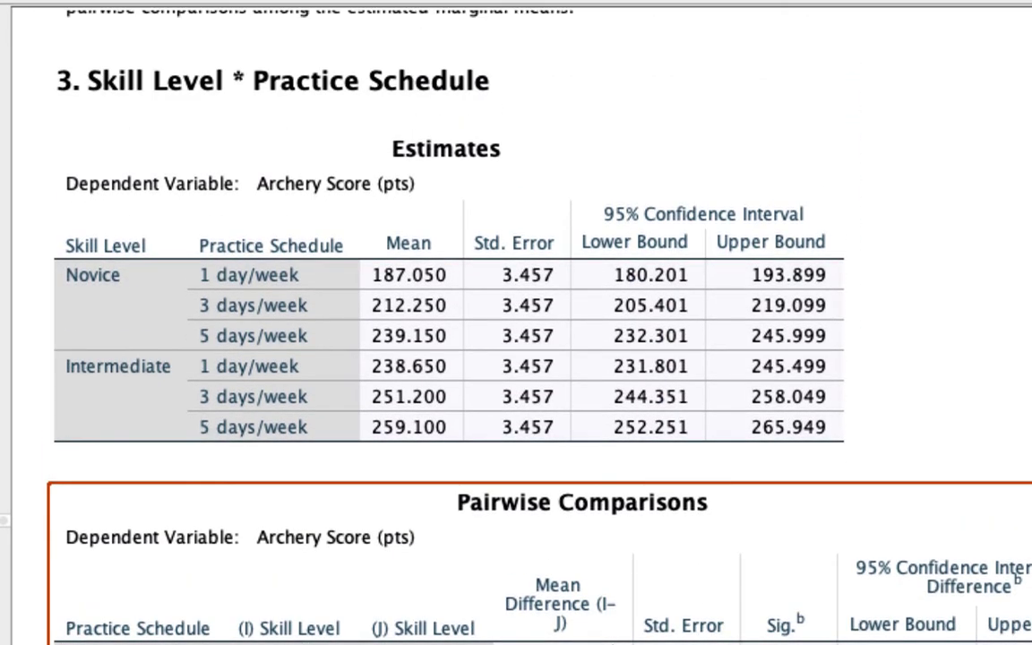
# Trace the first Skill Level * Practice Schedule section back to its EMMEANS COMPARE(SkillLevel) line in the syntax log.
pyautogui.click(116, 89)
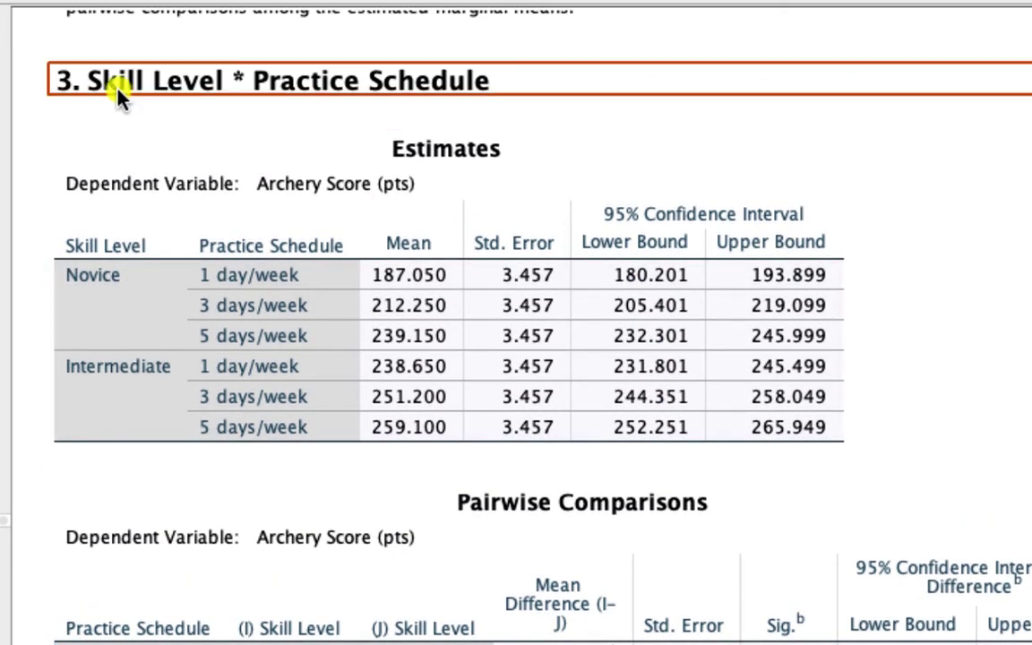
pyautogui.click(342, 112)
pyautogui.scroll(-3, 347, 117)
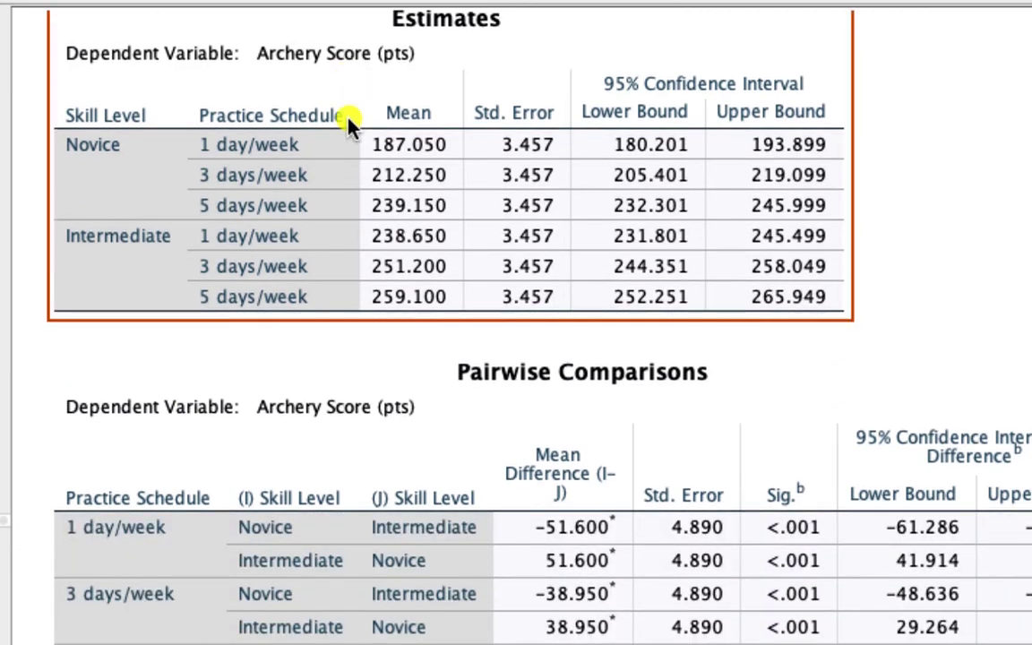
pyautogui.scroll(10, 202, 145)
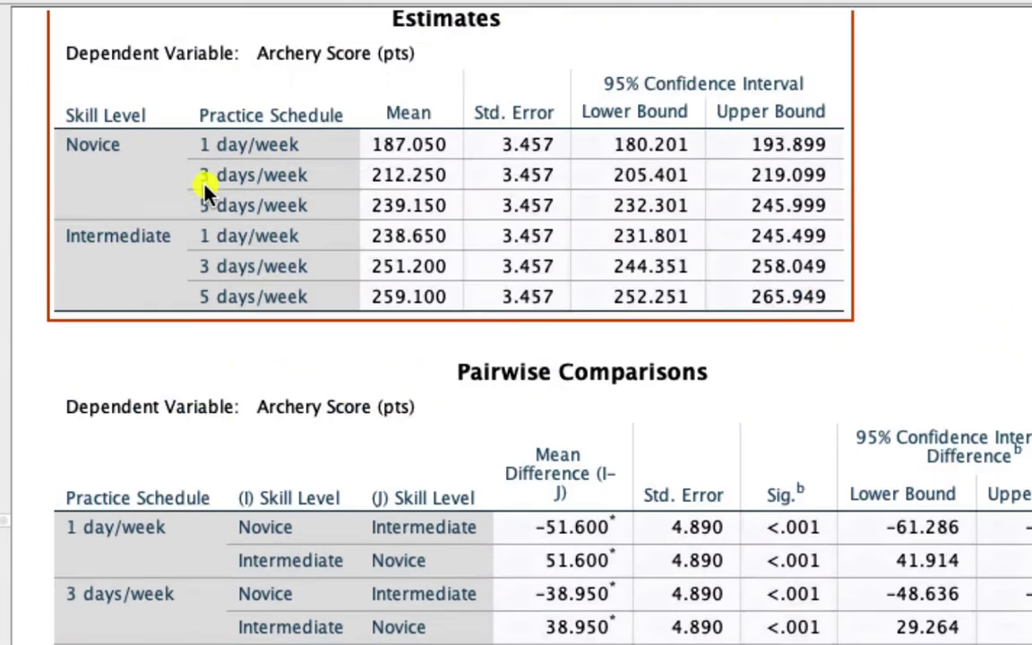
pyautogui.click(213, 188)
pyautogui.scroll(15, 213, 184)
pyautogui.click(215, 184)
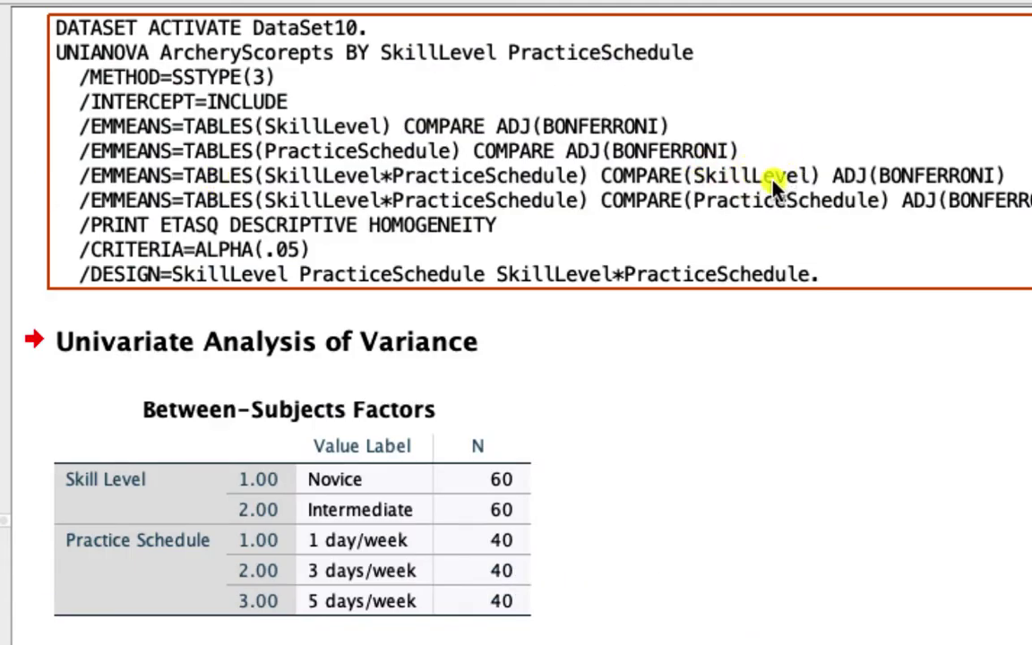
# Return from the syntax log to the Estimates table of the first Skill Level * Practice Schedule section.
pyautogui.scroll(-10, 721, 189)
pyautogui.click(721, 190)
pyautogui.scroll(-1, 722, 186)
pyautogui.scroll(-10, 721, 186)
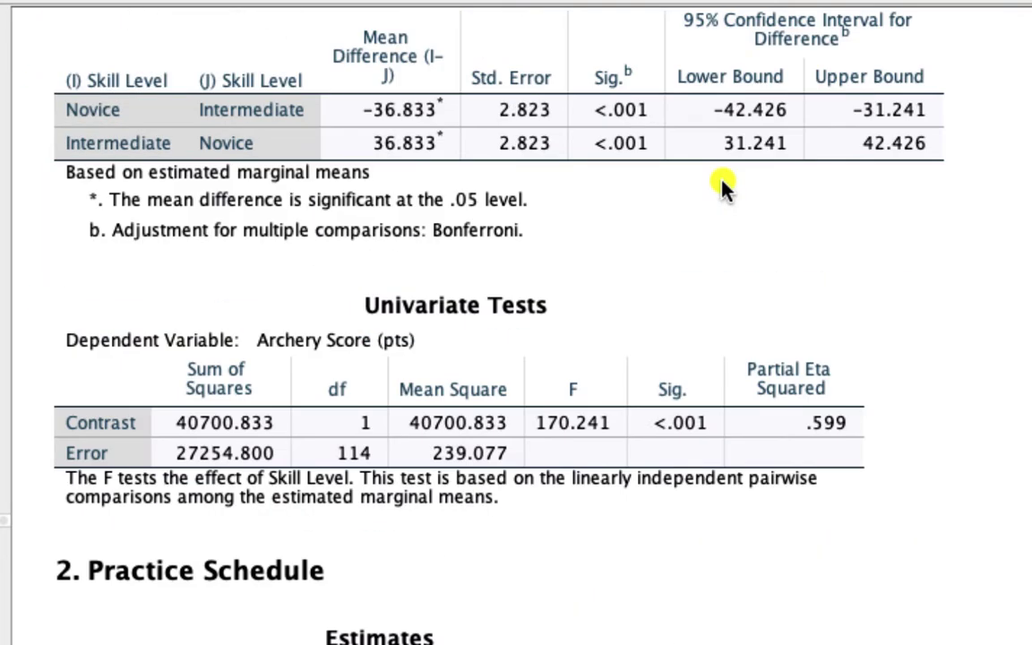
pyautogui.scroll(-4, 721, 190)
pyautogui.click(721, 190)
pyautogui.scroll(-1, 722, 188)
pyautogui.scroll(-12, 721, 188)
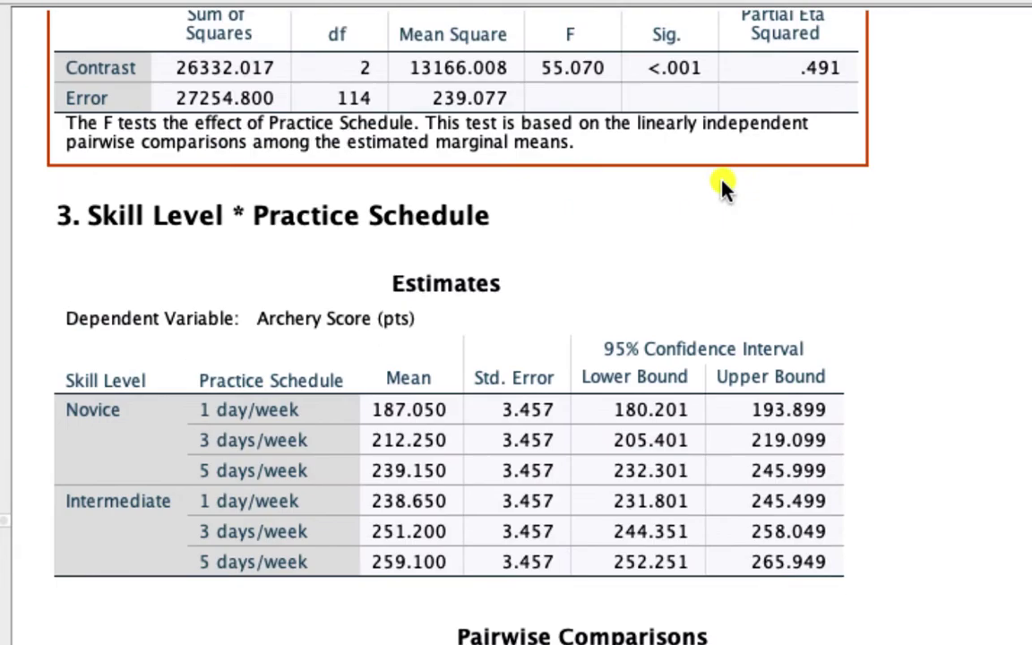
pyautogui.click(721, 188)
pyautogui.scroll(-1, 721, 188)
pyautogui.click(721, 188)
pyautogui.scroll(-5, 721, 188)
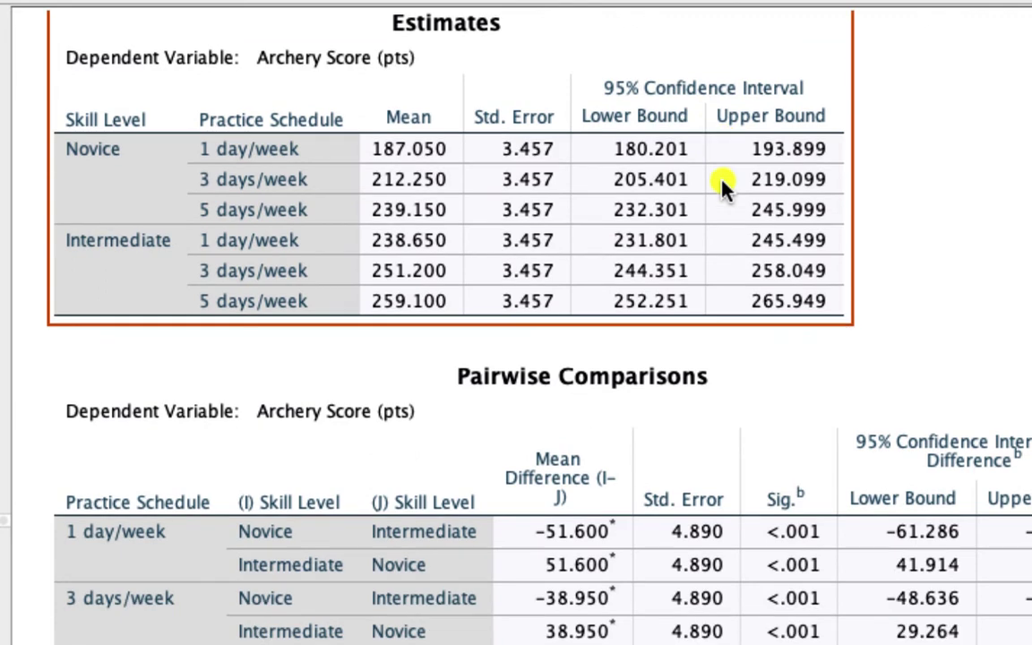
pyautogui.scroll(2, 721, 188)
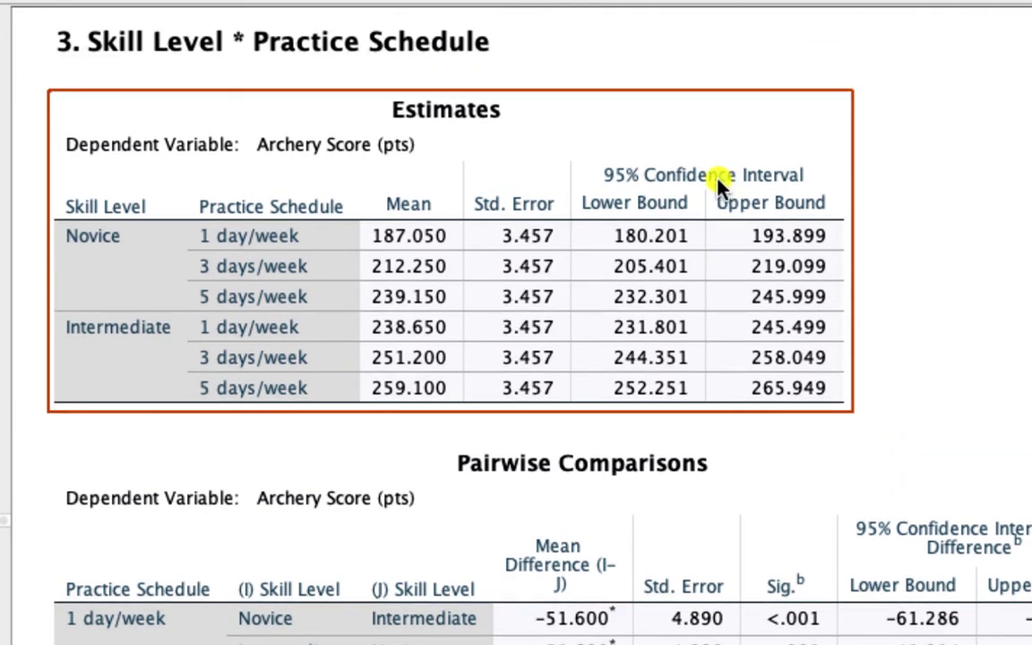
# Examine the pairwise comparisons of novice and intermediate archers within each practice schedule, along with their Univariate Tests table.
pyautogui.click(242, 582)
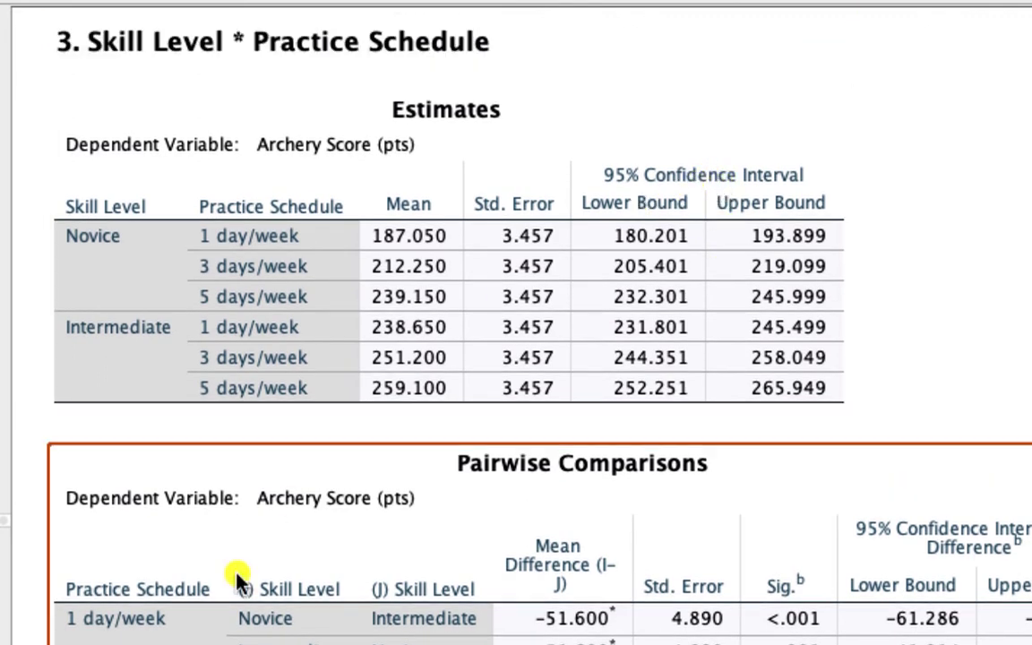
pyautogui.scroll(-7, 375, 573)
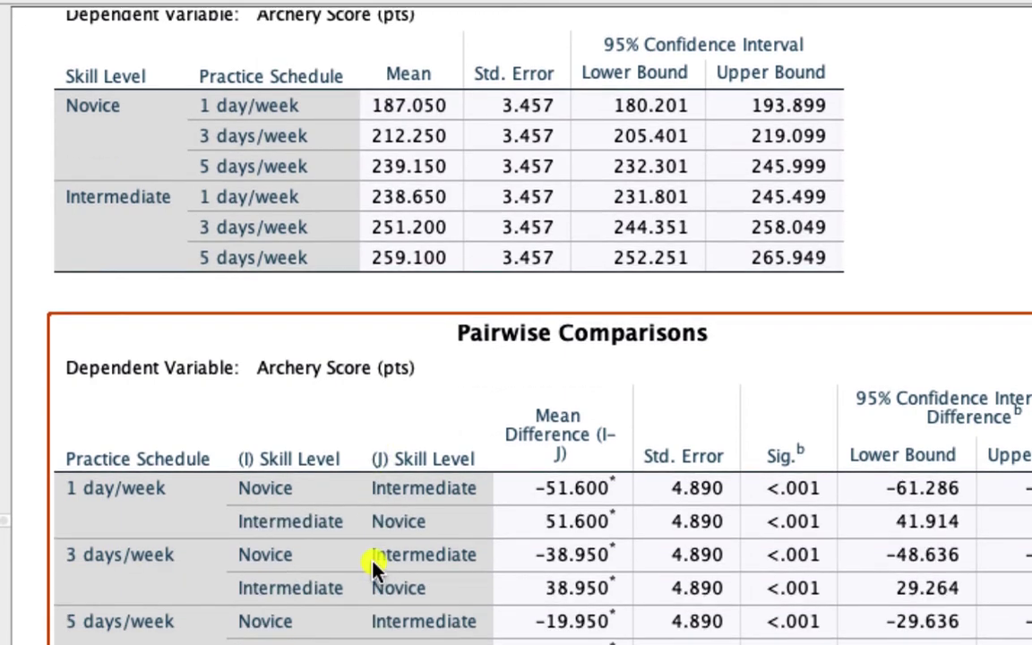
pyautogui.scroll(-1, 302, 328)
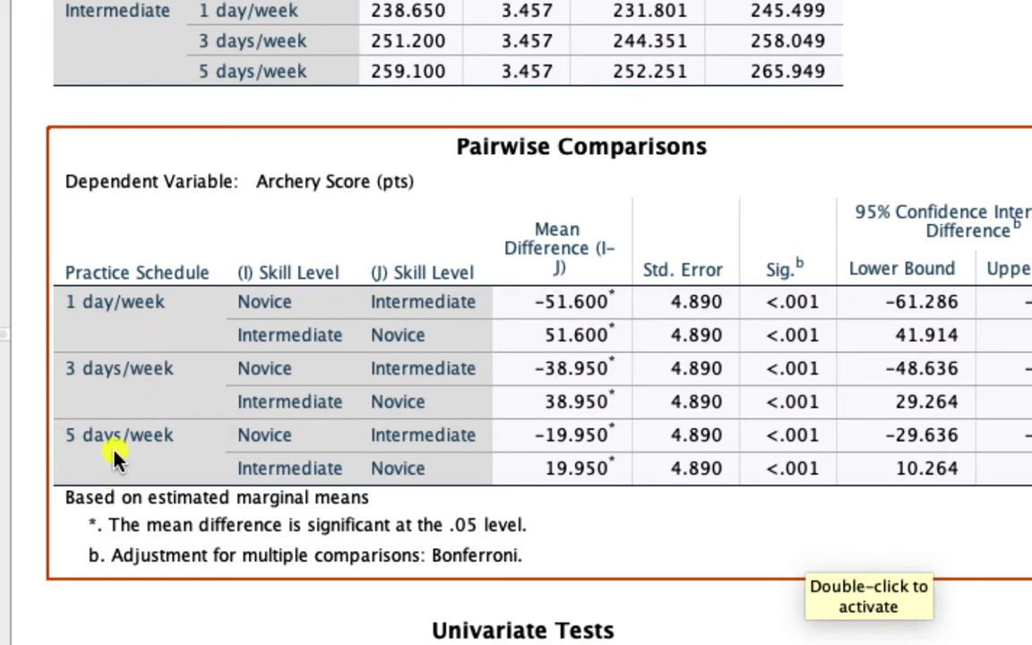
pyautogui.scroll(-5, 267, 419)
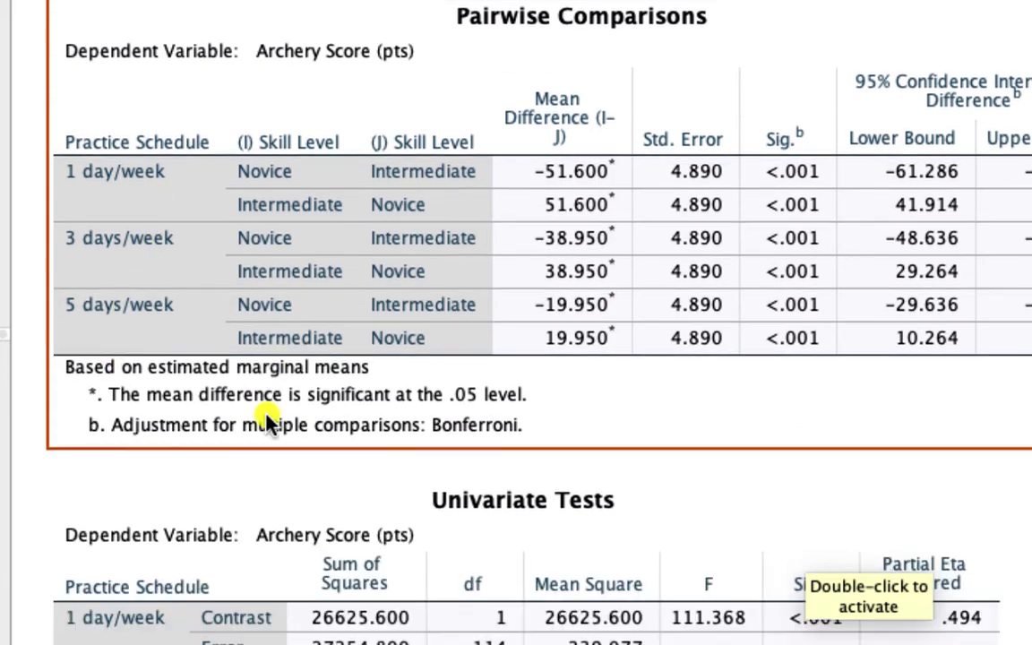
pyautogui.scroll(-7, 267, 419)
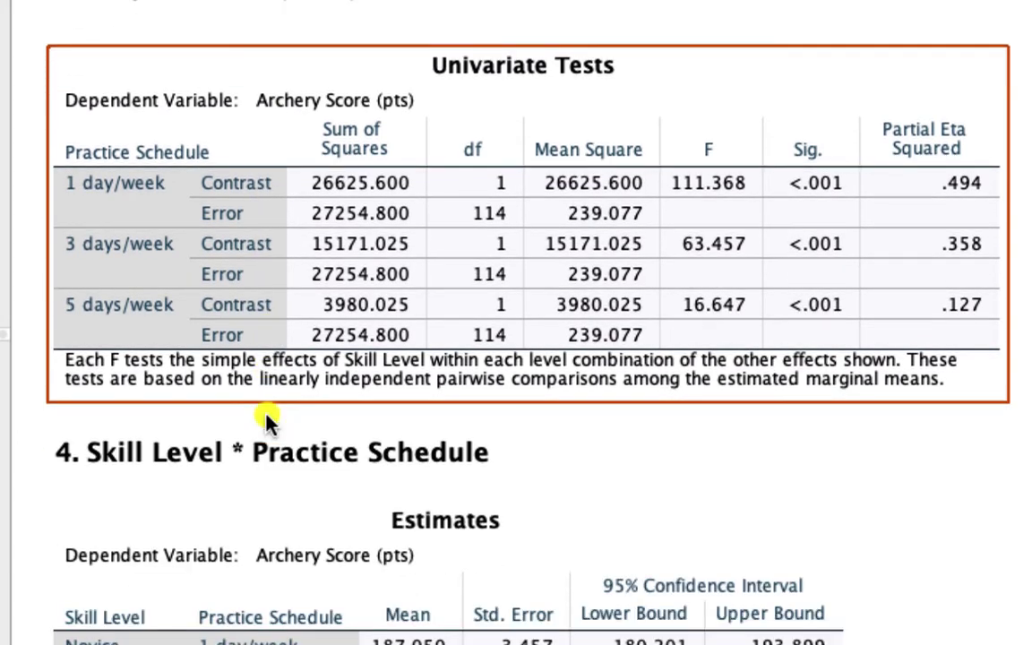
# Examine the pairwise comparisons of practice schedules within each skill level in the second Skill Level * Practice Schedule section.
pyautogui.scroll(-6, 267, 419)
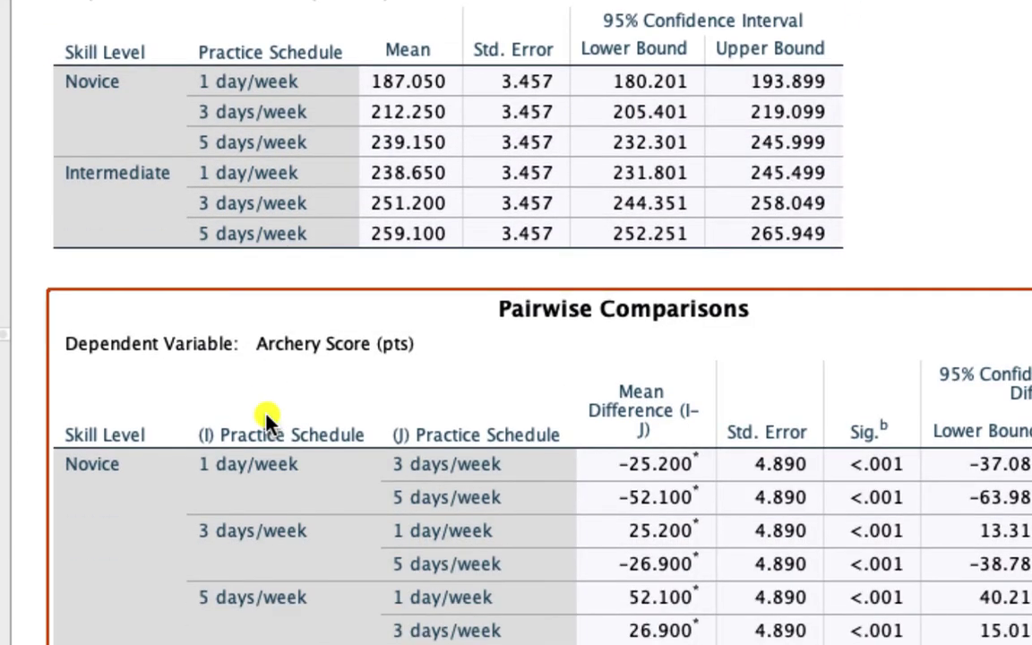
pyautogui.scroll(-6, 266, 415)
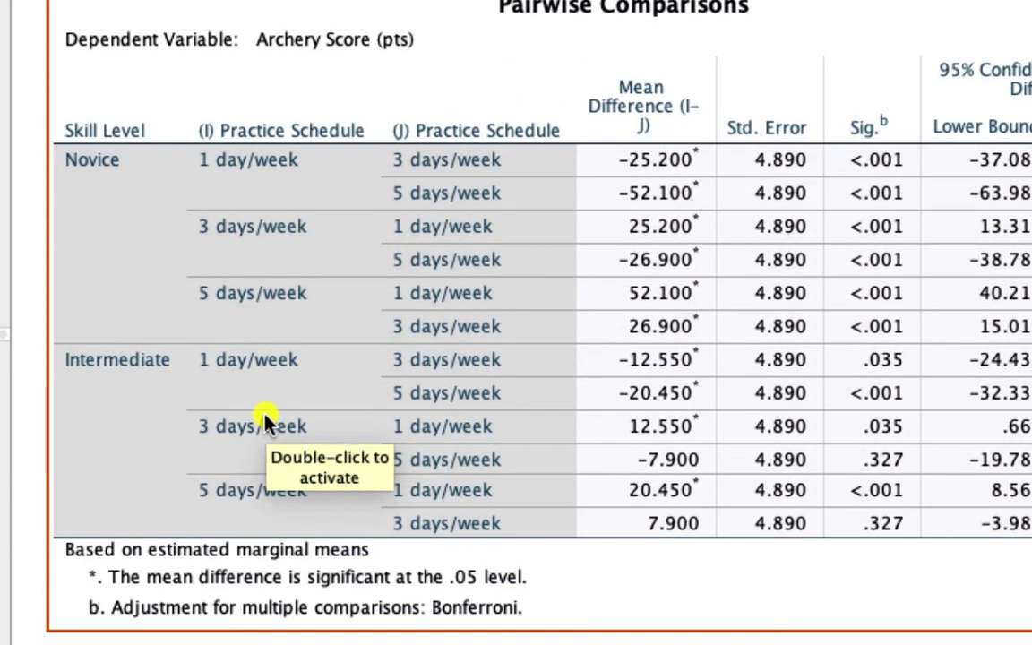
pyautogui.scroll(-1, 265, 419)
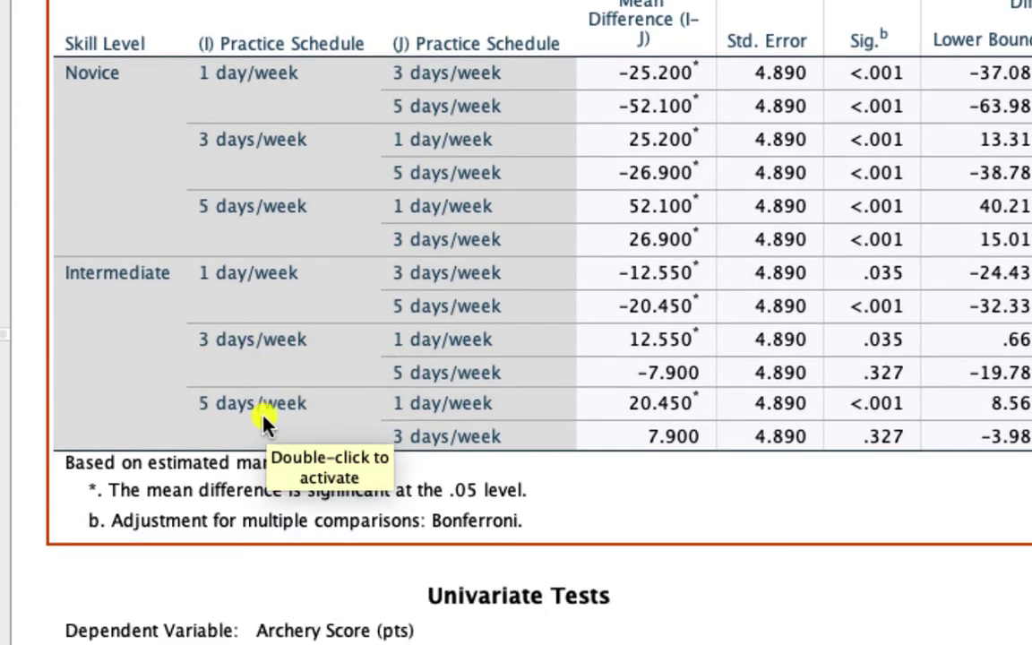
pyautogui.click(788, 557)
pyautogui.click(756, 532)
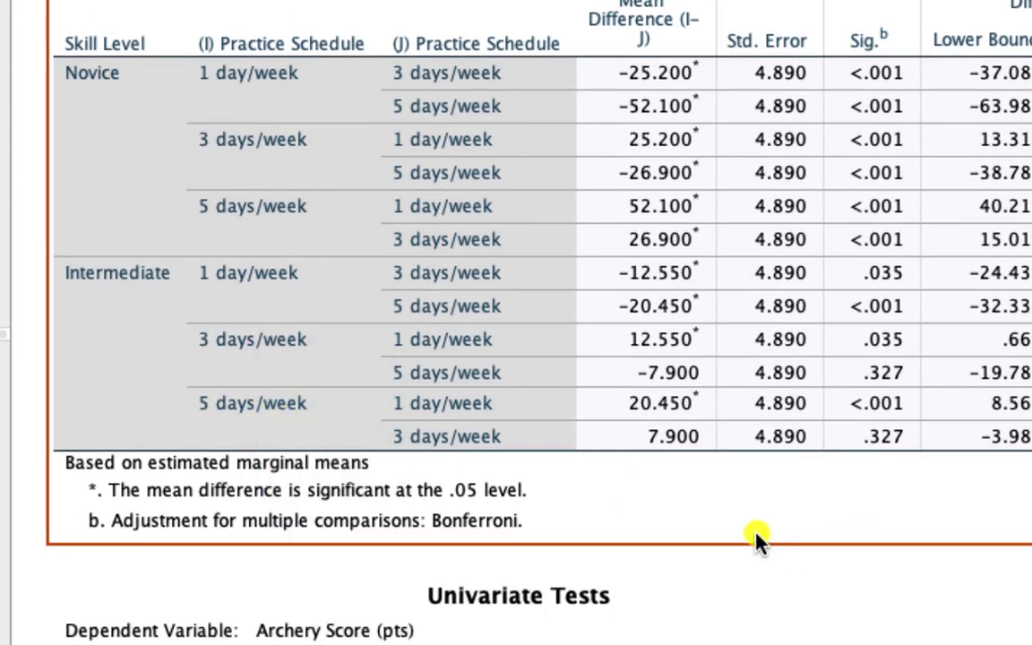
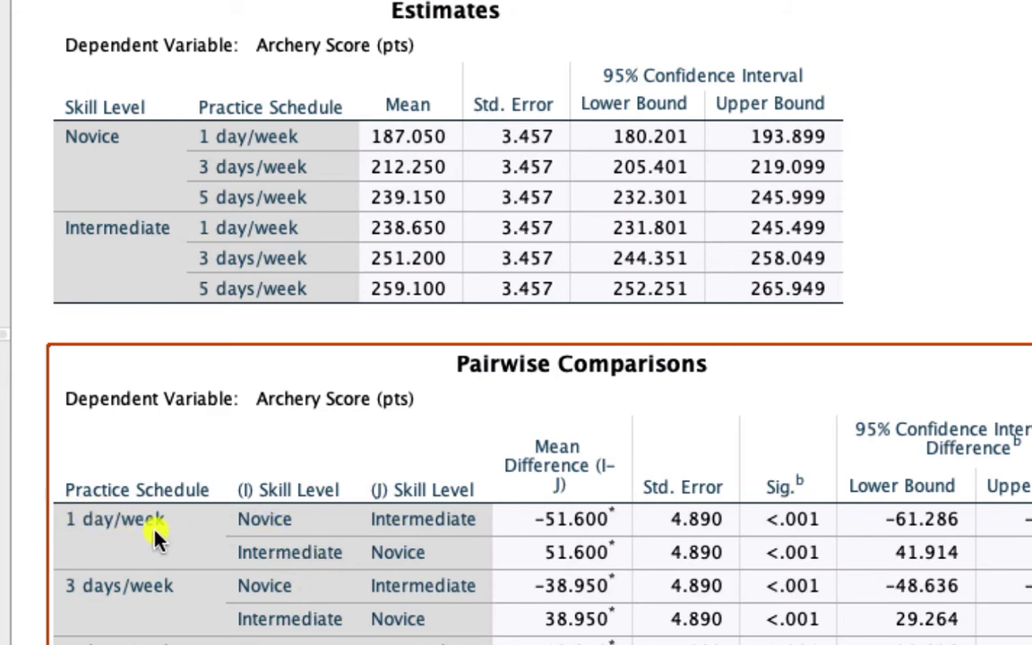
# Review the Univariate Tests of the simple effects of Skill Level at 1, 3 and 5 days/week, including partial eta squared.
pyautogui.scroll(-5, 603, 465)
pyautogui.scroll(-4, 604, 465)
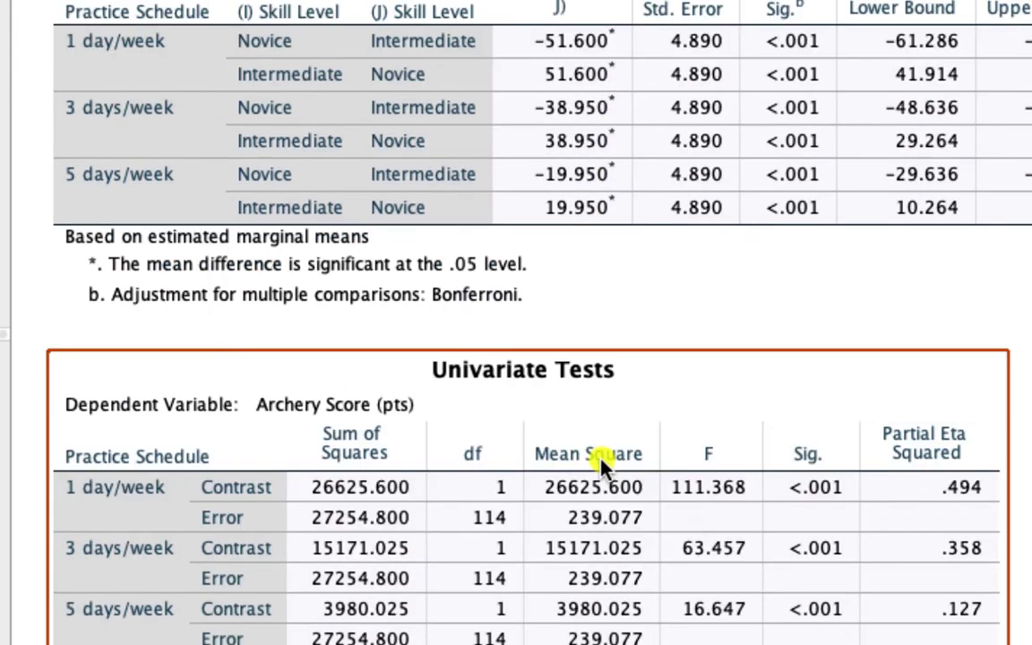
pyautogui.scroll(-4, 606, 395)
pyautogui.scroll(-1, 568, 382)
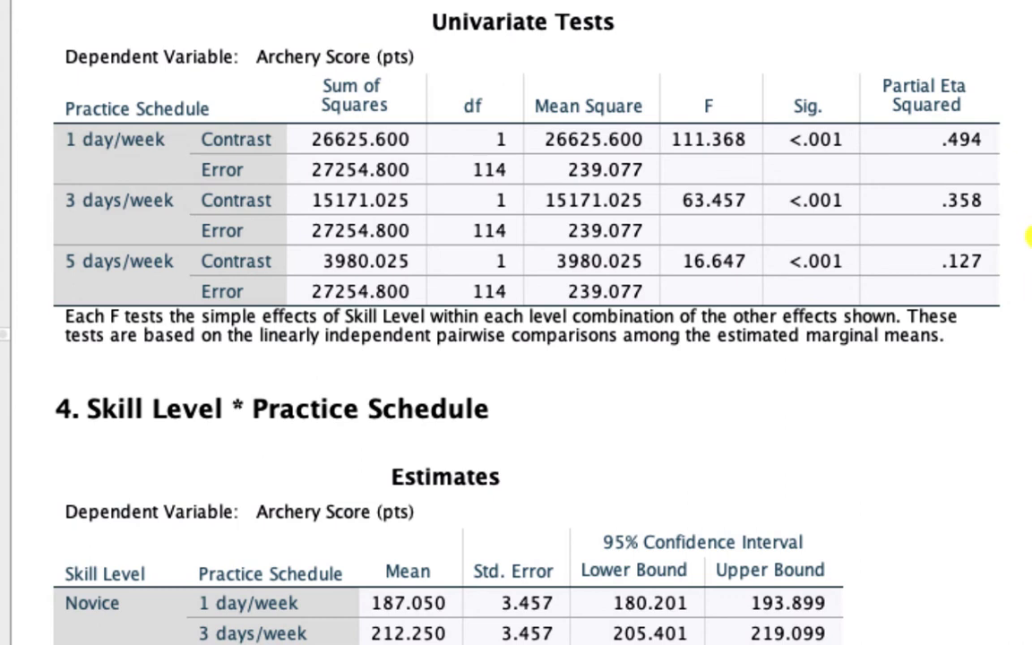
pyautogui.click(981, 258)
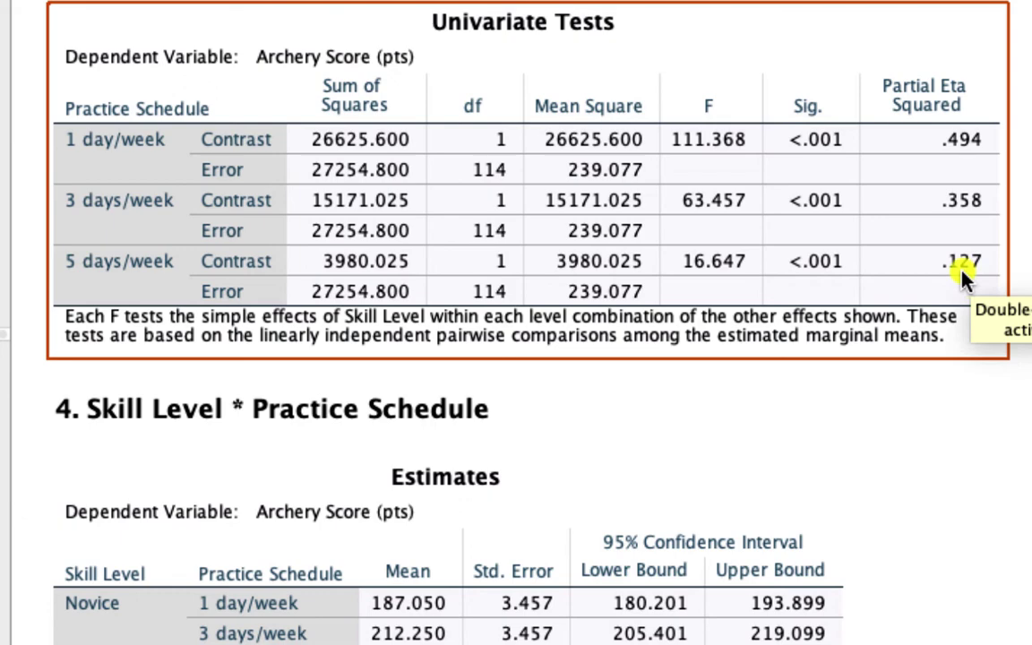
# Review the Univariate Tests of the simple effects of Practice Schedule for novice and intermediate archers, including partial eta squared.
pyautogui.scroll(-10, 960, 270)
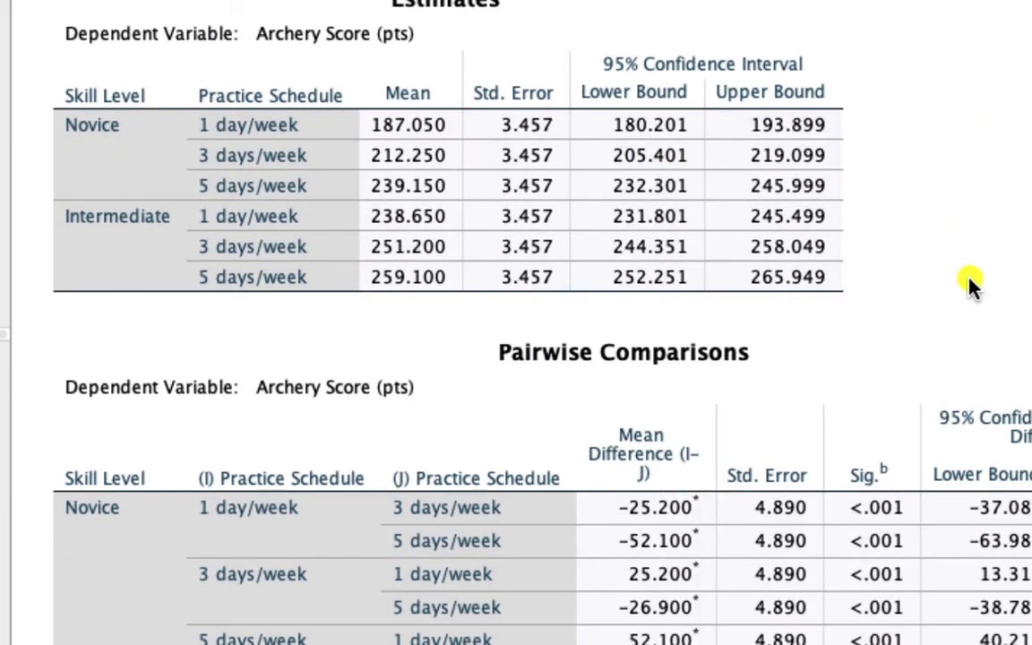
pyautogui.scroll(-5, 971, 283)
pyautogui.click(972, 283)
pyautogui.scroll(-9, 972, 282)
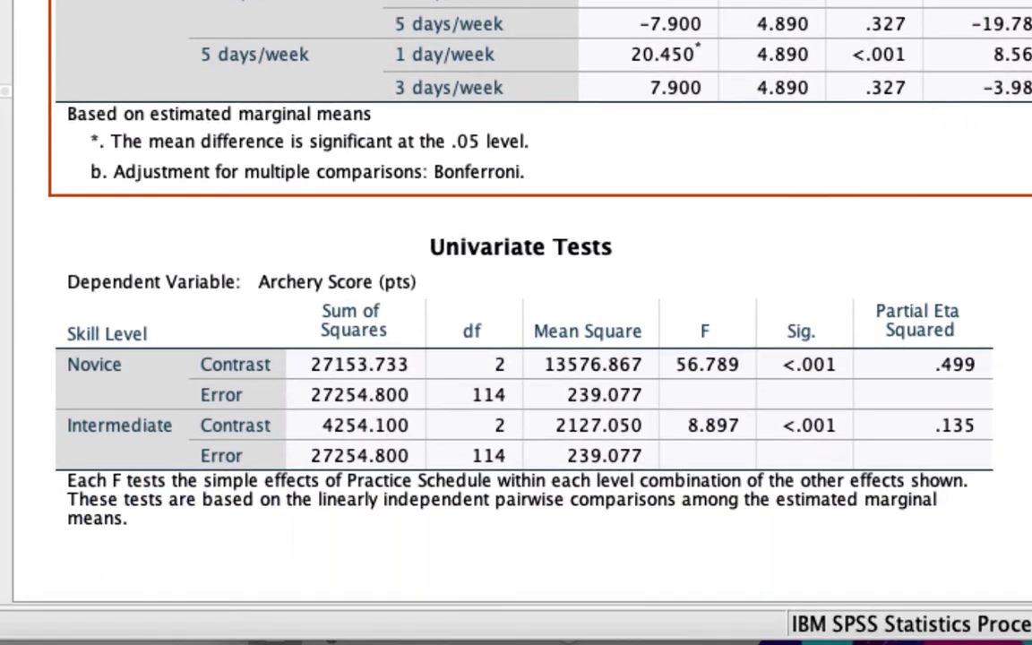
pyautogui.click(900, 357)
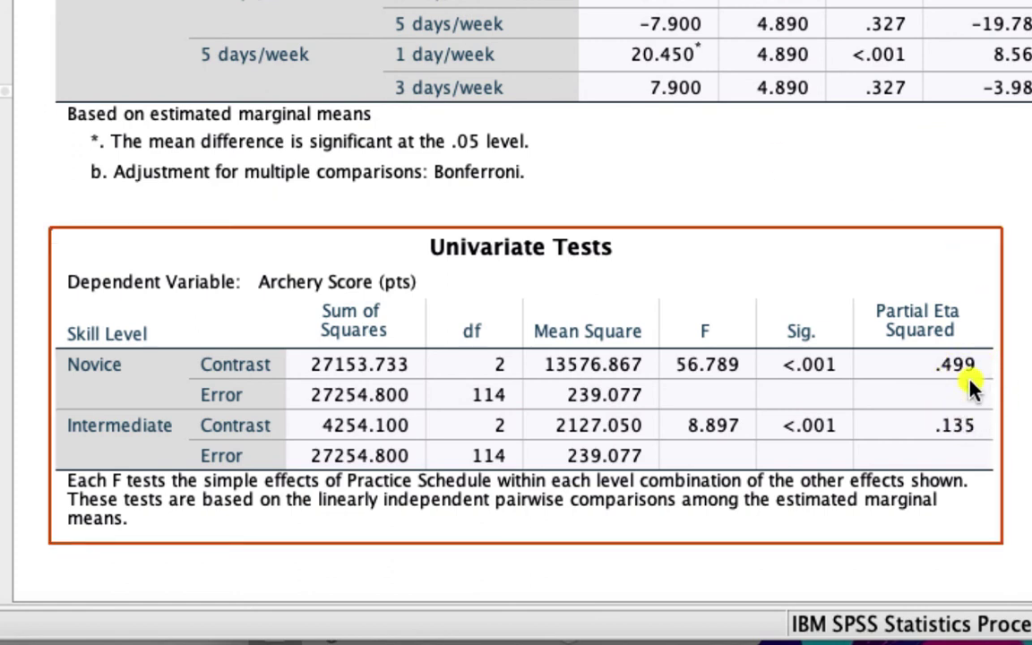
# Minimize the SPSS output, syntax and data windows and switch to the Excel workbook with the archery scores.
pyautogui.click(948, 437)
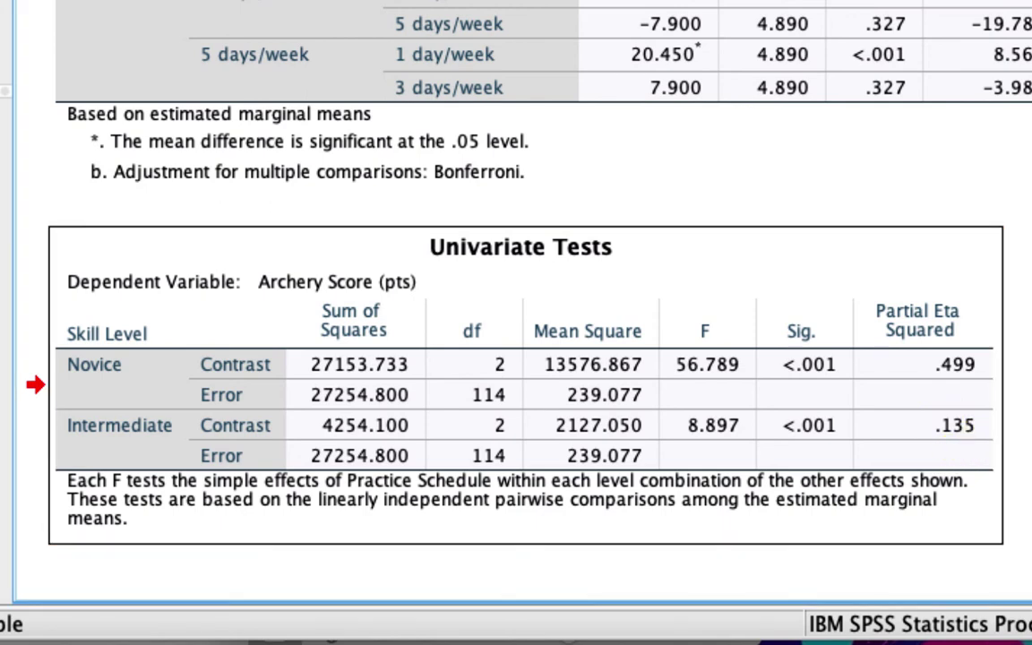
pyautogui.click(995, 454)
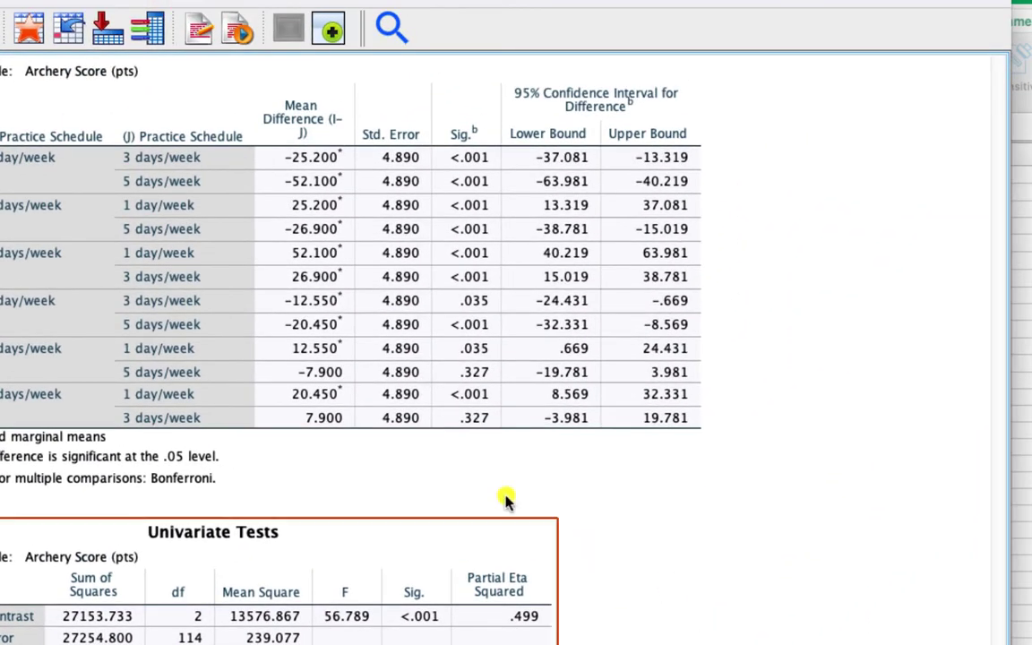
pyautogui.click(269, 372)
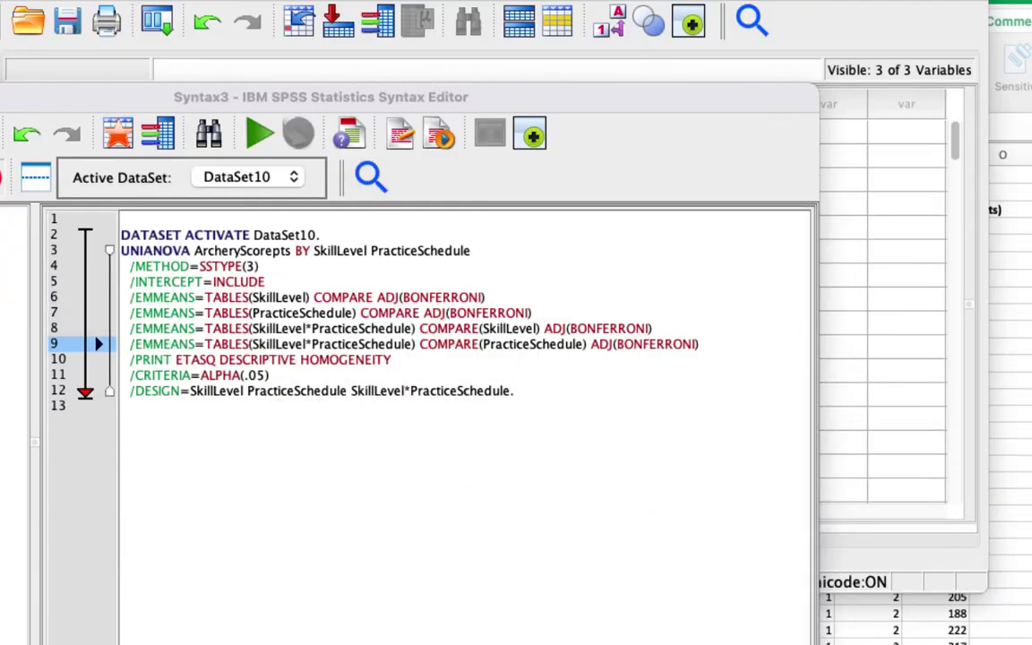
pyautogui.click(586, 344)
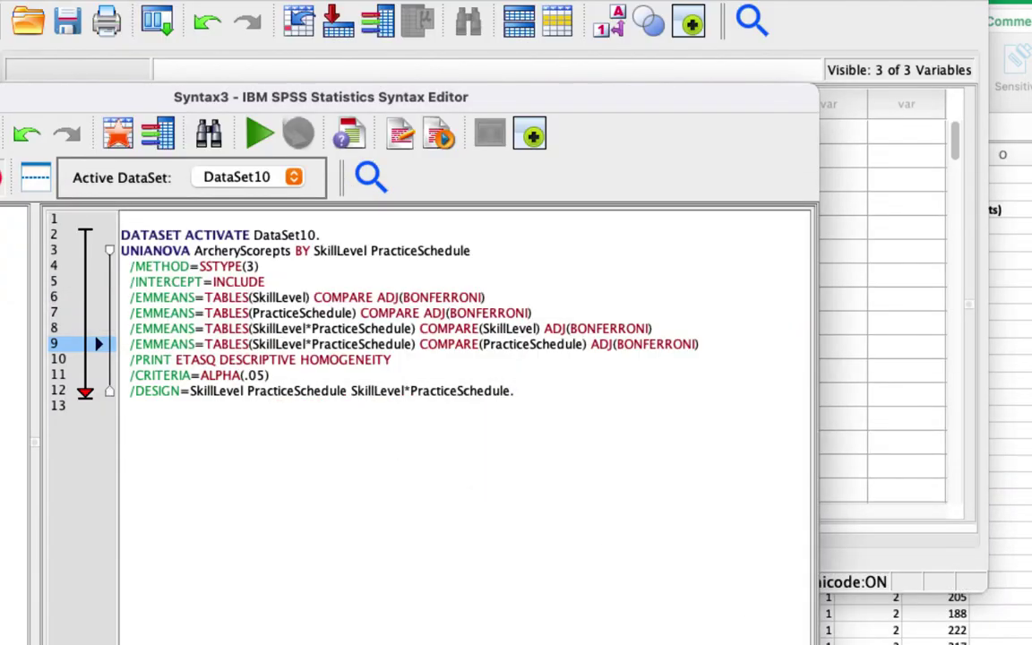
pyautogui.press('super+m')
pyautogui.press('super+m')
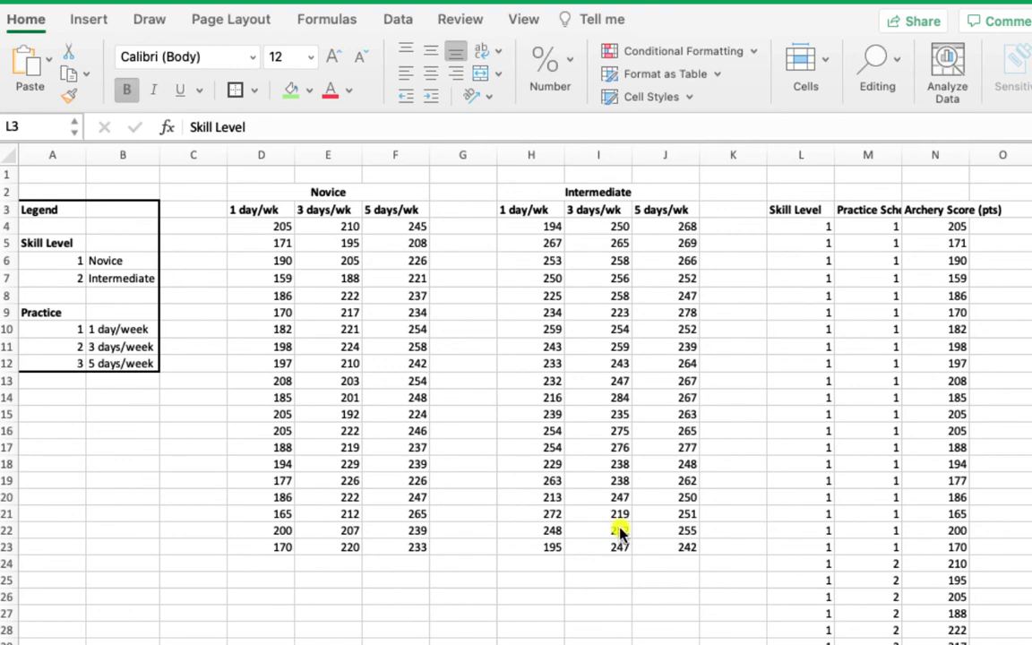
# Auto-fit column Q to its row labels in the Average and Standard Deviation tables.
pyautogui.press('super+a')
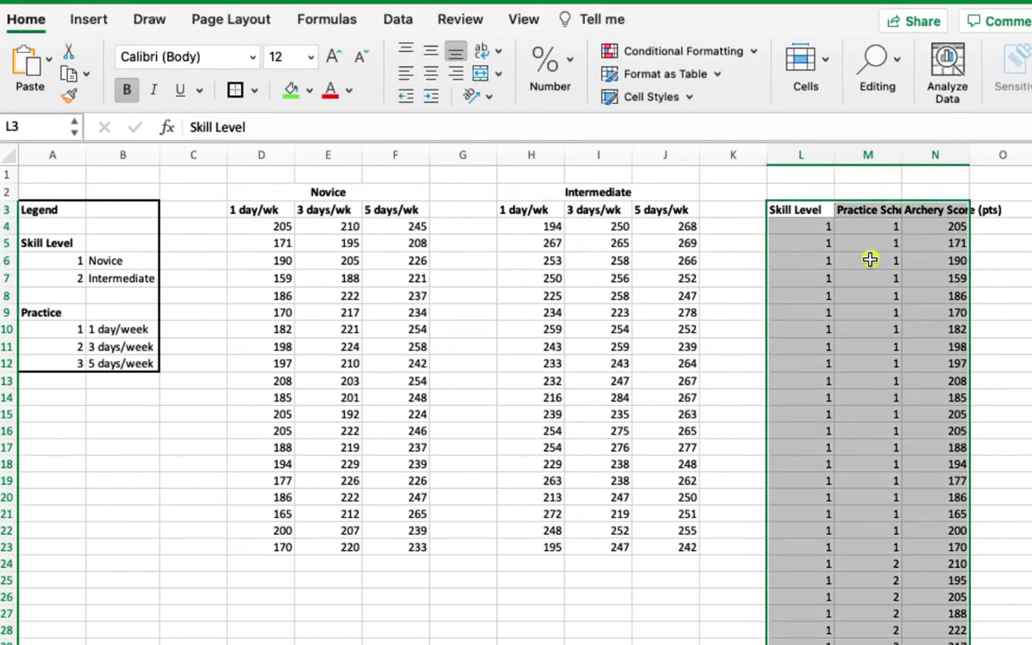
pyautogui.hscroll(3, 516, 394)
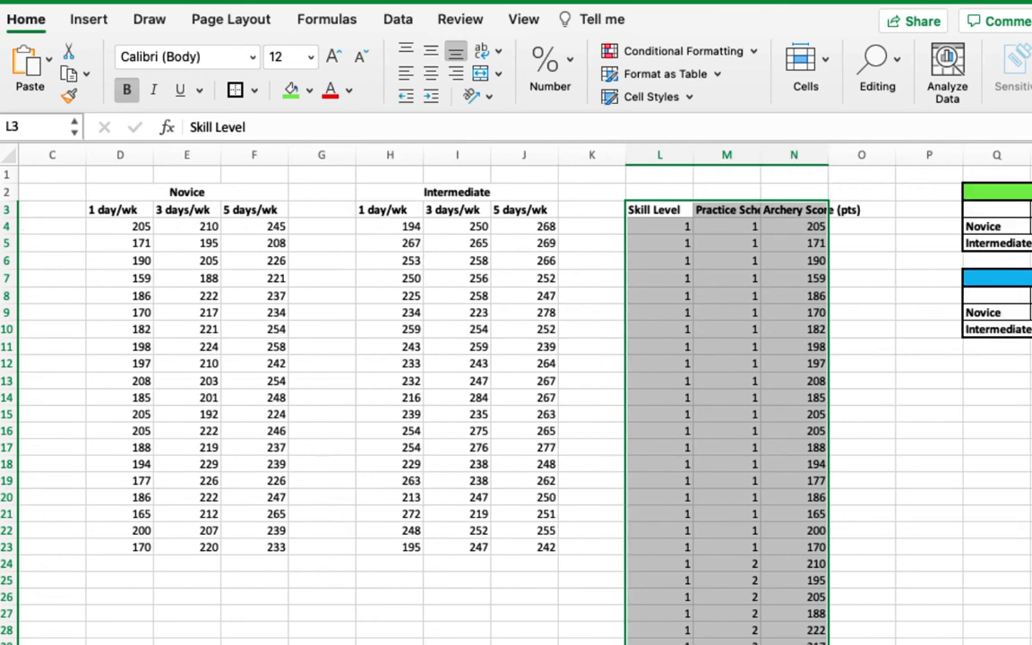
pyautogui.hscroll(4, 515, 394)
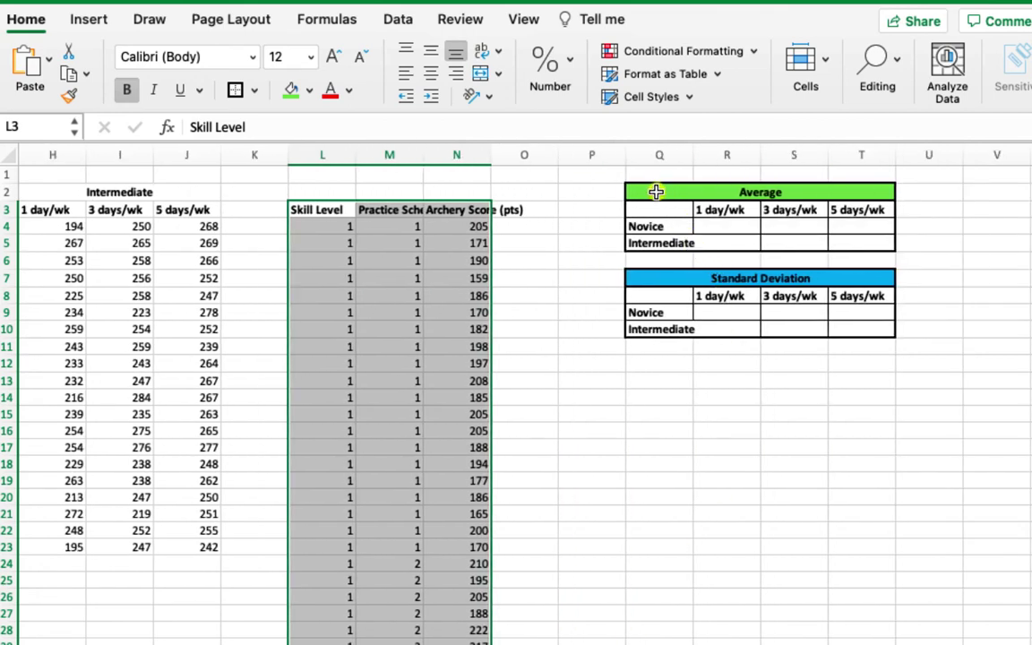
pyautogui.moveTo(657, 191); pyautogui.dragTo(672, 326)
pyautogui.click(661, 457)
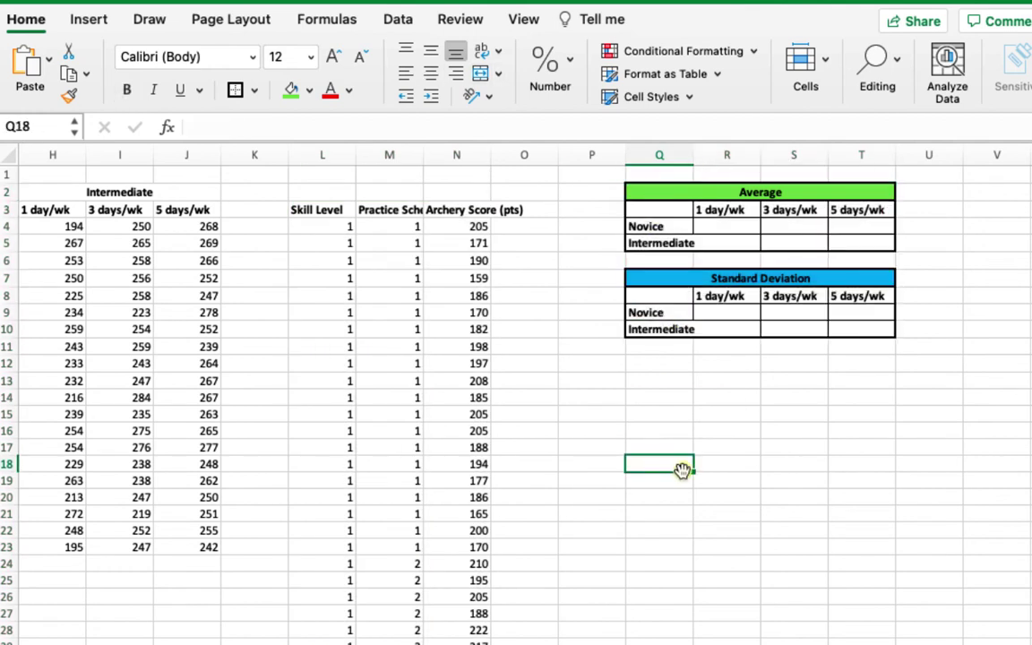
pyautogui.doubleClick(693, 152)
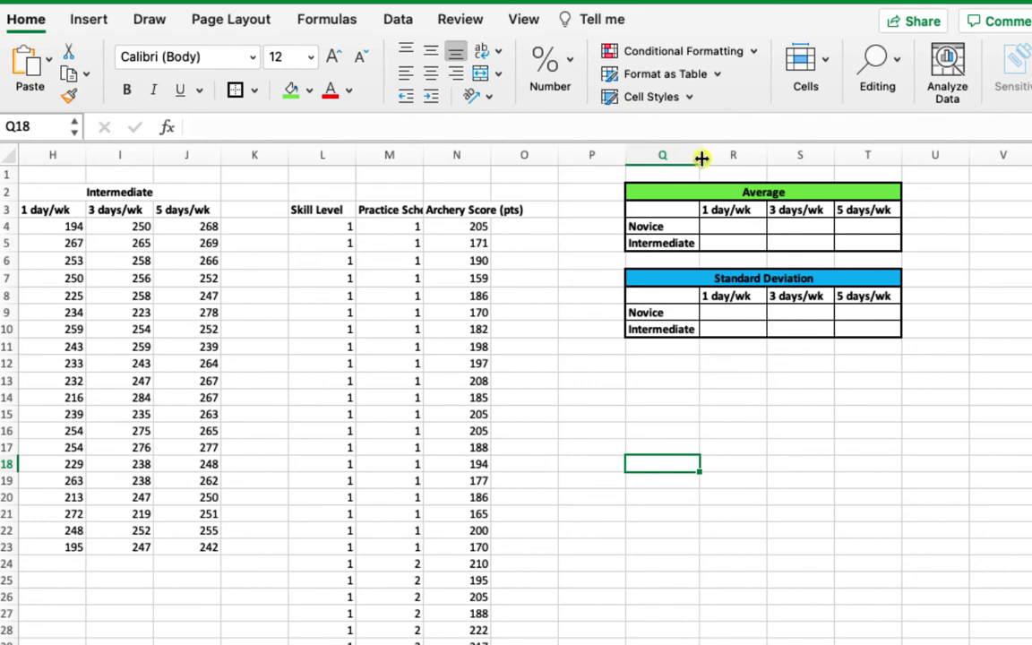
pyautogui.click(723, 230)
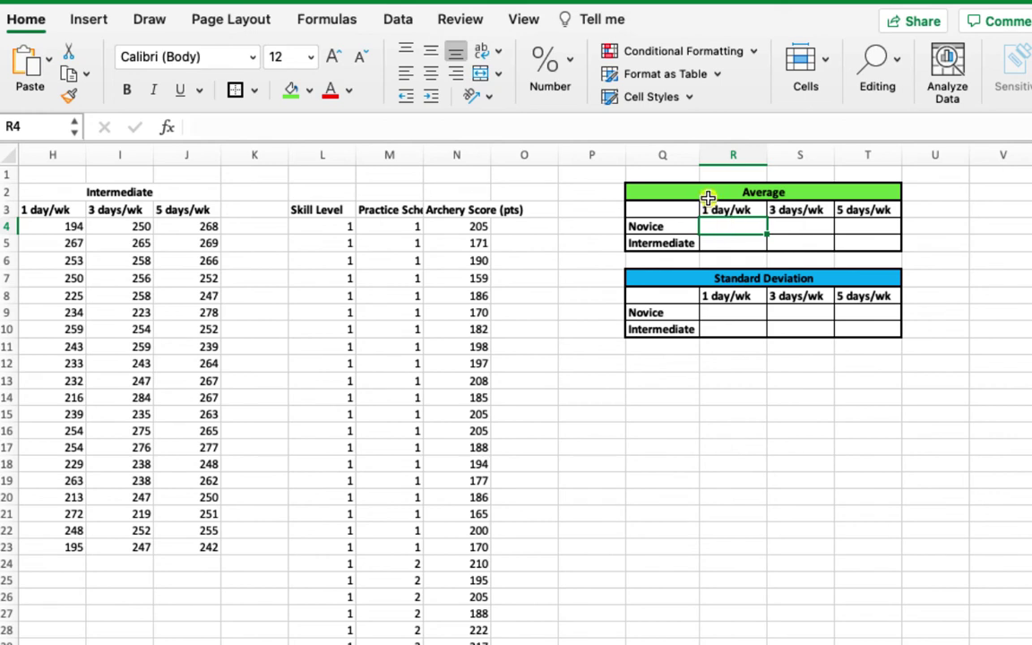
pyautogui.click(649, 191)
pyautogui.moveTo(672, 201); pyautogui.dragTo(670, 340)
pyautogui.click(711, 259)
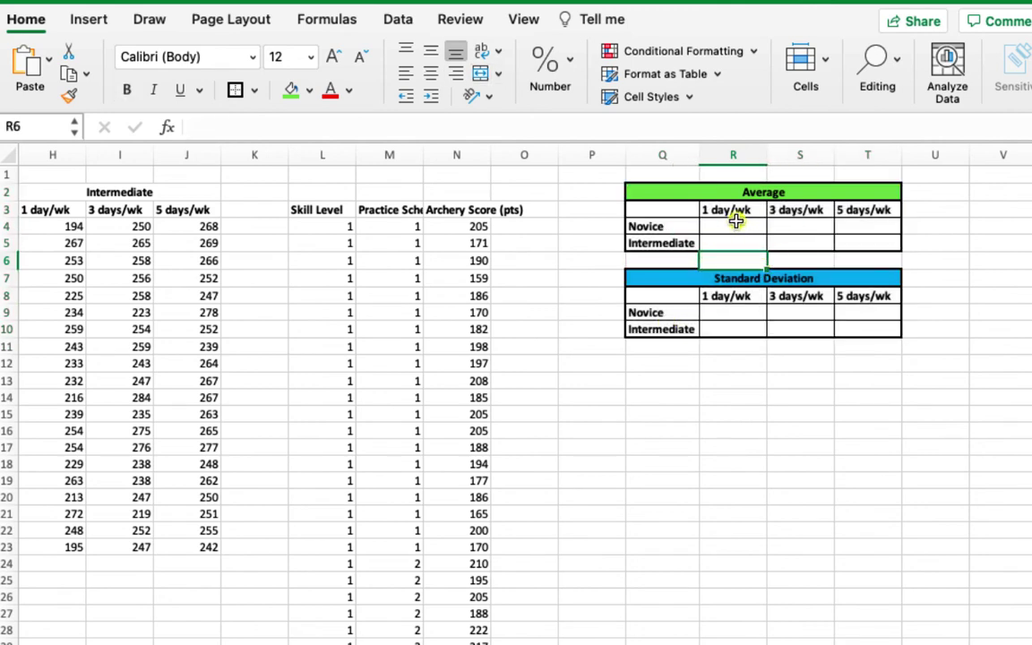
# Calculate the Novice 1 day/wk average in R4 with the AVERAGE function over D4:D23.
pyautogui.click(733, 227)
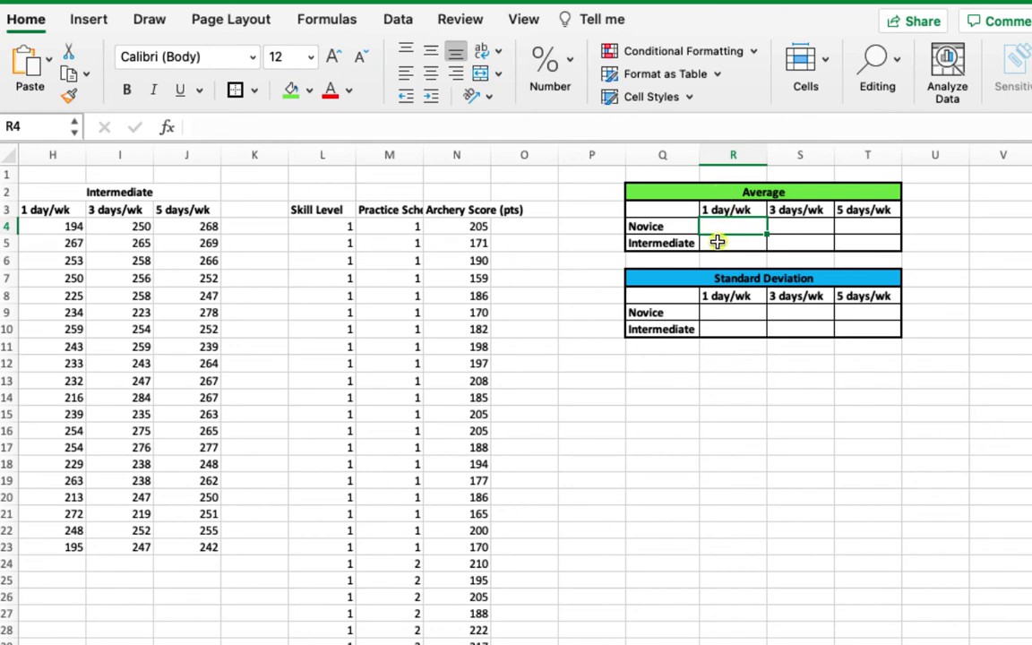
pyautogui.write('=average(')
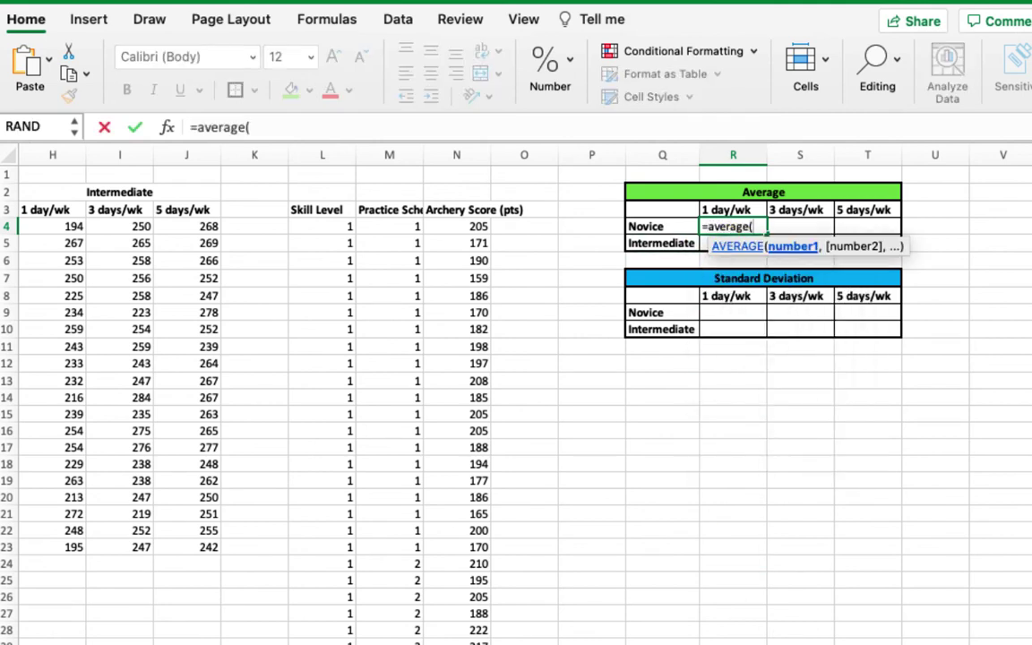
pyautogui.hscroll(-2, 516, 358)
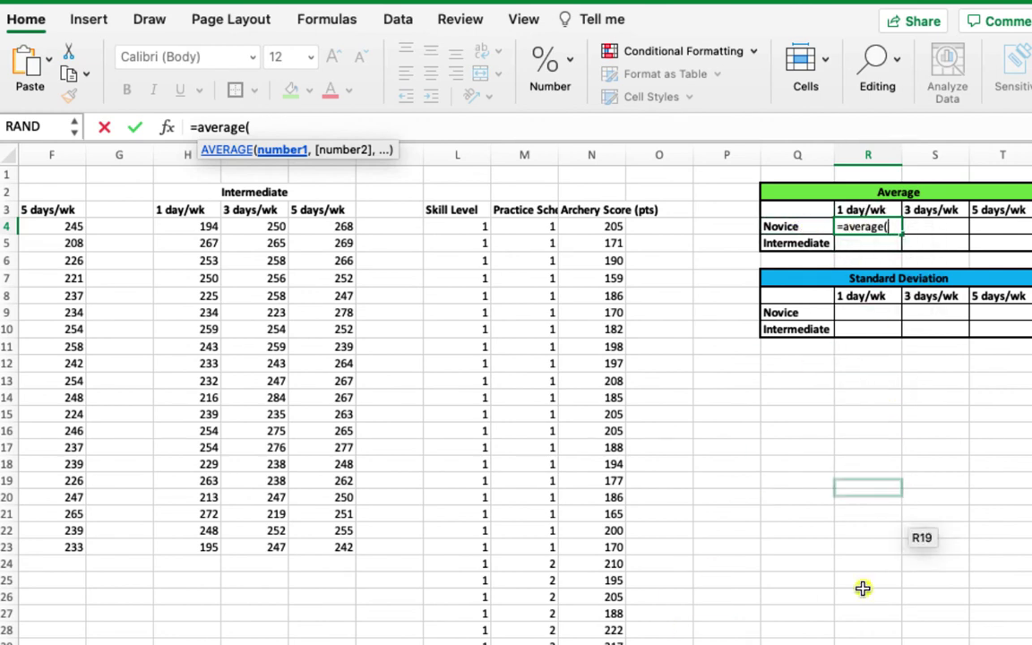
pyautogui.hscroll(-3, 516, 358)
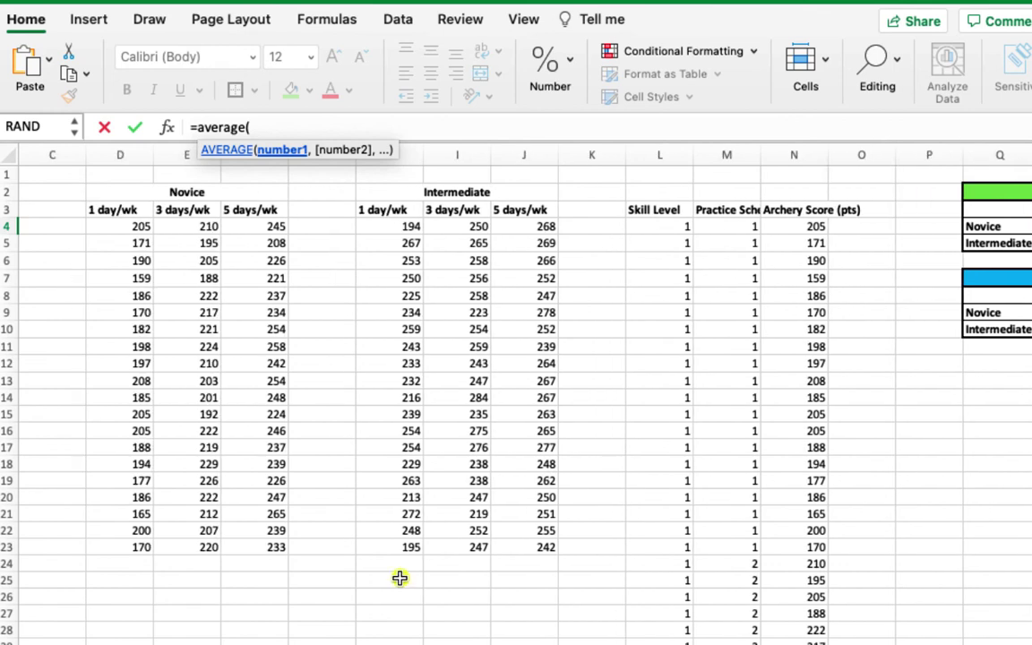
pyautogui.click(115, 226)
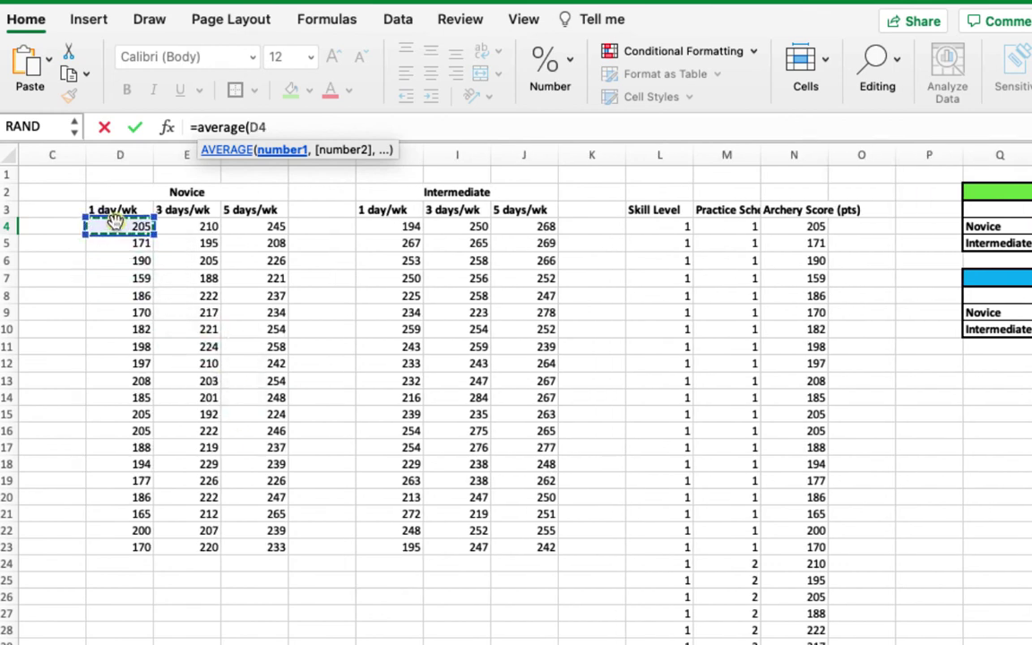
pyautogui.hotkey('ctrl', 'shift', 'Down')
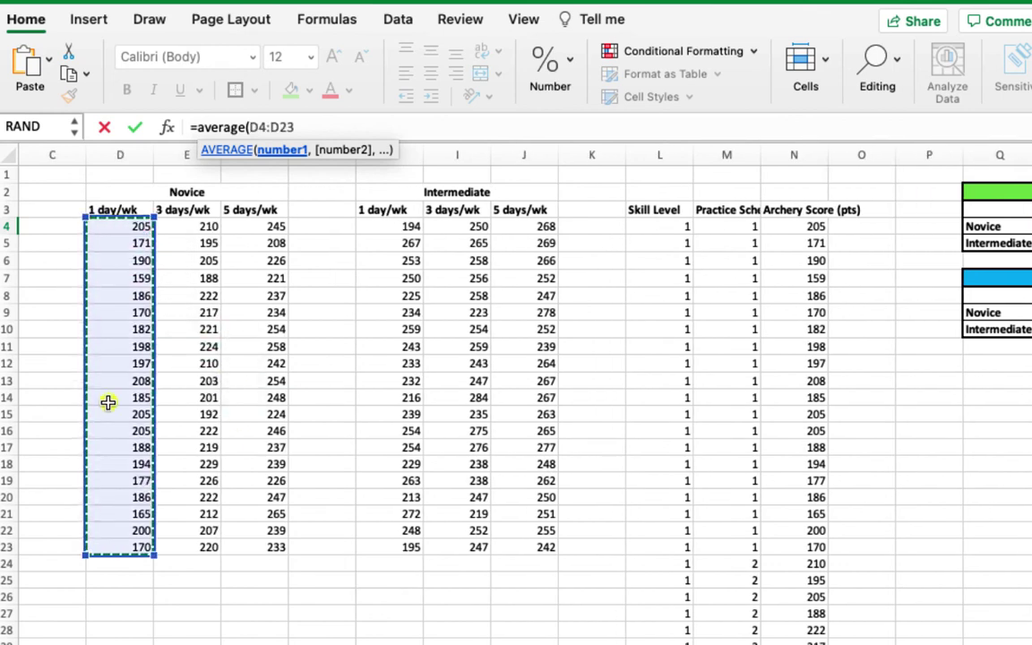
pyautogui.press('Return')
# Calculate the Intermediate 1 day/wk average in R5 with the AVERAGE function over H4:H23.
pyautogui.write('=')
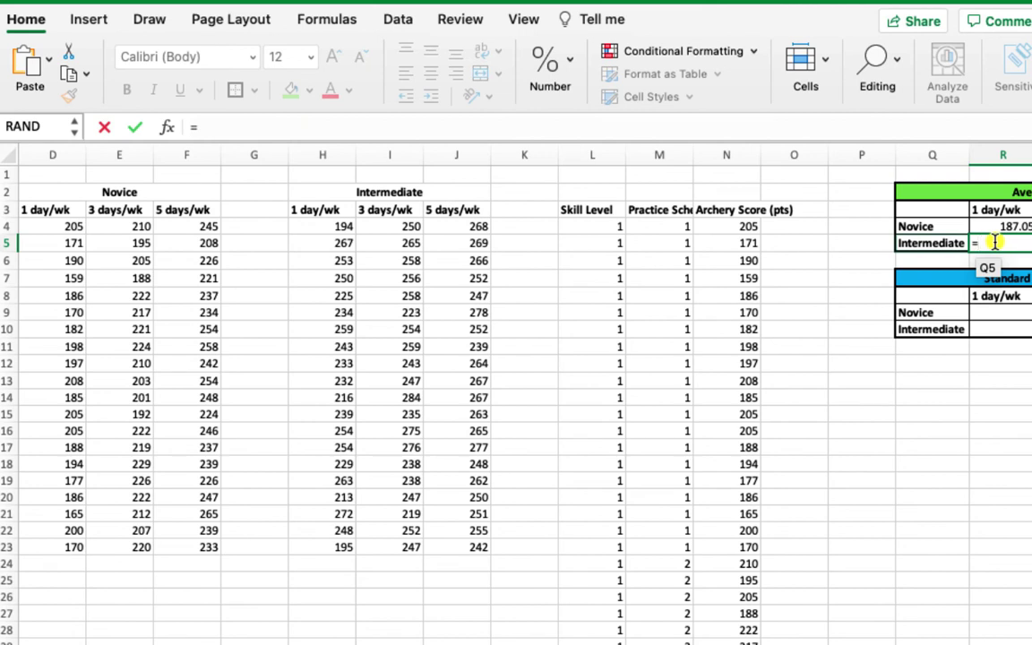
pyautogui.write('average(')
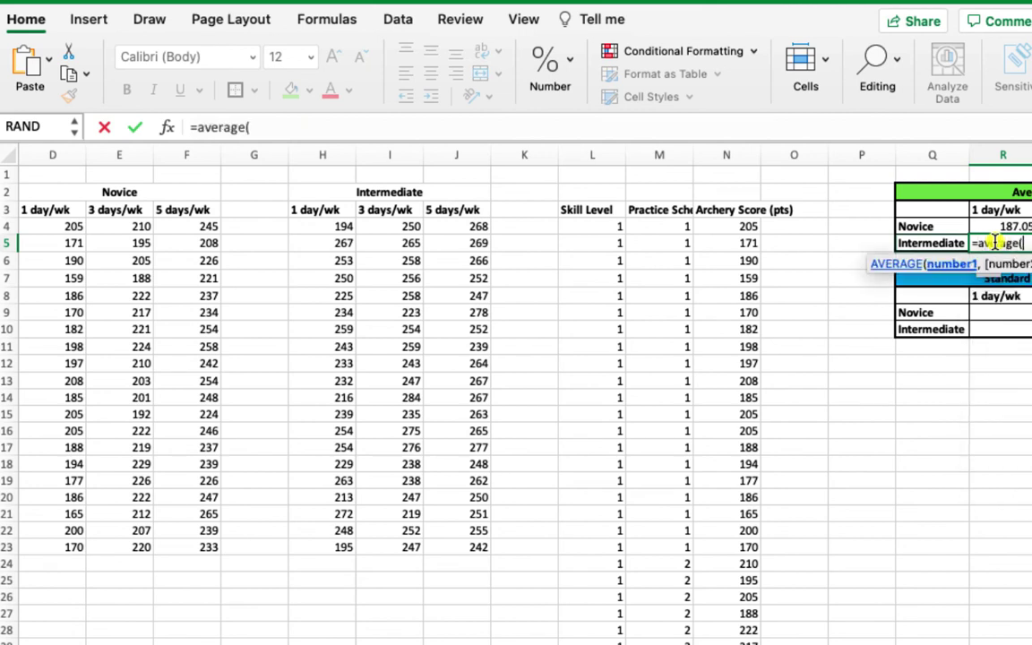
pyautogui.click(335, 228)
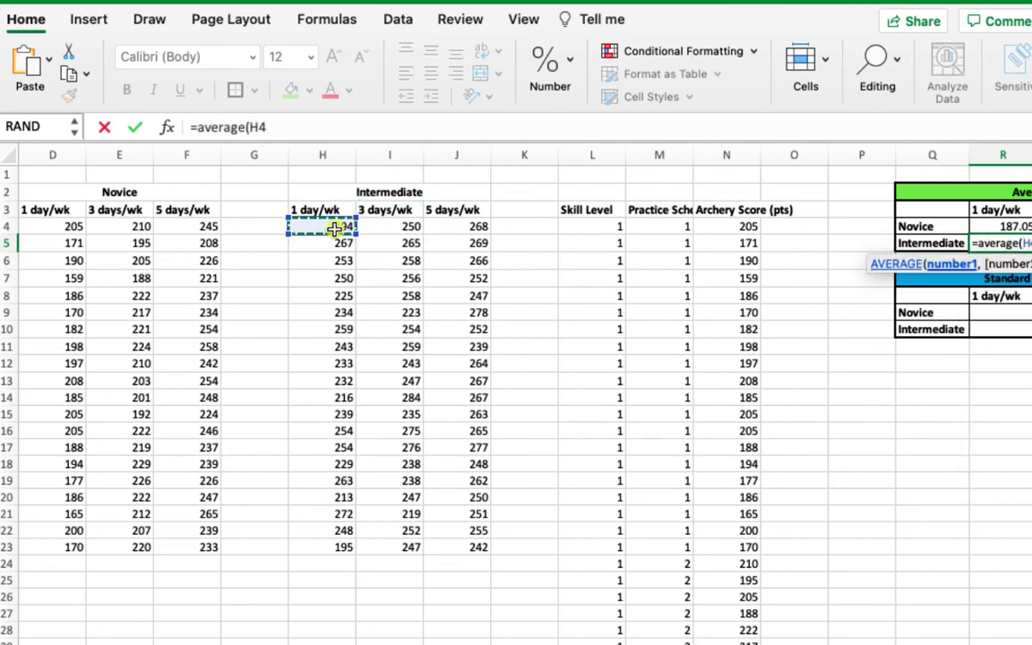
pyautogui.press('super+shift+Down')
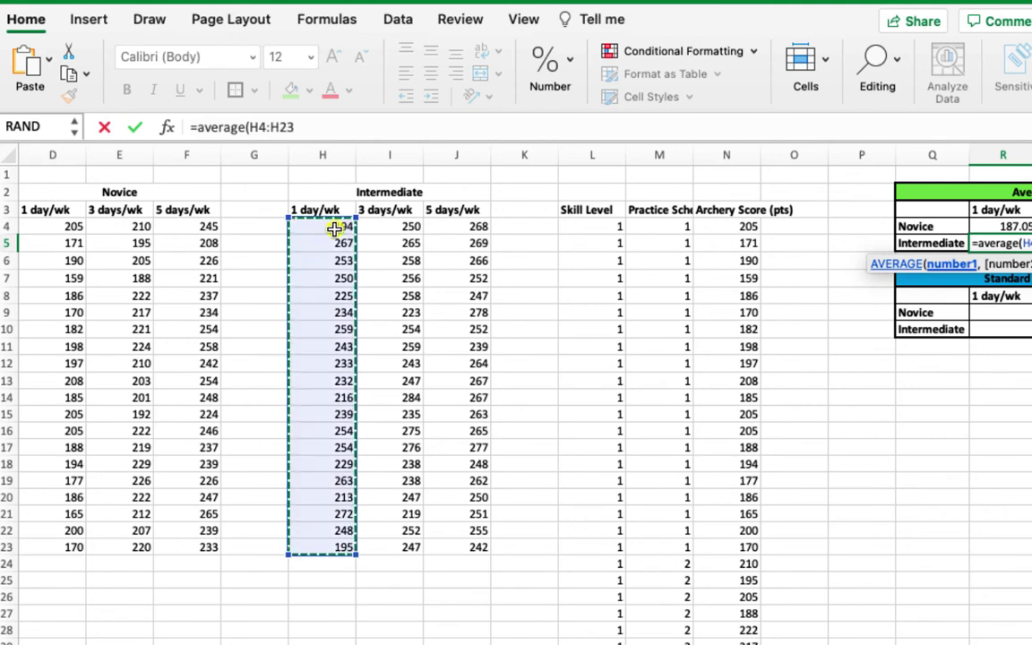
pyautogui.press('Return')
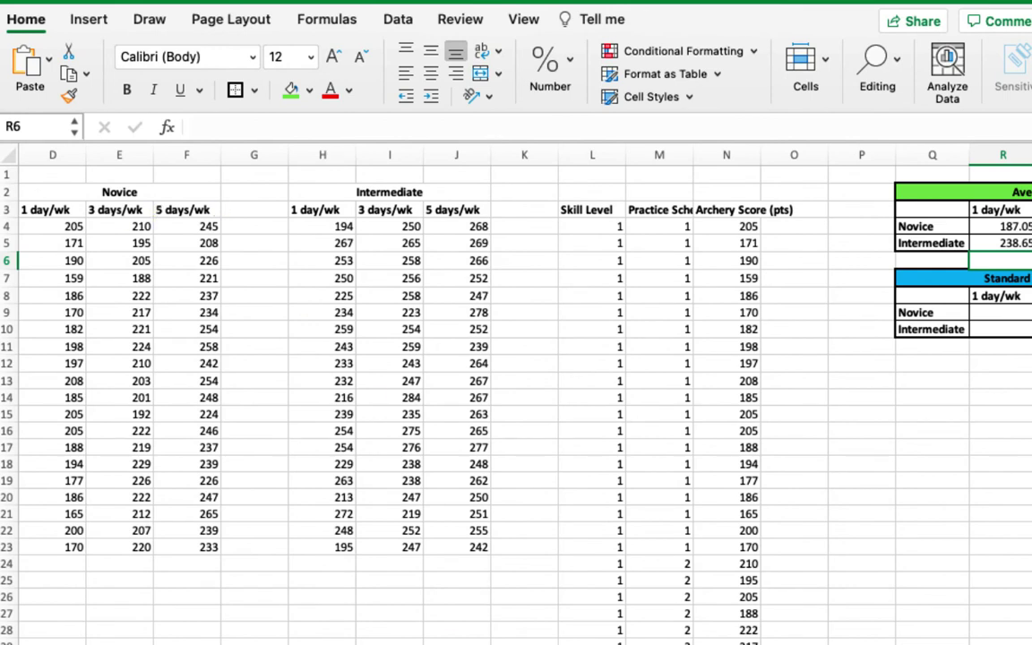
# Fill the two average formulas in R4:R5 across to the 3 days/wk and 5 days/wk columns.
pyautogui.hscroll(5, 515, 358)
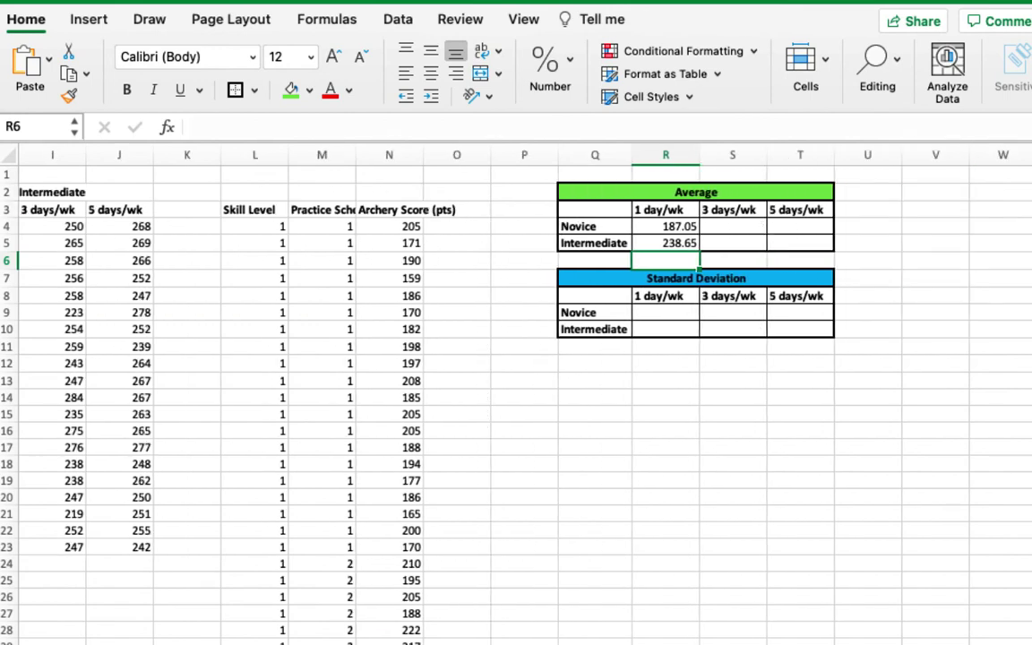
pyautogui.click(663, 231)
pyautogui.moveTo(663, 231); pyautogui.dragTo(811, 234)
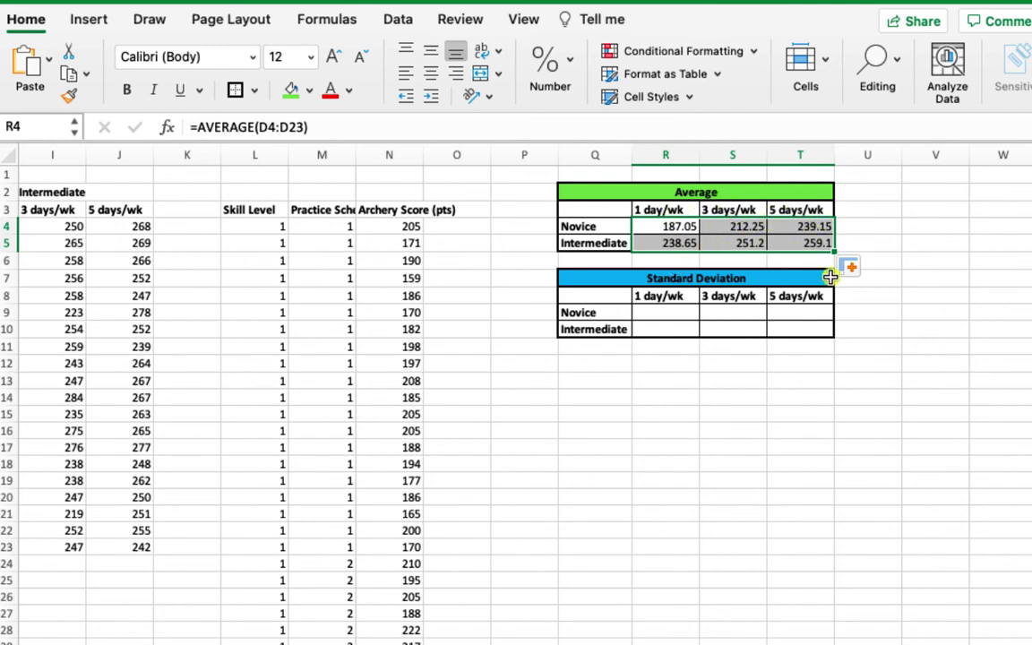
# Calculate the Novice 1 day/wk standard deviation in R9 with the STDEV function over D4:D23.
pyautogui.click(661, 312)
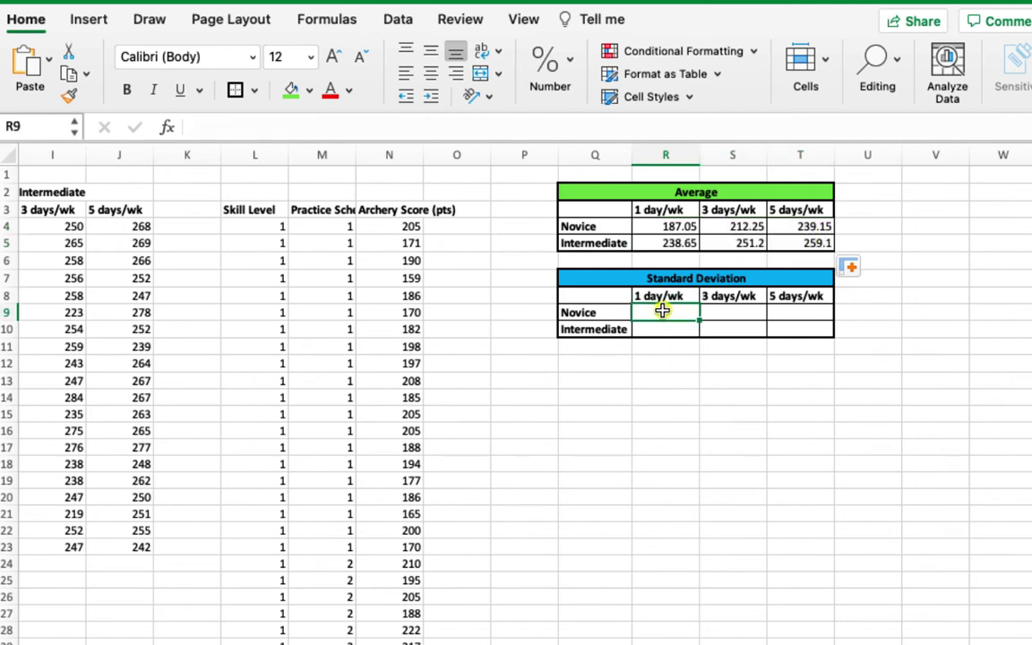
pyautogui.write('=stdev(')
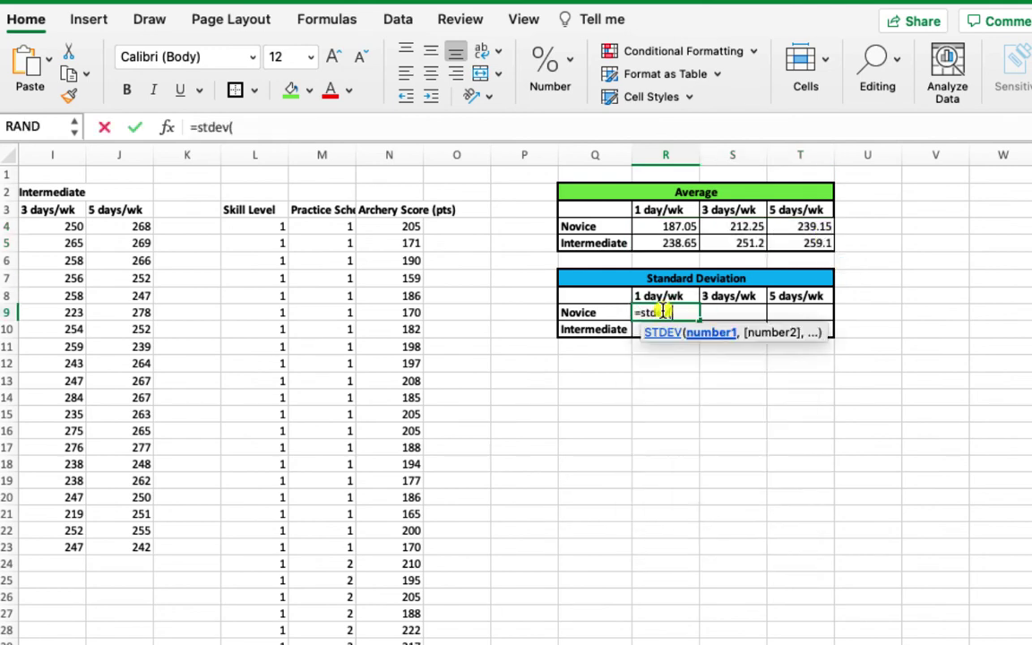
pyautogui.hscroll(-7, 516, 394)
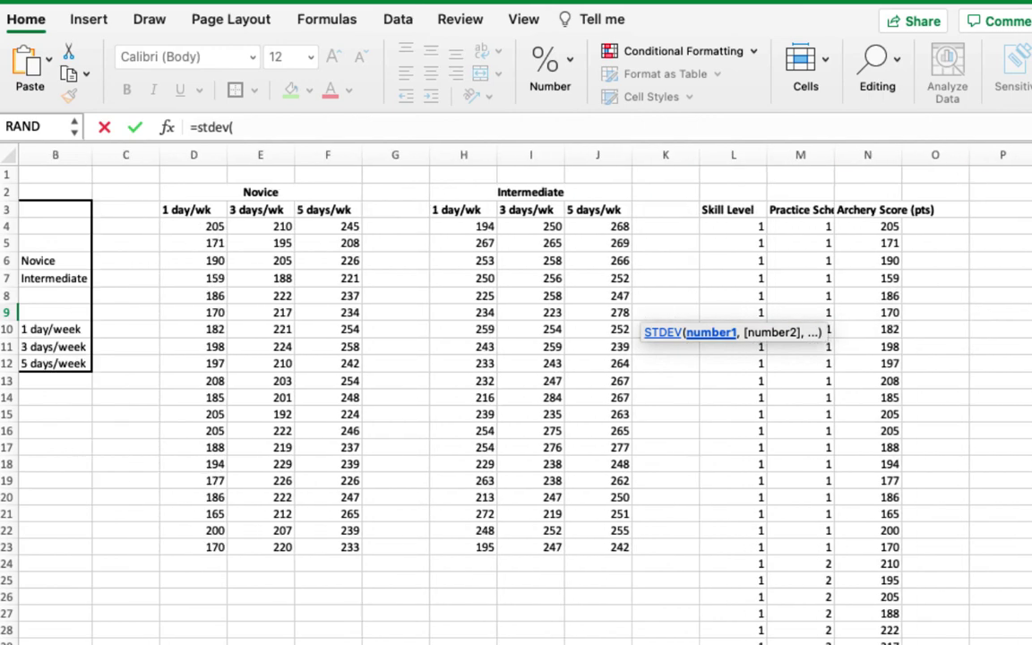
pyautogui.click(205, 226)
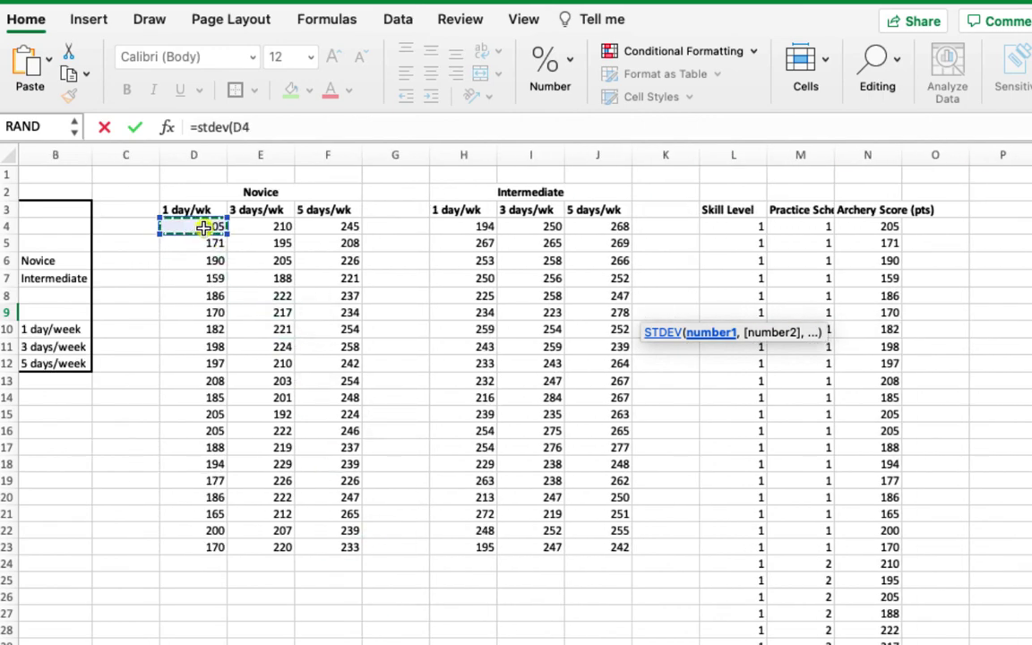
pyautogui.press('super+shift+Down')
pyautogui.press('Return')
# Calculate the Intermediate 1 day/wk standard deviation in R10 with the STDEV function over H4:H23.
pyautogui.write('=stdev(')
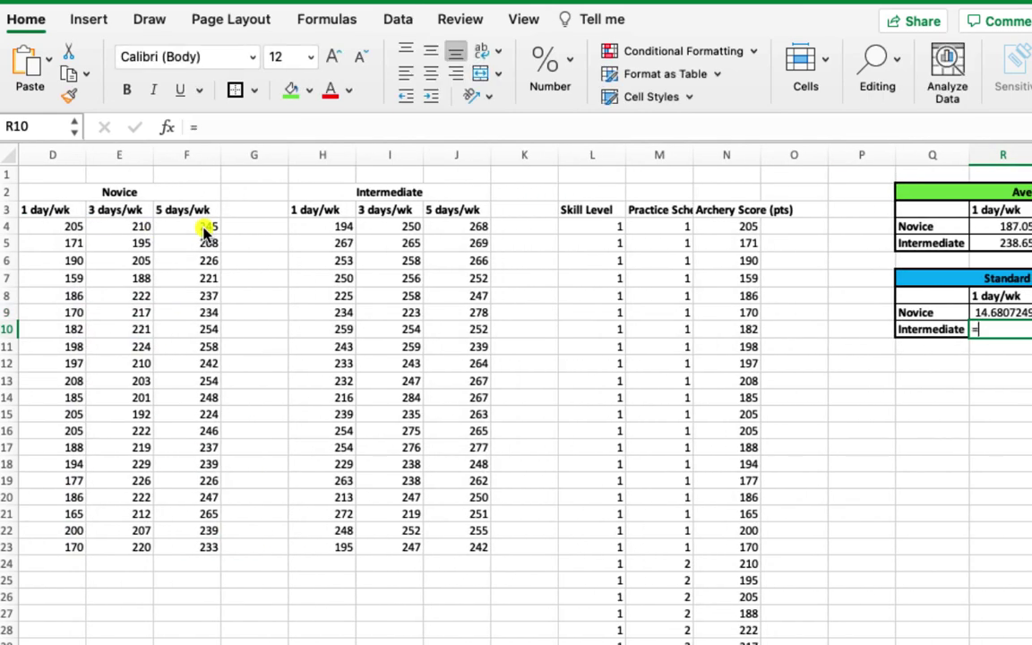
pyautogui.click(315, 225)
pyautogui.press('super+shift+Down')
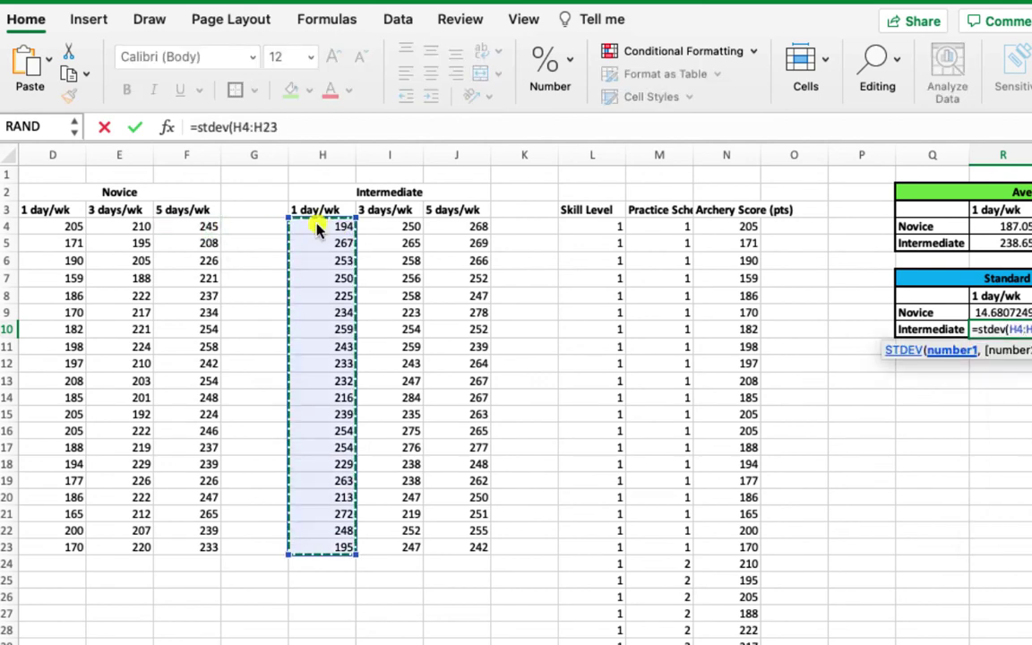
pyautogui.press('Return')
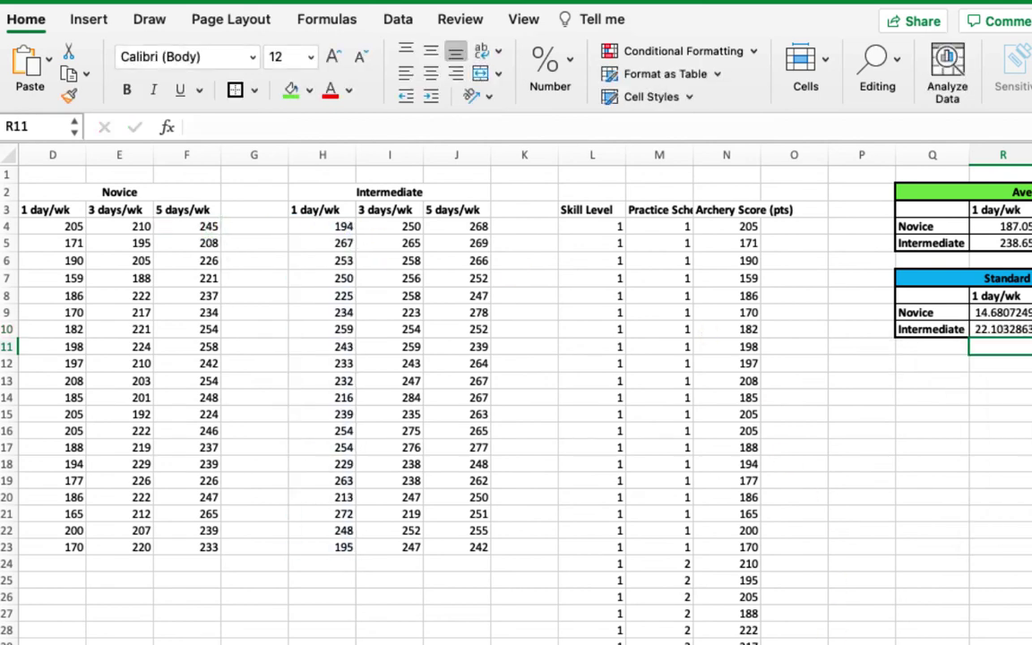
# Reduce the standard deviations in R9:R10 to three decimal places.
pyautogui.hscroll(5, 515, 394)
pyautogui.moveTo(593, 312); pyautogui.dragTo(598, 330)
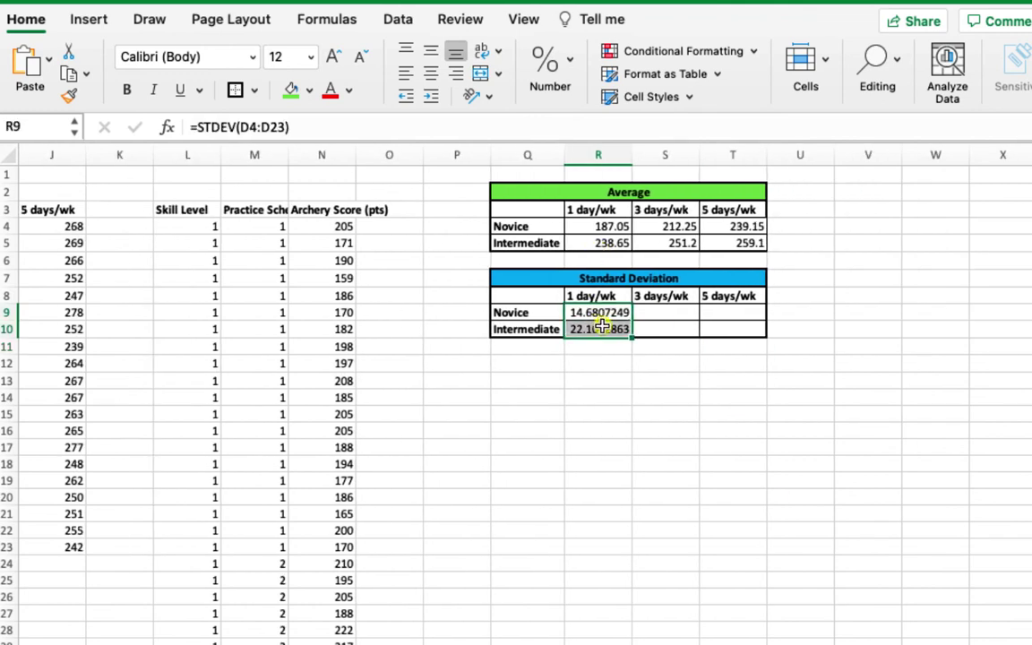
pyautogui.click(554, 81)
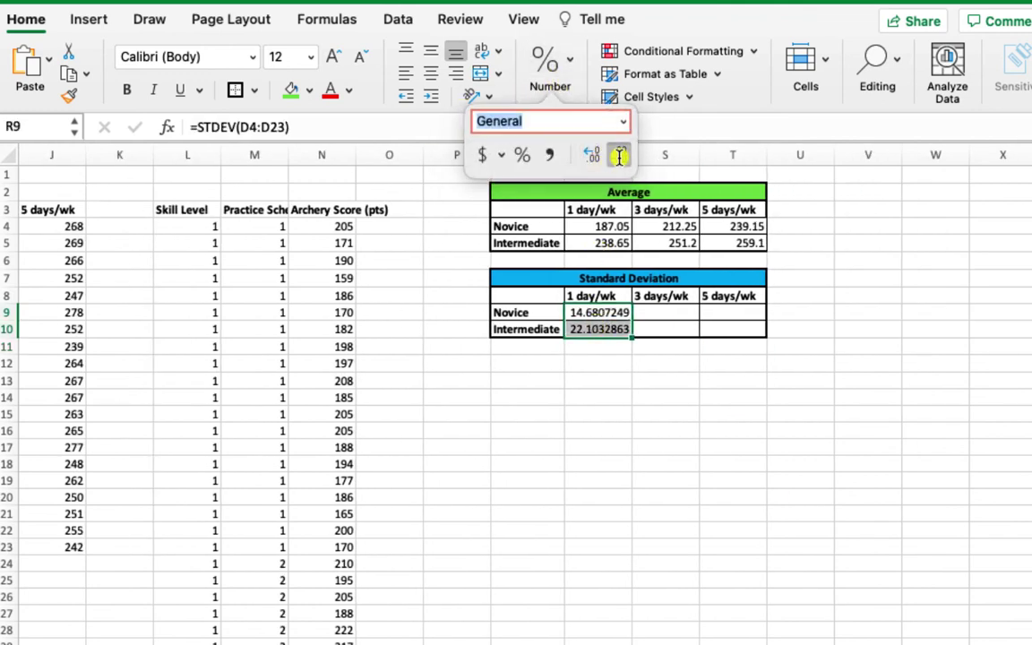
pyautogui.click(620, 156)
pyautogui.click(620, 155)
pyautogui.click(619, 156)
pyautogui.click(620, 156)
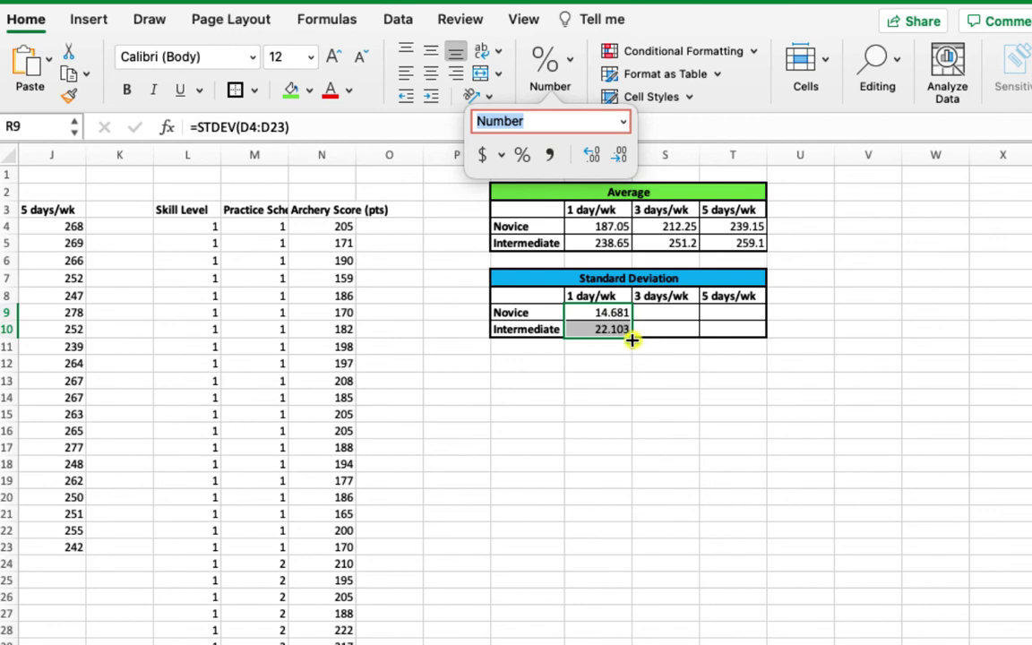
# Fill the standard deviation formulas in R9:R10 across to the 3 days/wk and 5 days/wk columns.
pyautogui.moveTo(632, 340); pyautogui.dragTo(769, 342)
pyautogui.click(755, 370)
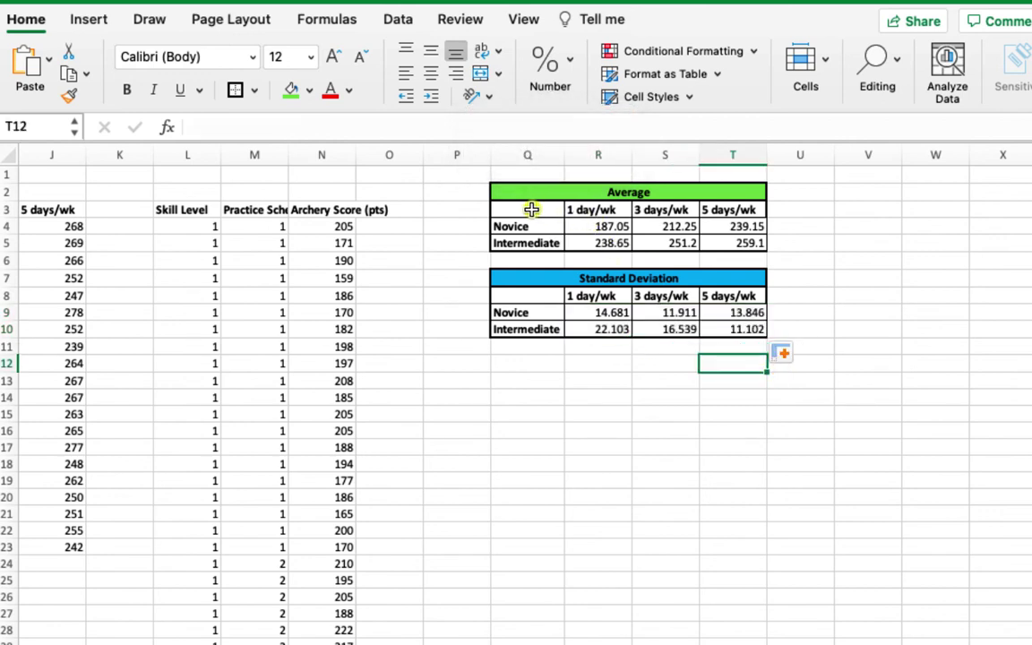
# Insert a clustered column chart of the averages in Q3:T5 and place it below the Standard Deviation table.
pyautogui.moveTo(529, 211); pyautogui.dragTo(718, 238)
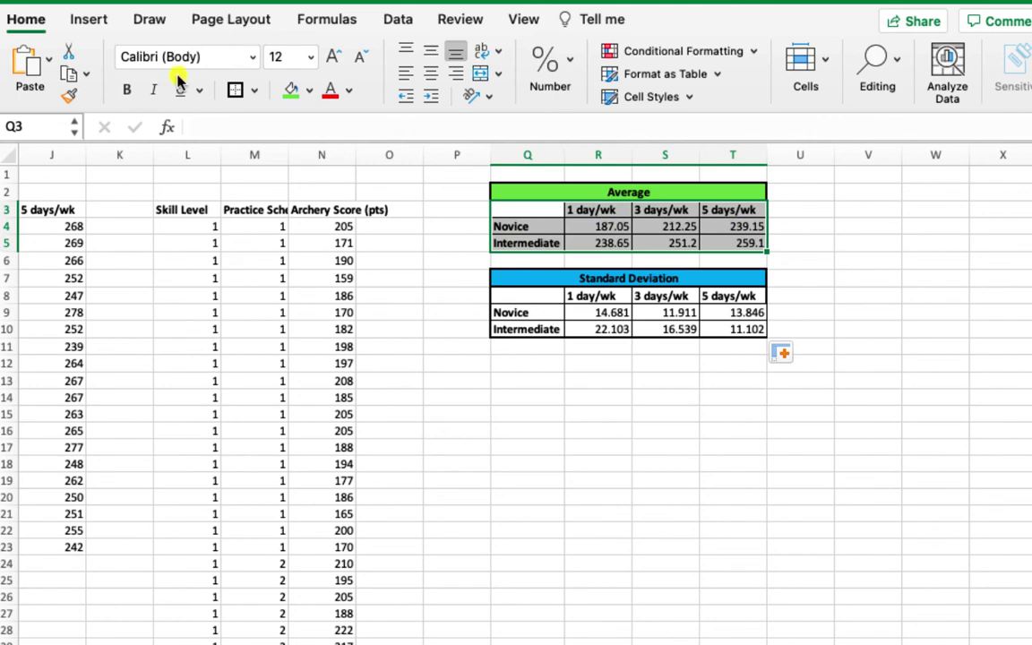
pyautogui.click(102, 27)
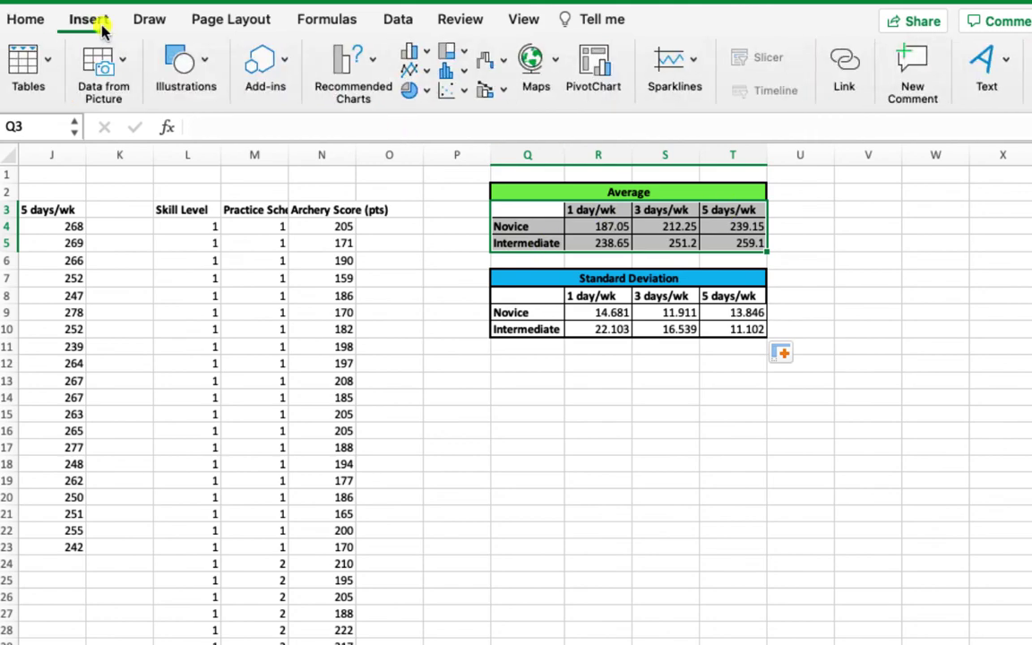
pyautogui.click(419, 54)
pyautogui.click(434, 103)
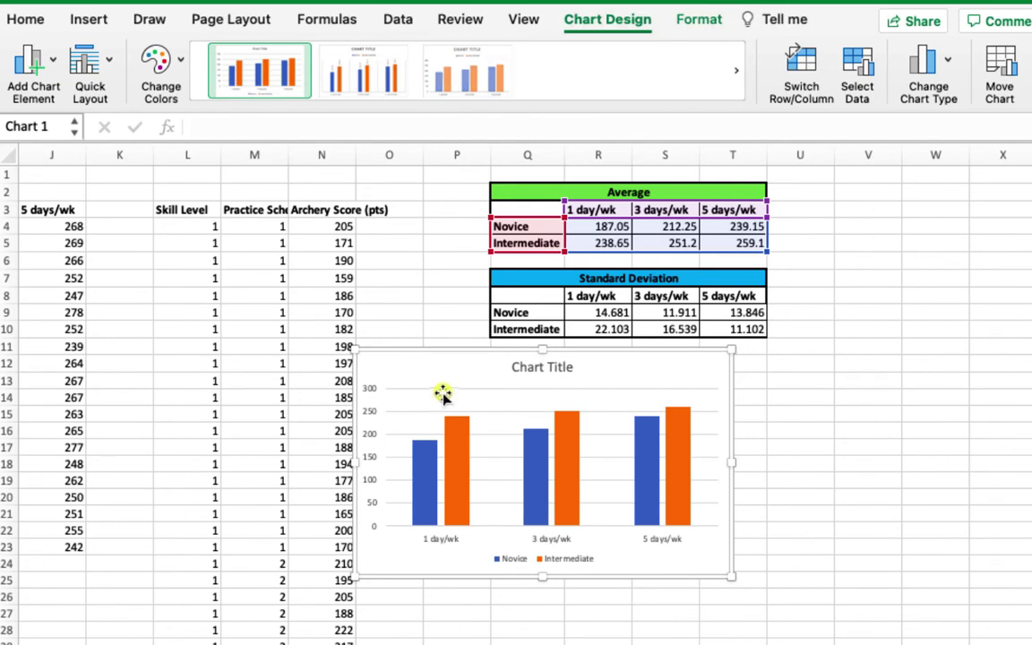
pyautogui.moveTo(419, 355); pyautogui.dragTo(494, 369)
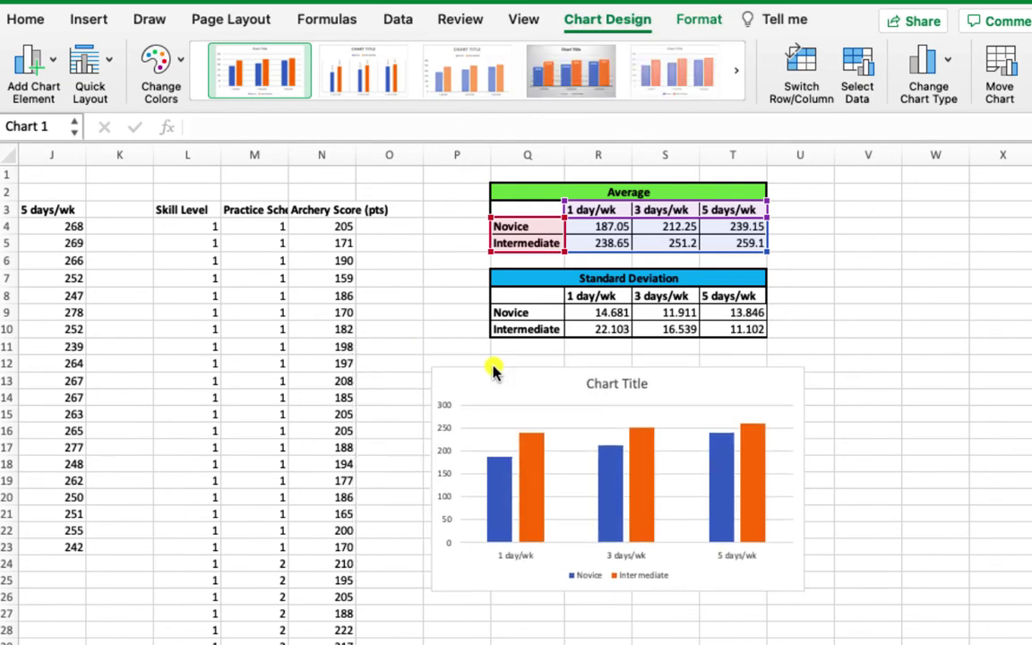
# Add primary horizontal and primary vertical axis titles to the averages chart.
pyautogui.click(33, 61)
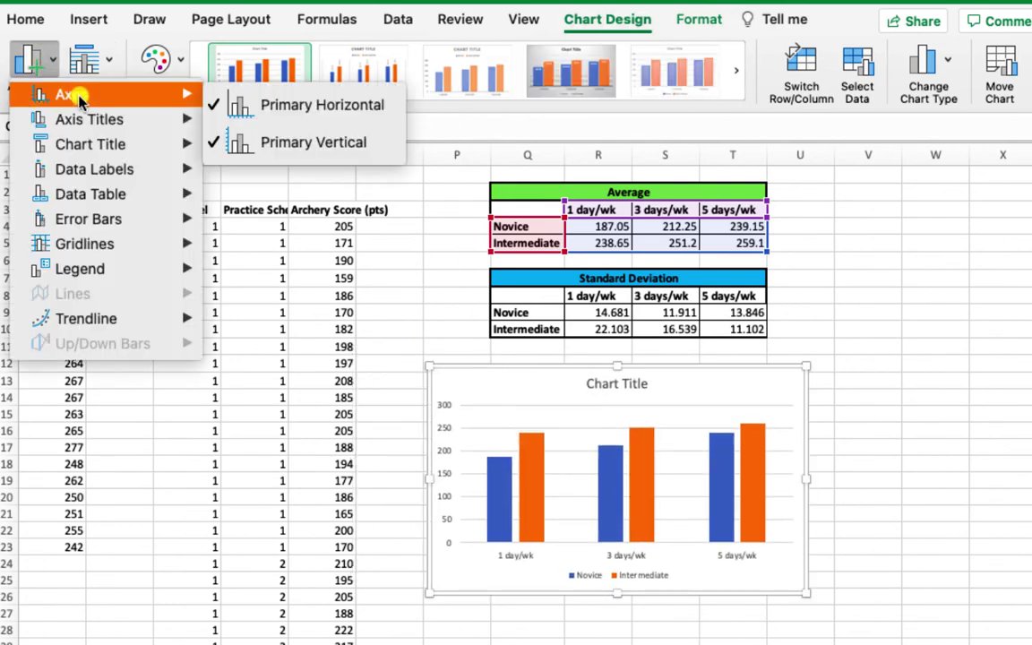
pyautogui.moveTo(101, 120)
pyautogui.click(248, 129)
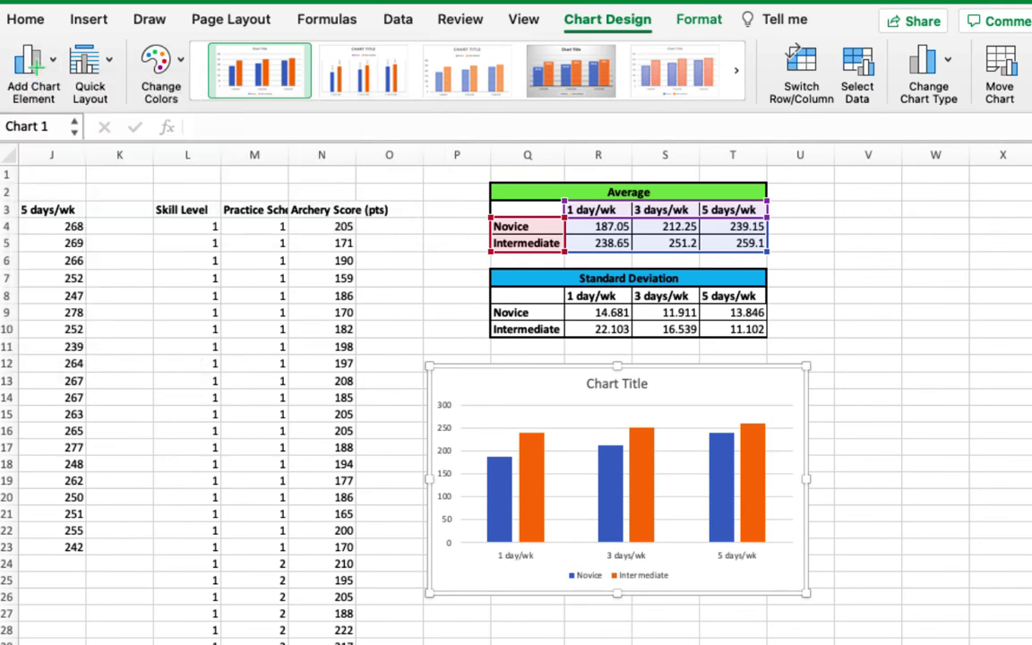
pyautogui.click(33, 61)
pyautogui.click(291, 168)
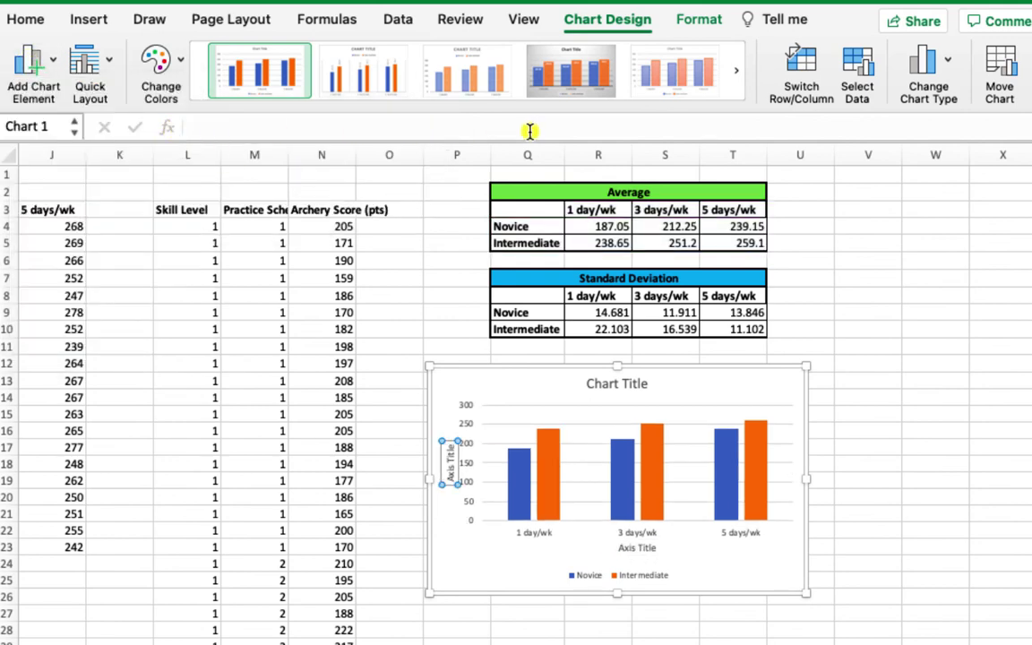
pyautogui.click(44, 69)
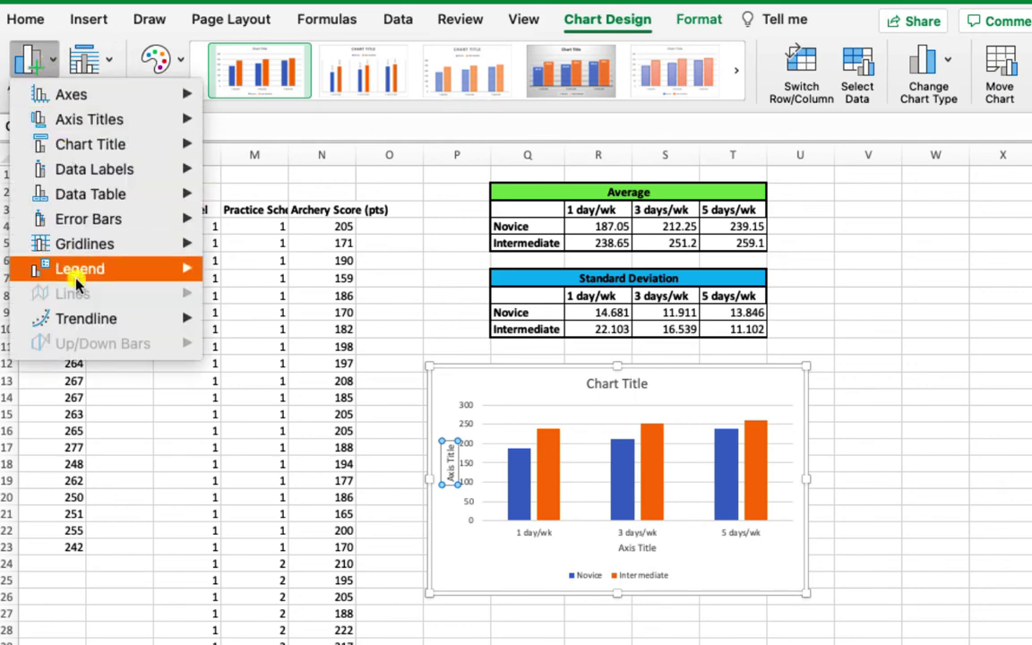
pyautogui.moveTo(130, 224)
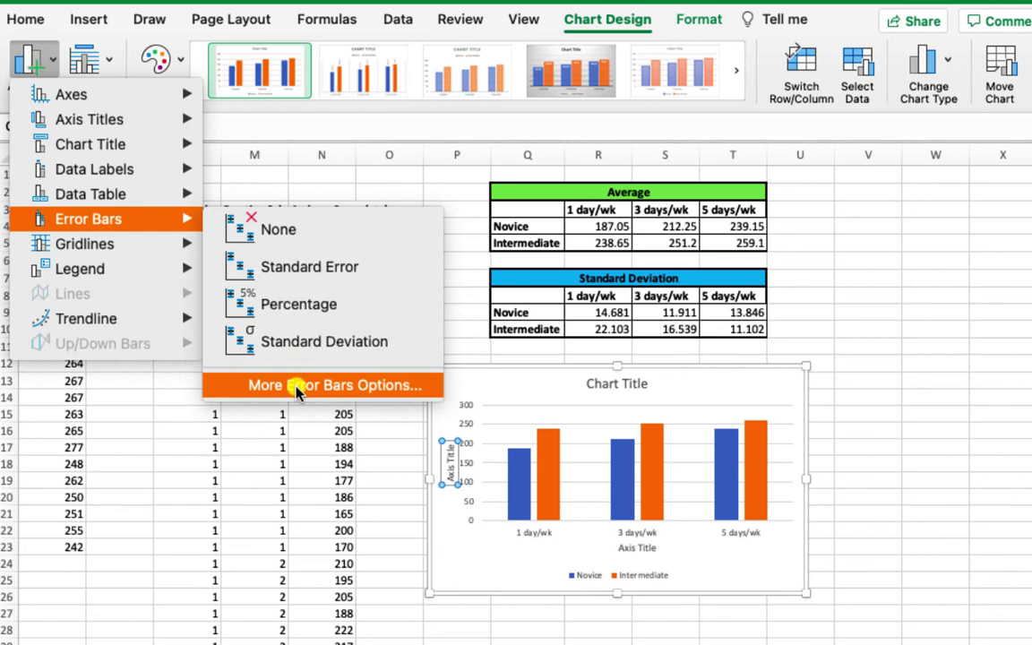
pyautogui.click(549, 375)
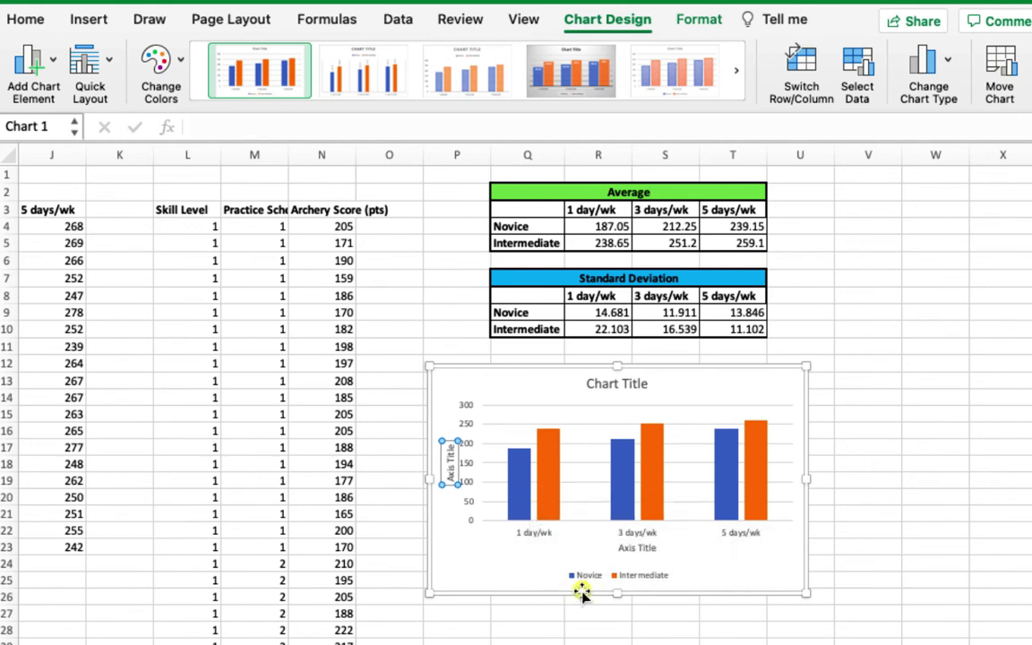
pyautogui.click(517, 487)
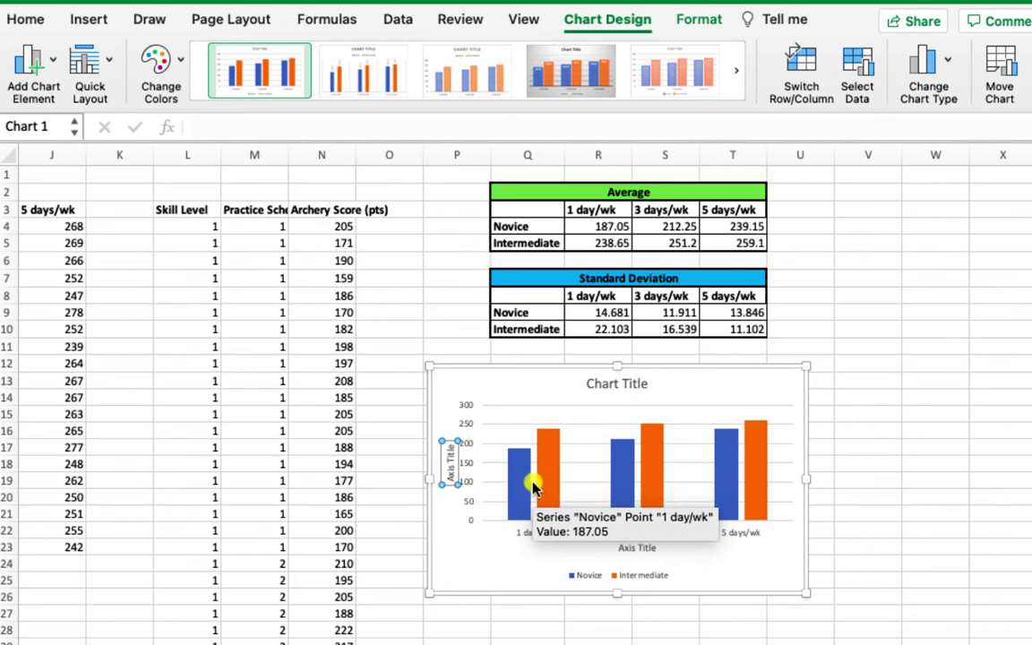
pyautogui.moveTo(550, 484)
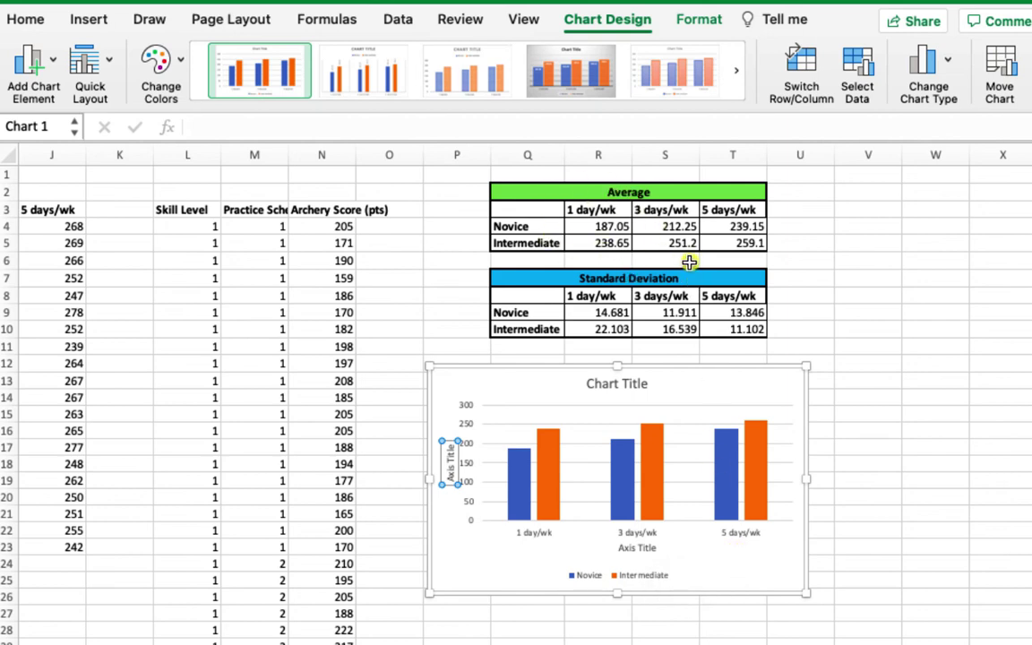
# Try switching the chart's rows and columns to group by skill level, and restore the grouping by practice schedule.
pyautogui.click(801, 65)
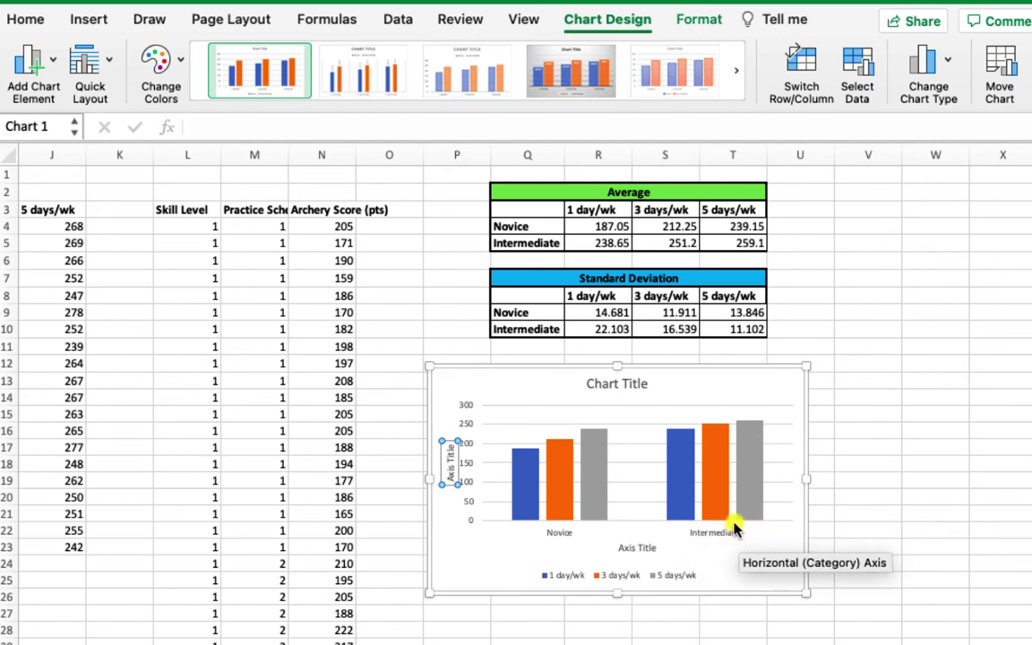
pyautogui.moveTo(723, 514)
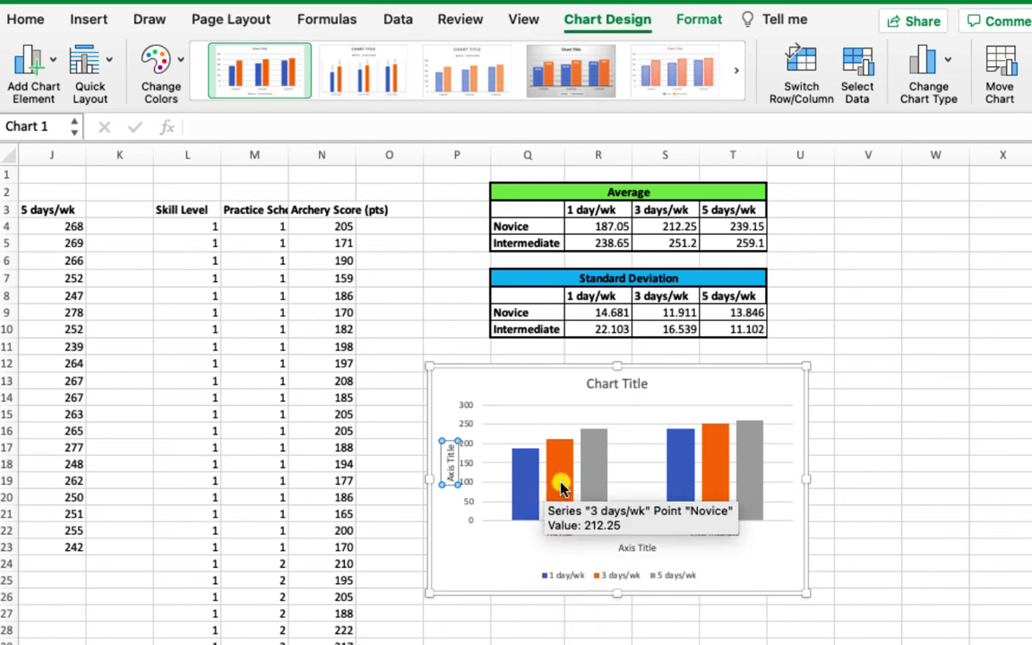
pyautogui.moveTo(595, 484)
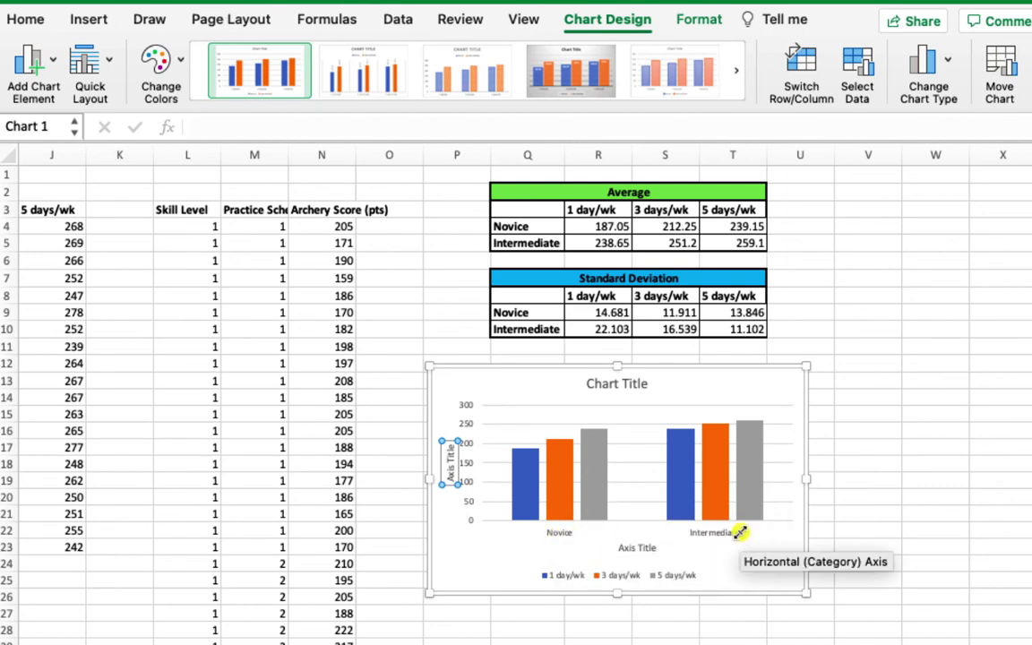
pyautogui.click(802, 65)
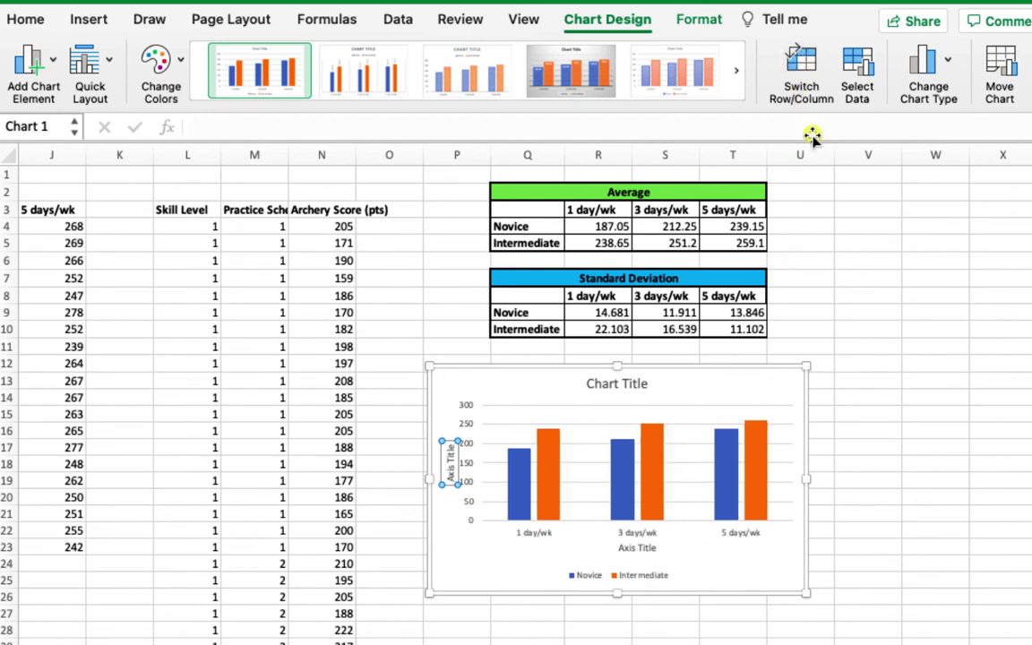
pyautogui.click(634, 549)
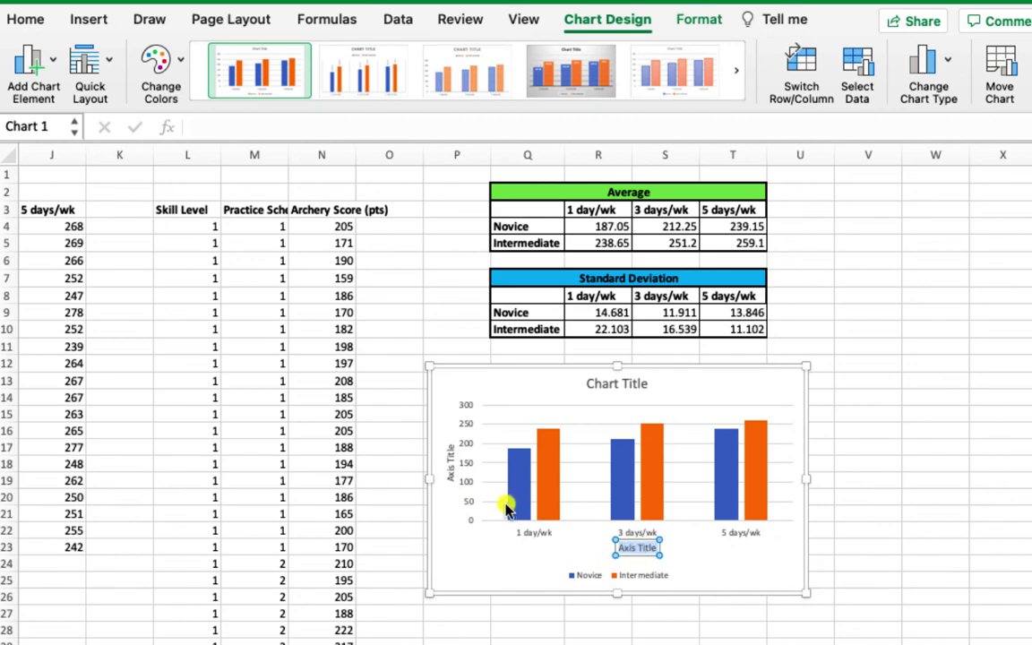
pyautogui.click(449, 464)
pyautogui.doubleClick(449, 464)
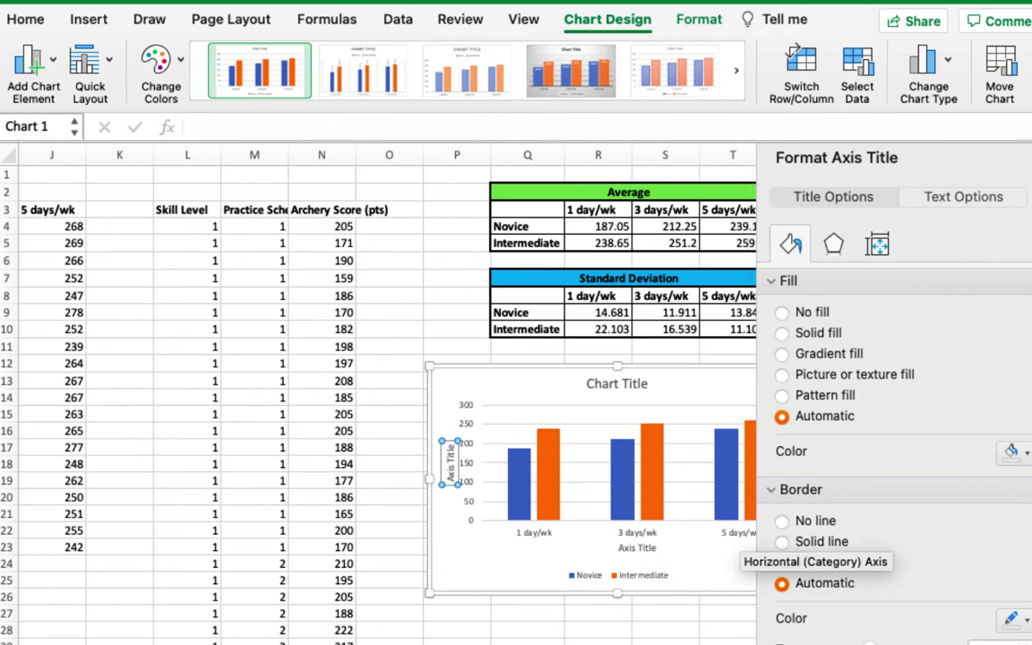
pyautogui.press('super+1')
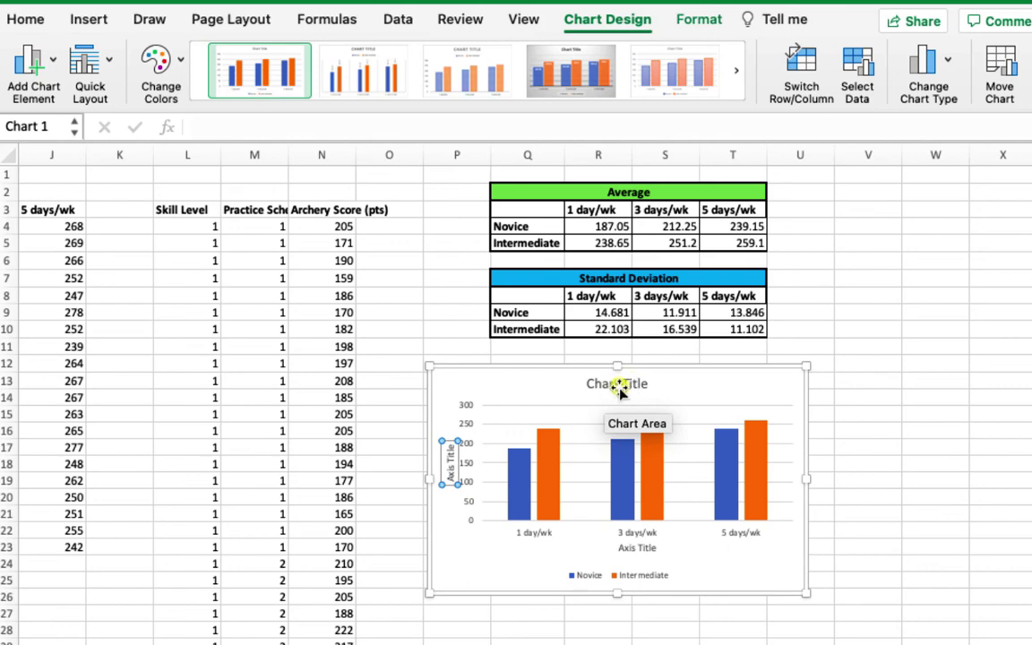
# Add error bars to the Novice series with a custom error amount.
pyautogui.click(41, 101)
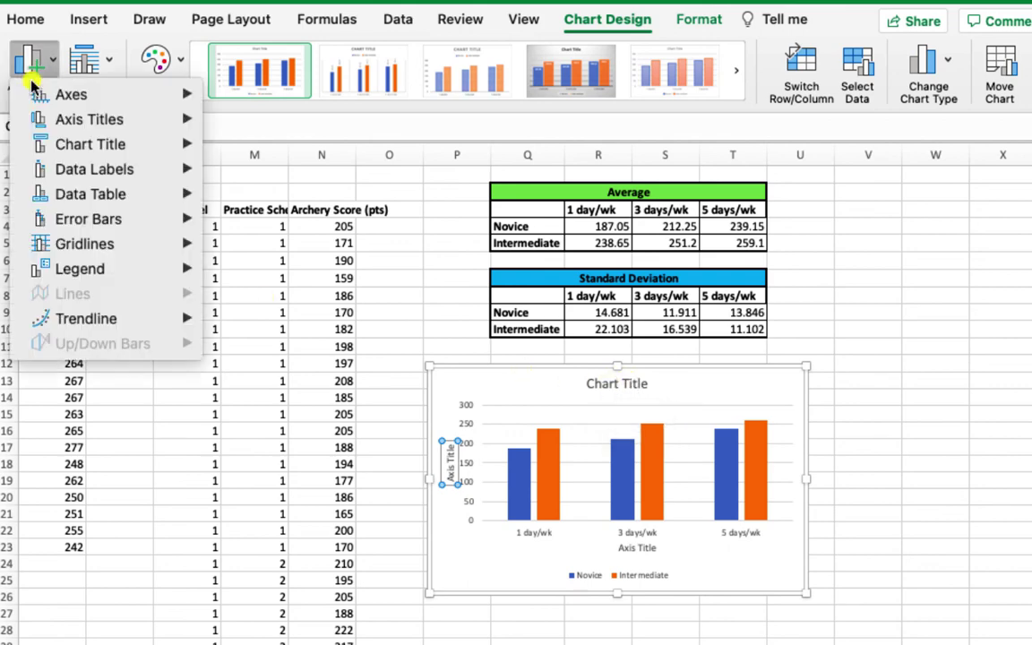
pyautogui.moveTo(129, 223)
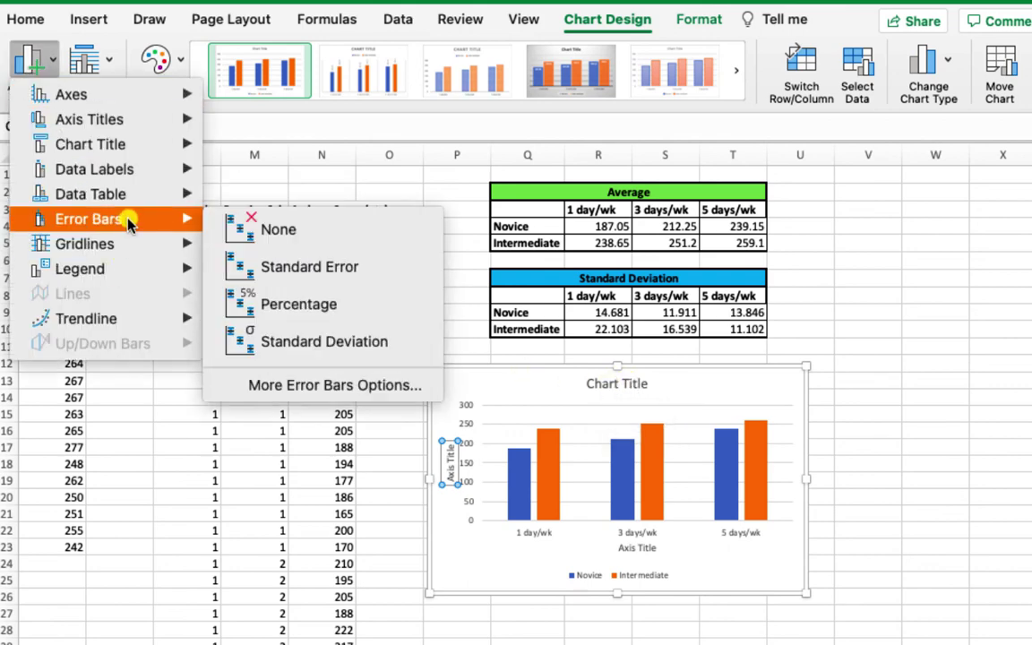
pyautogui.click(291, 387)
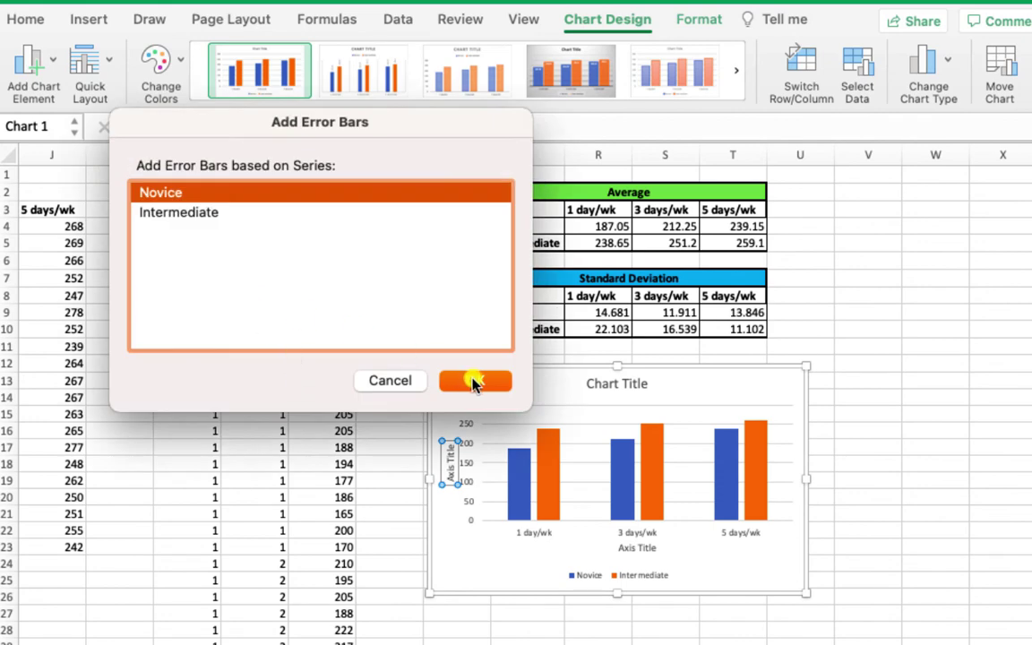
pyautogui.click(477, 381)
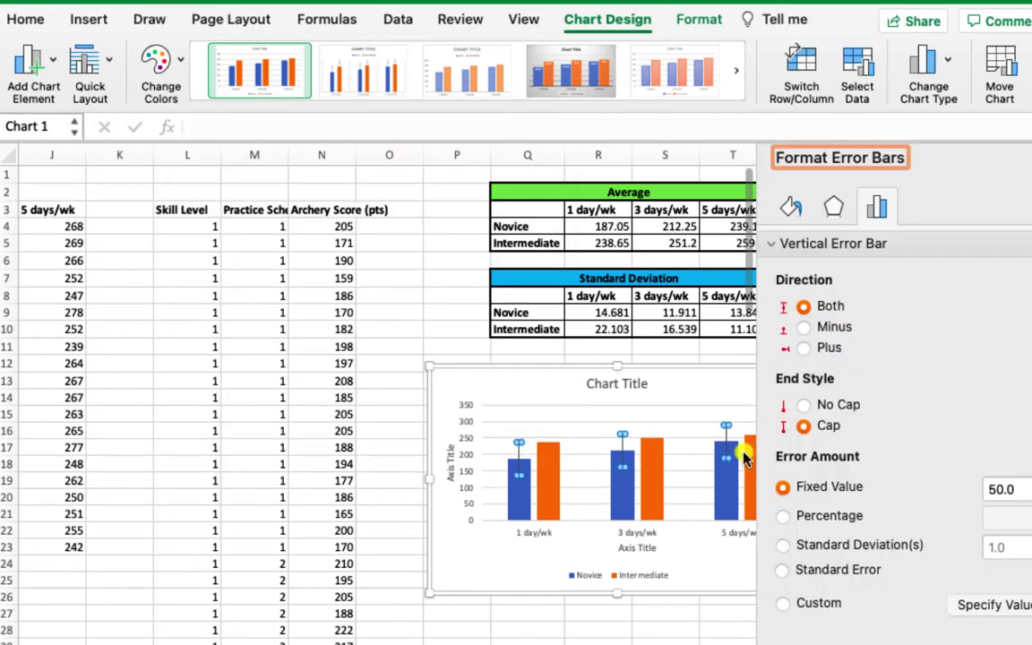
pyautogui.click(783, 603)
# Set both the positive and negative Novice error values to the standard deviations in R9:T9.
pyautogui.click(990, 604)
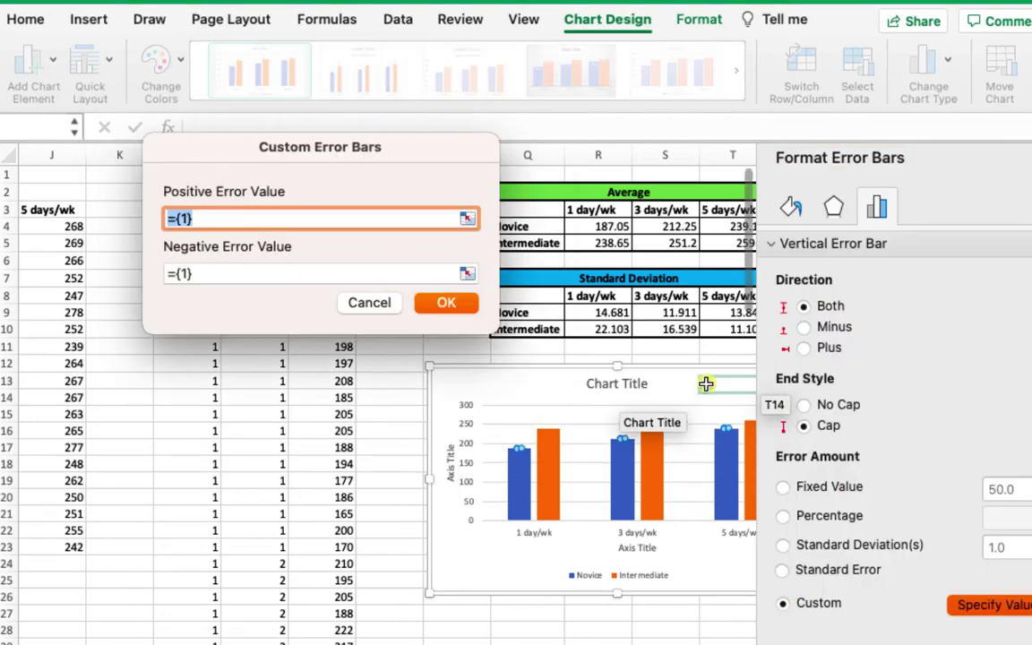
pyautogui.click(467, 217)
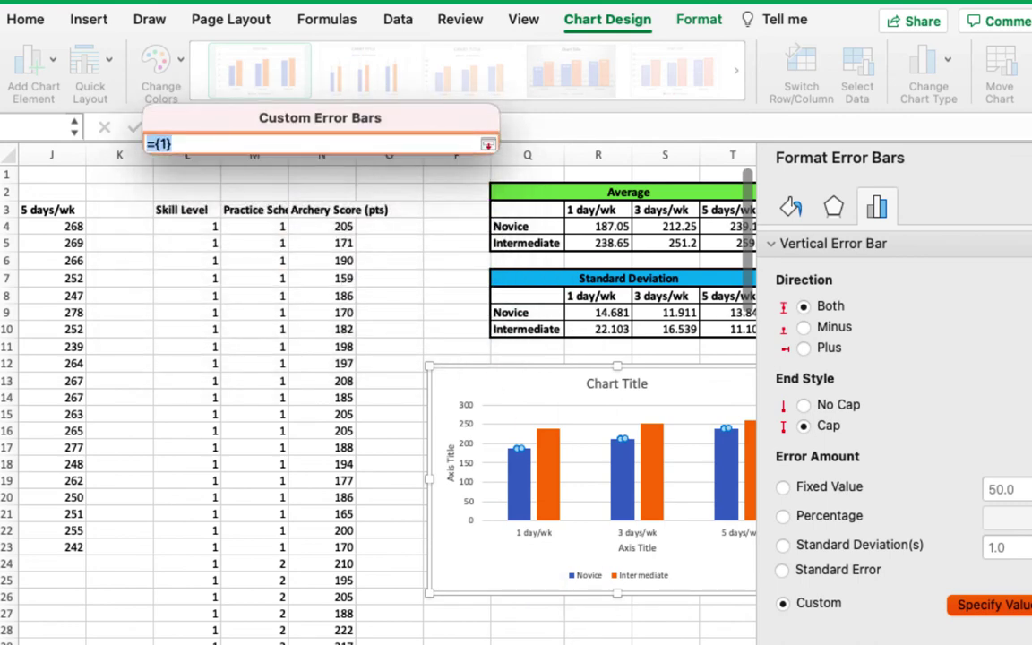
pyautogui.hscroll(3, 447, 358)
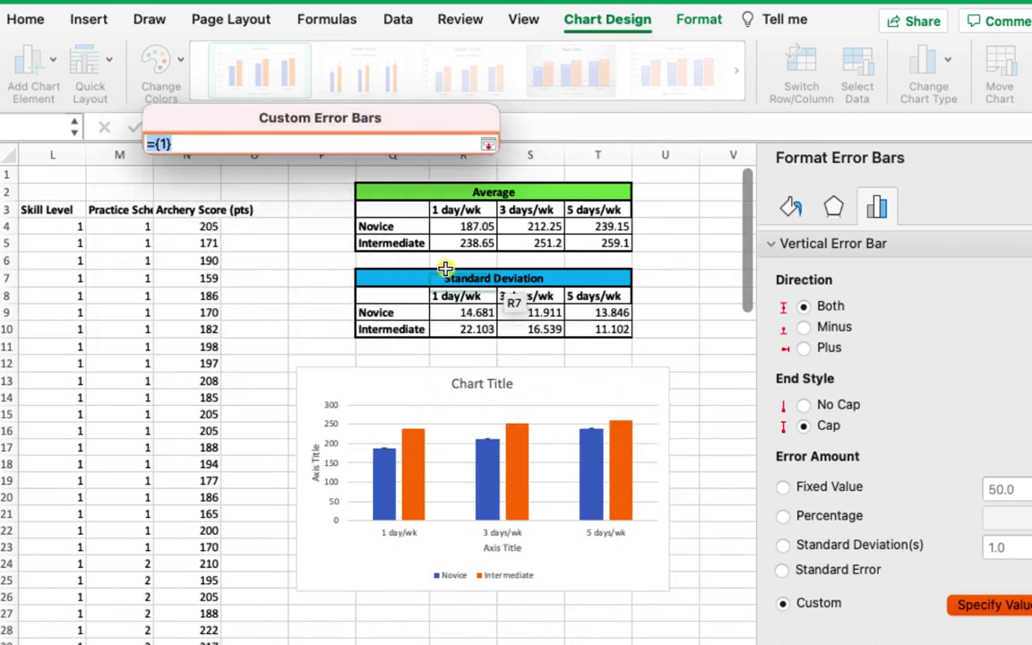
pyautogui.moveTo(459, 313); pyautogui.dragTo(595, 316)
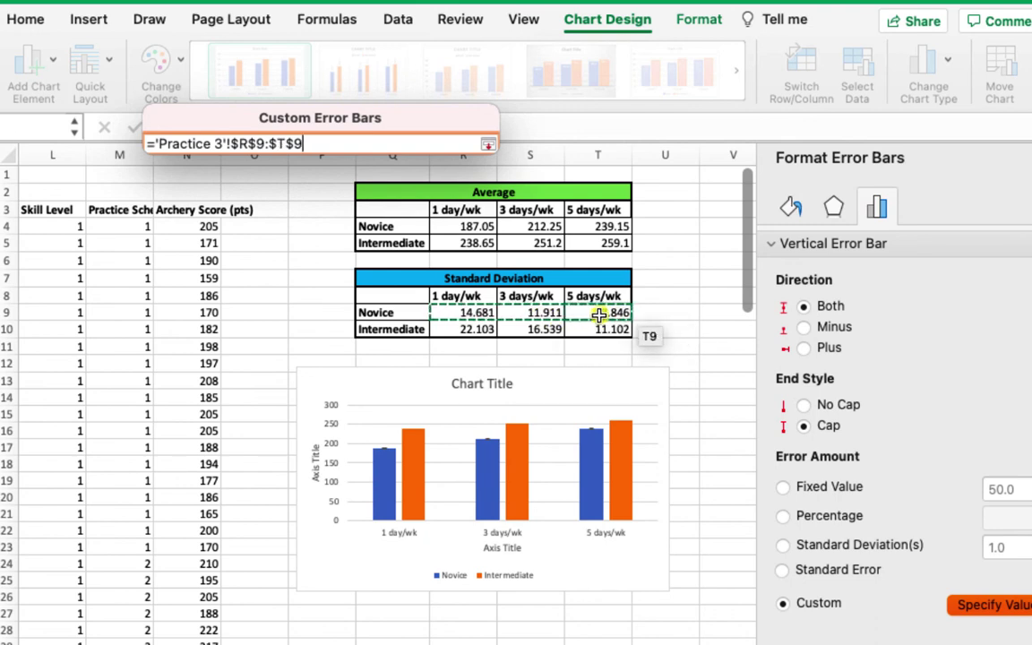
pyautogui.press('Return')
pyautogui.click(467, 272)
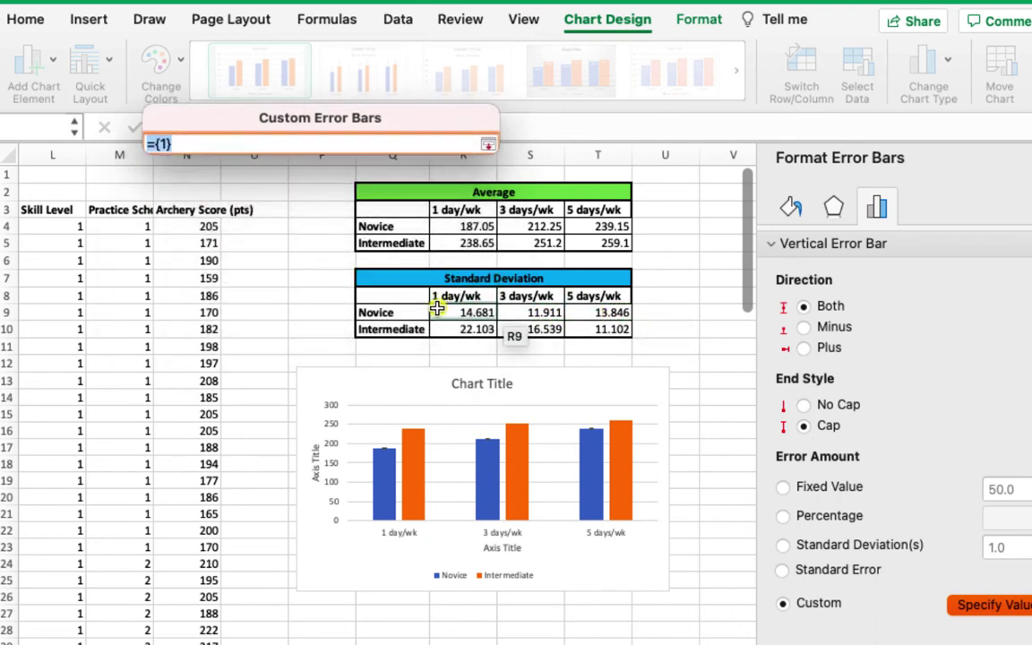
pyautogui.moveTo(441, 312); pyautogui.dragTo(595, 314)
pyautogui.press('Return')
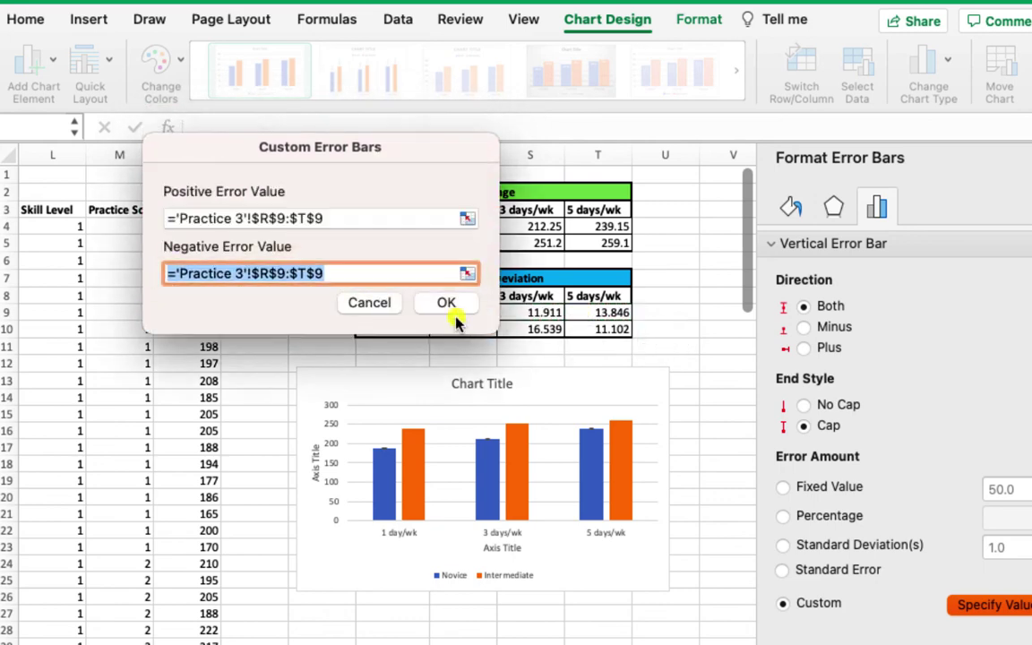
pyautogui.click(453, 305)
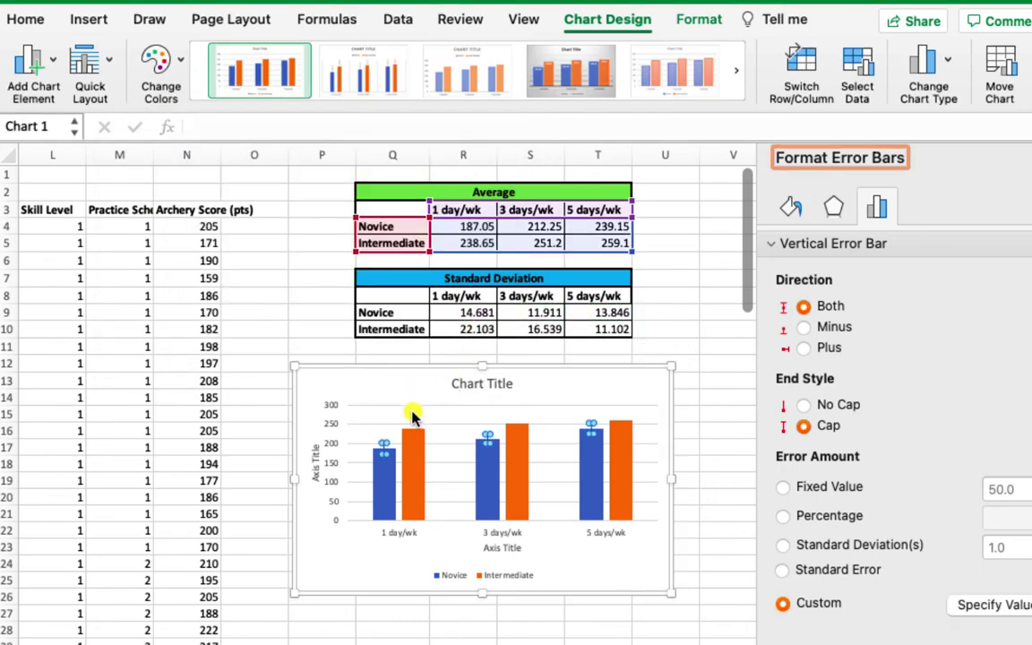
# Add error bars to the Intermediate series with a custom error amount.
pyautogui.click(414, 450)
pyautogui.click(40, 64)
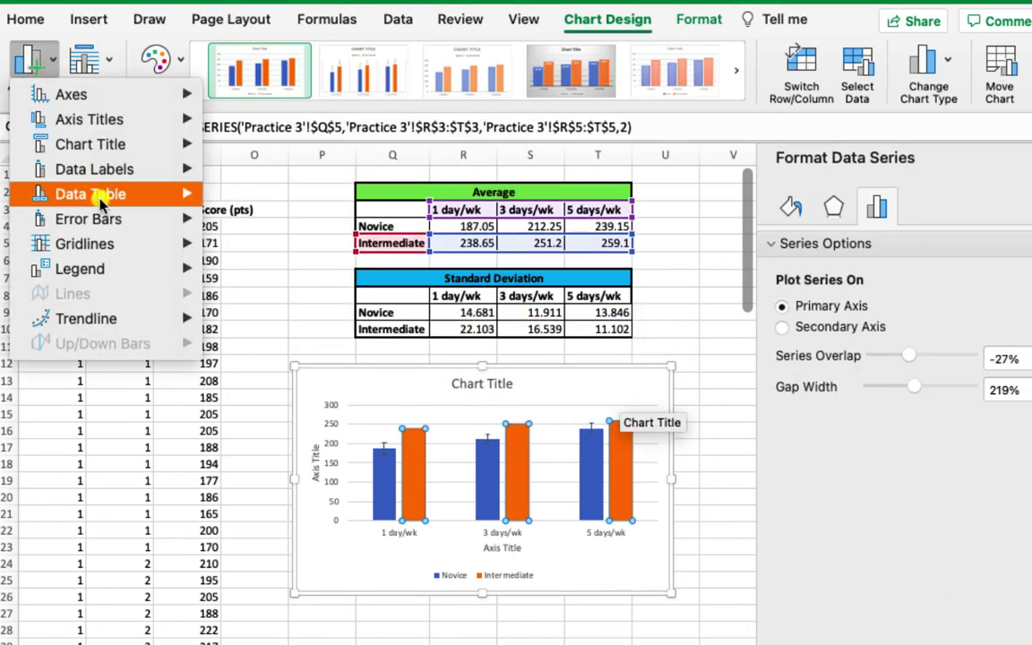
pyautogui.moveTo(140, 220)
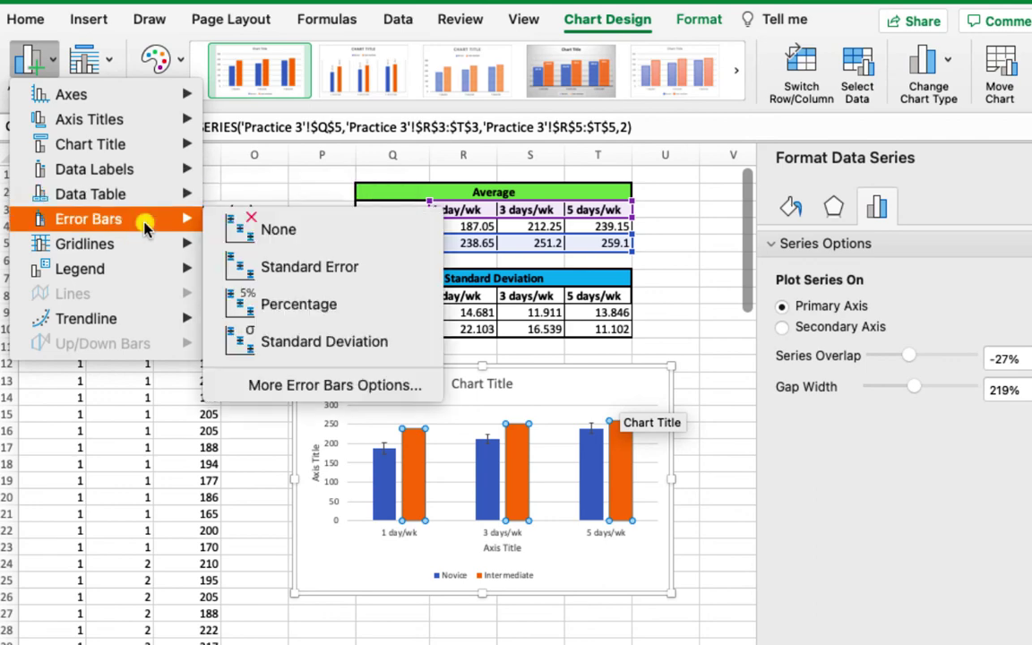
pyautogui.click(298, 383)
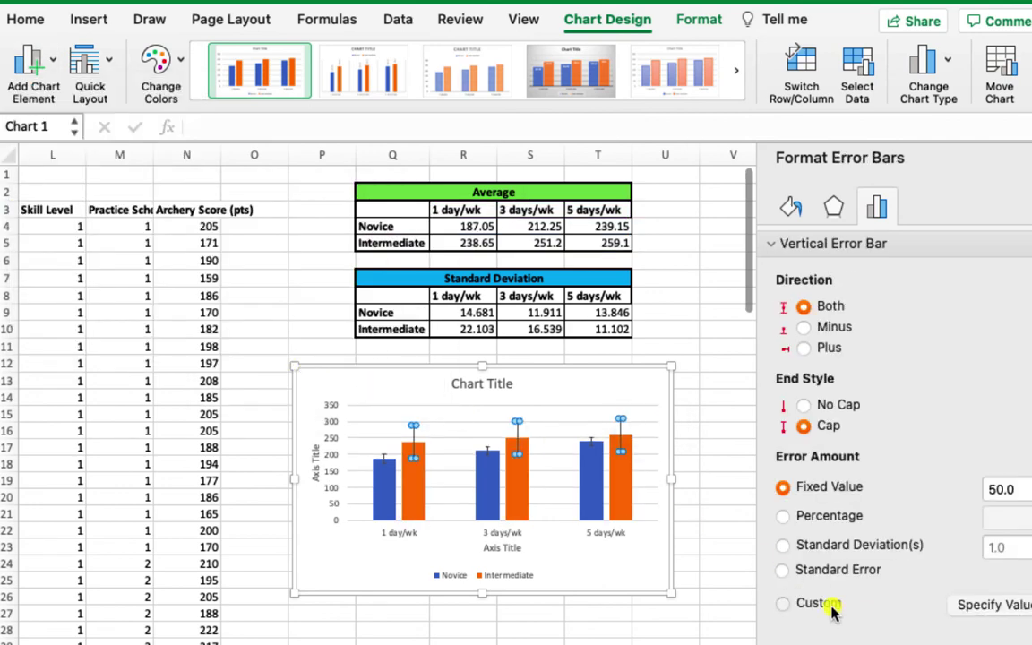
pyautogui.click(819, 602)
# Set both the positive and negative Intermediate error values to the standard deviations in R10:T10.
pyautogui.click(990, 604)
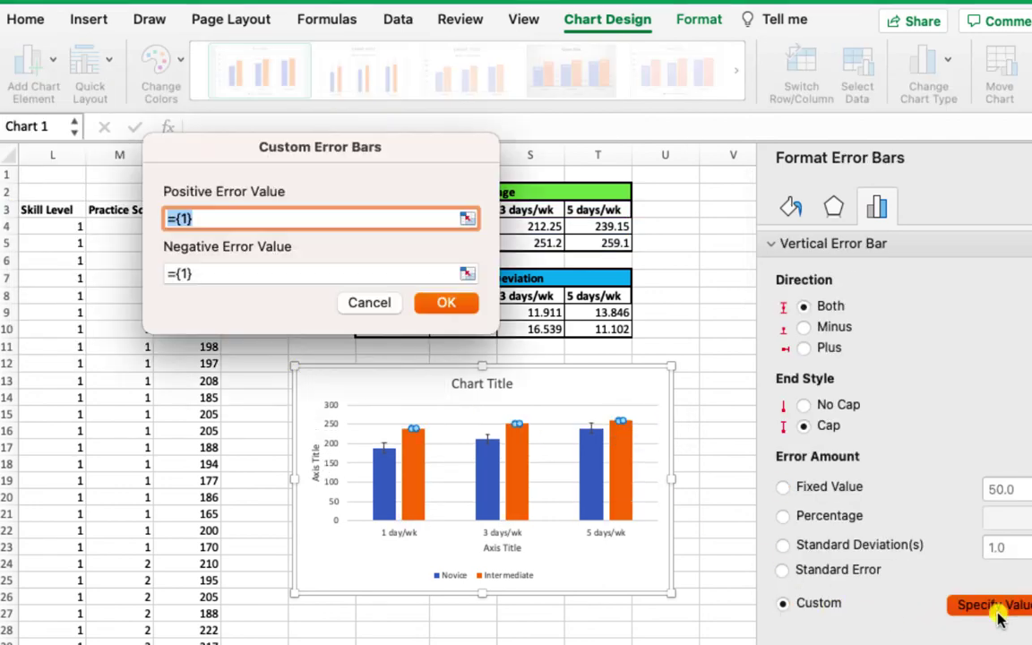
pyautogui.click(467, 219)
pyautogui.moveTo(452, 328); pyautogui.dragTo(588, 332)
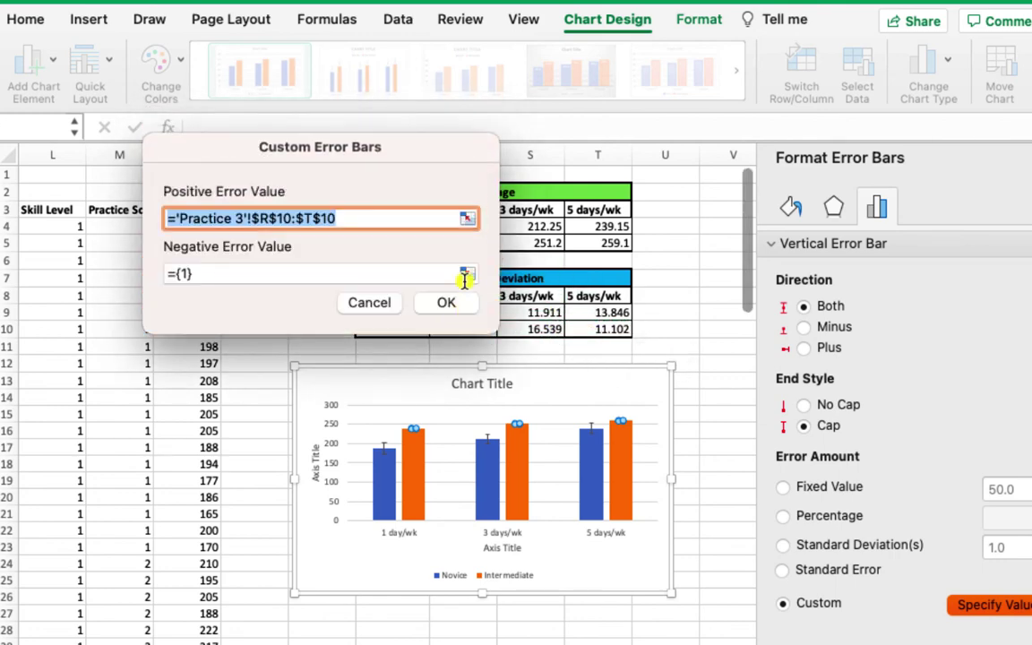
pyautogui.click(464, 274)
pyautogui.moveTo(458, 332); pyautogui.dragTo(599, 330)
pyautogui.click(469, 306)
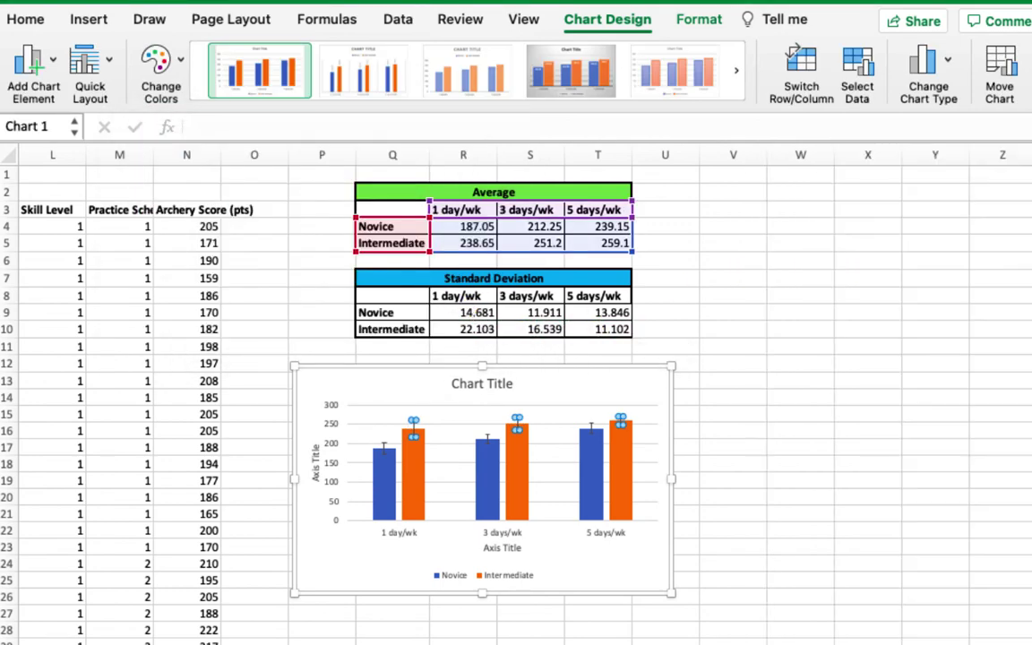
pyautogui.click(396, 582)
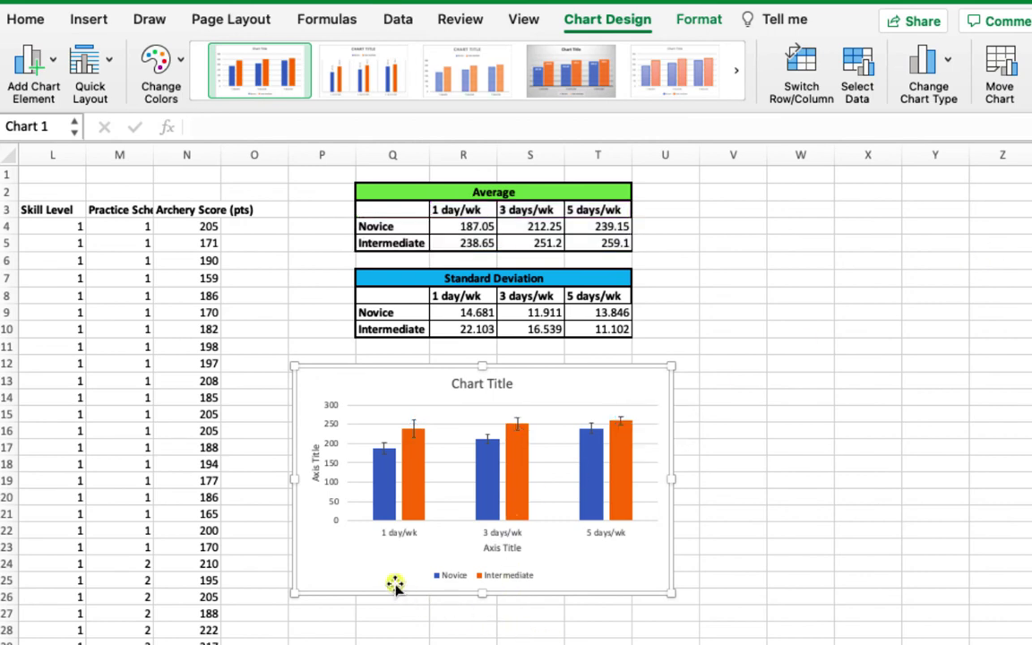